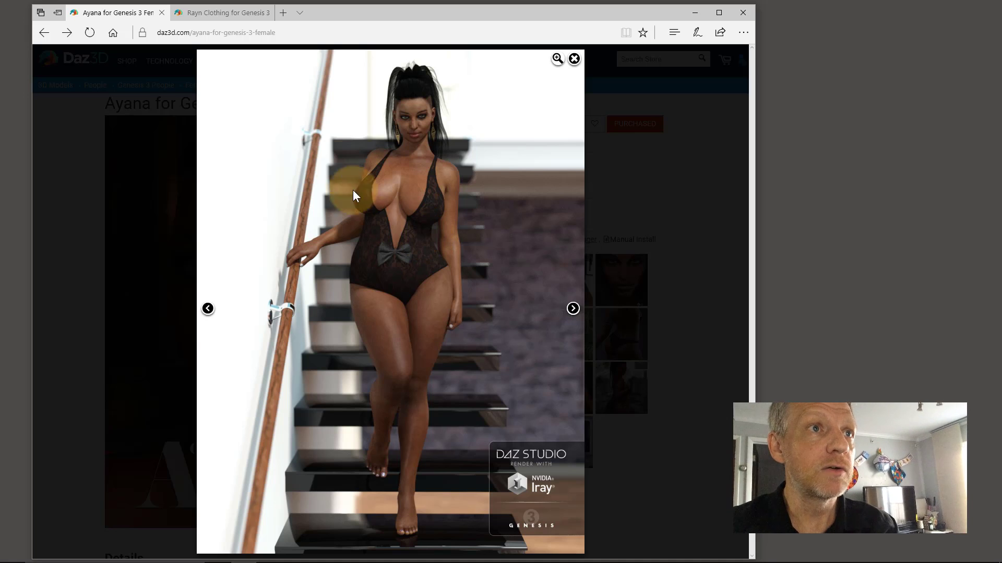
Examine the enlarged preview images on the Rayn Clothing for Genesis 3 Female(s) product page, including the outfit's labelled garments.
left_click(242, 14)
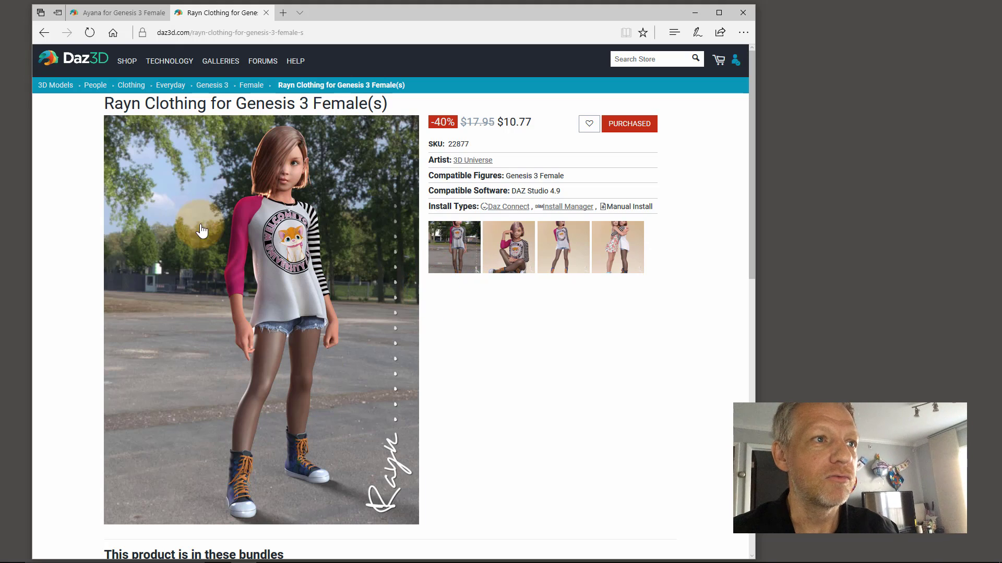
left_click(463, 246)
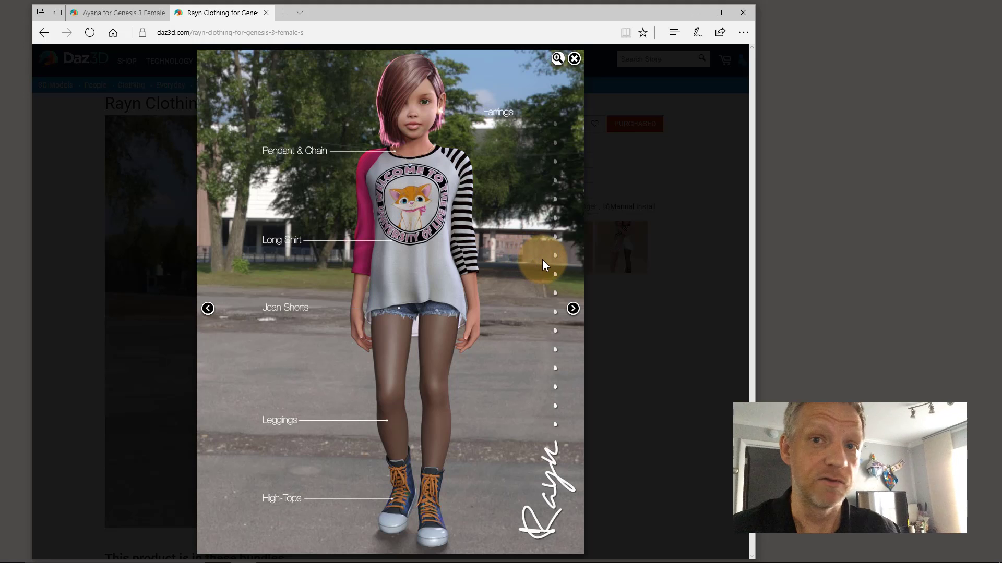
left_click(574, 308)
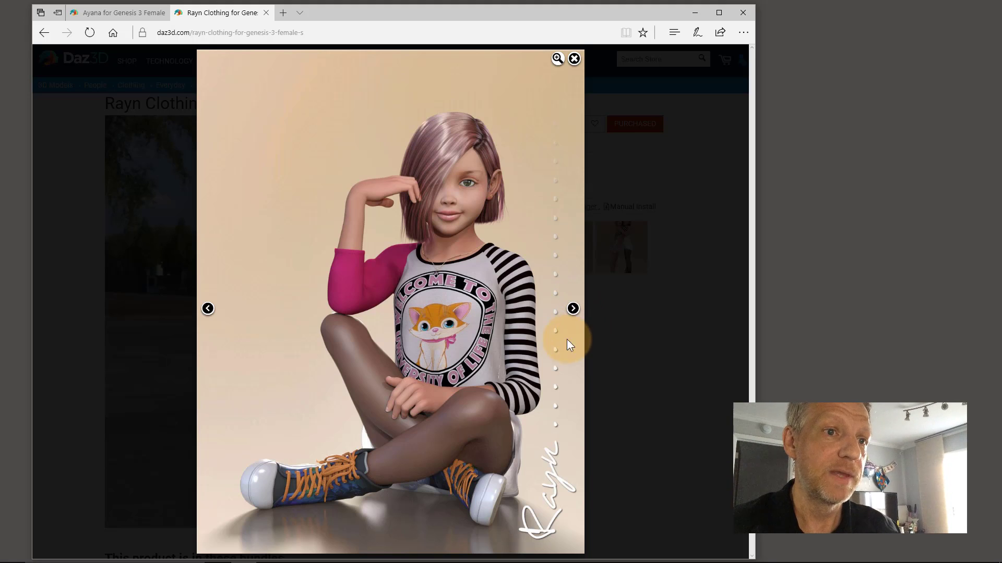
left_click(208, 309)
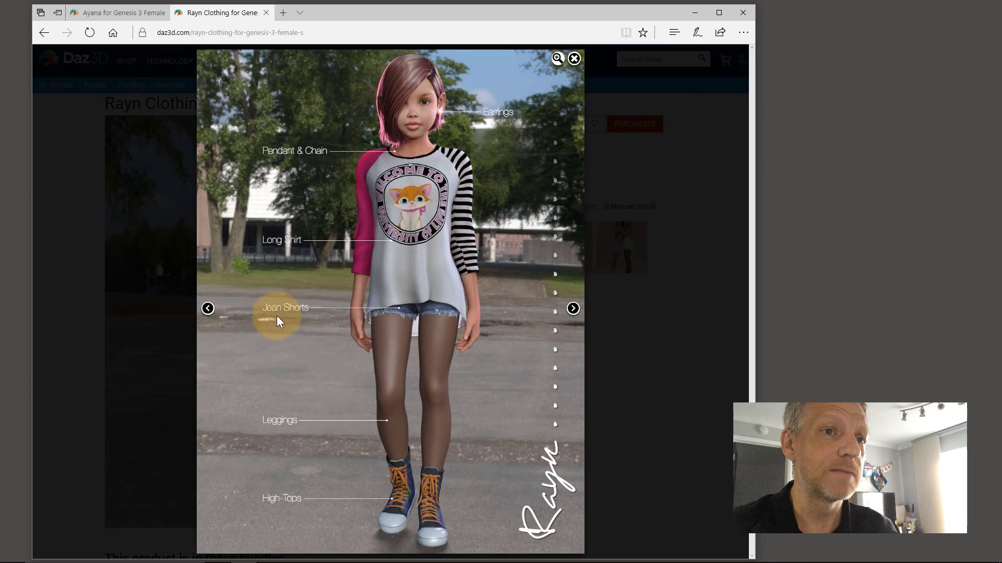
left_click(727, 189)
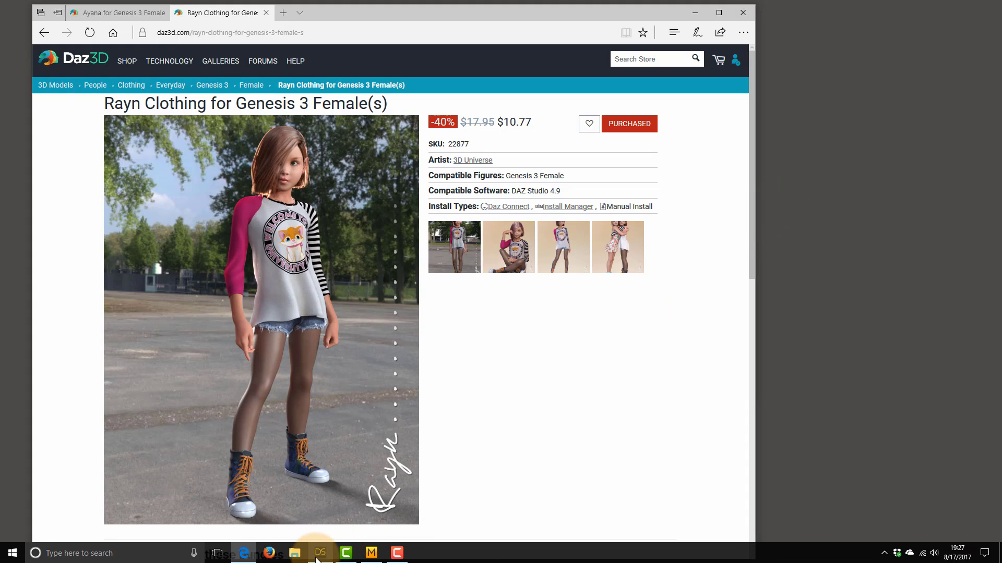
Switch to DAZ Studio and check its version information.
left_click(321, 553)
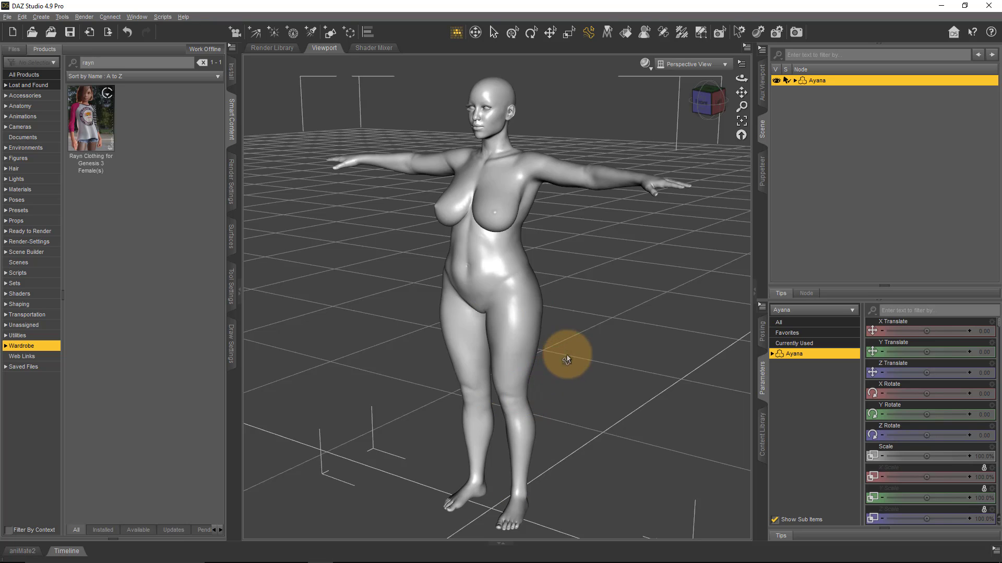
left_click(183, 16)
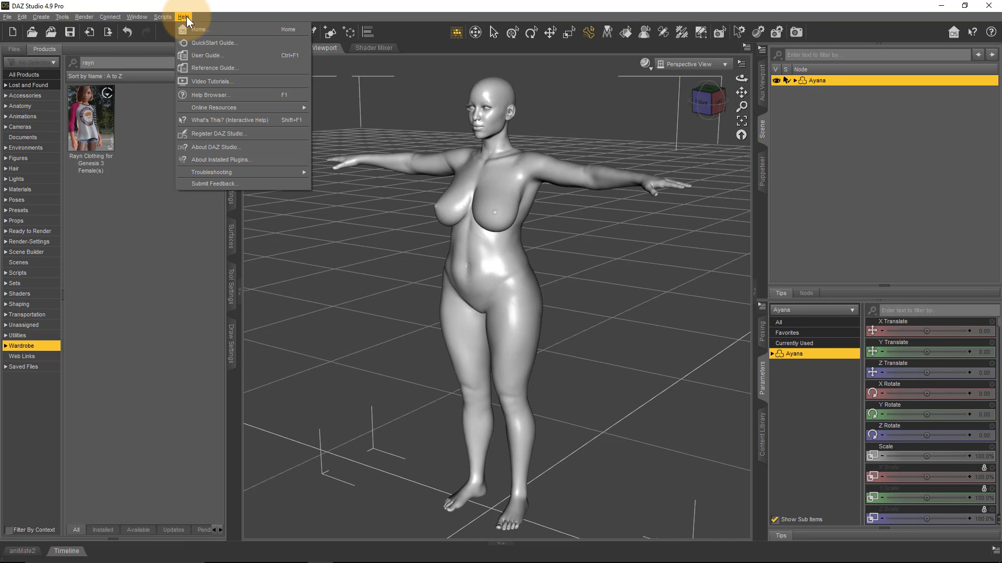
left_click(237, 145)
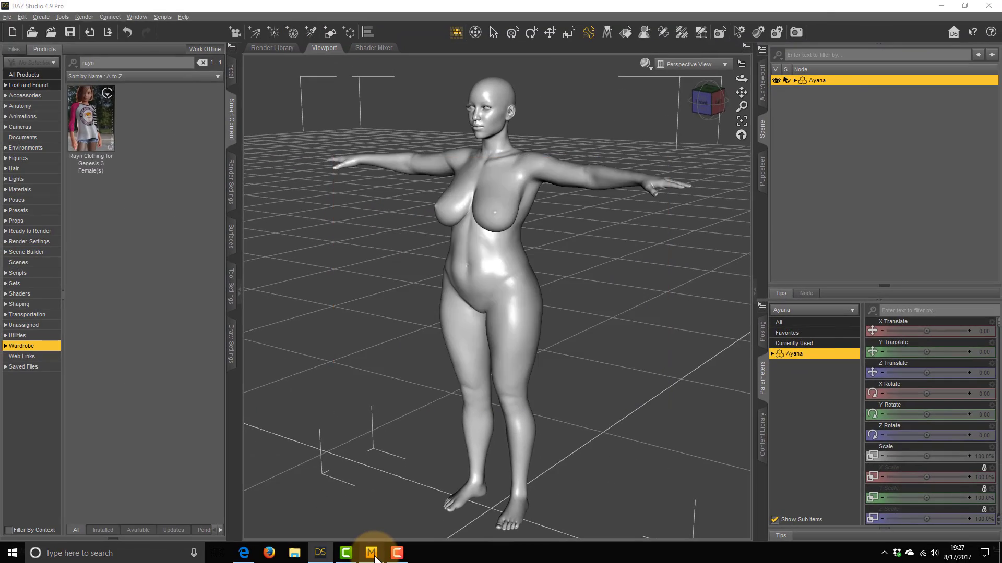
Switch to Marvelous Designer and check its version and licence type information.
left_click(372, 552)
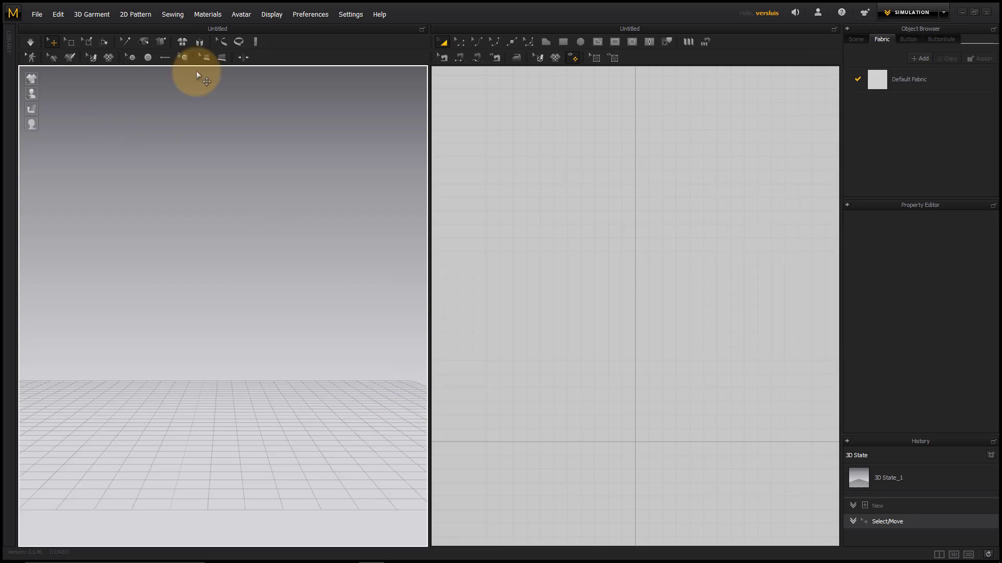
left_click(377, 14)
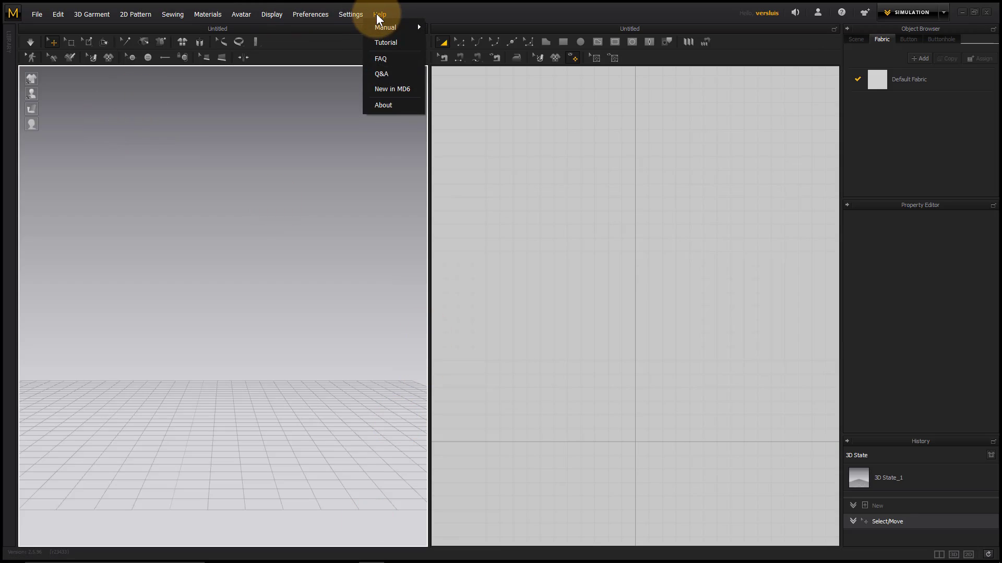
left_click(386, 105)
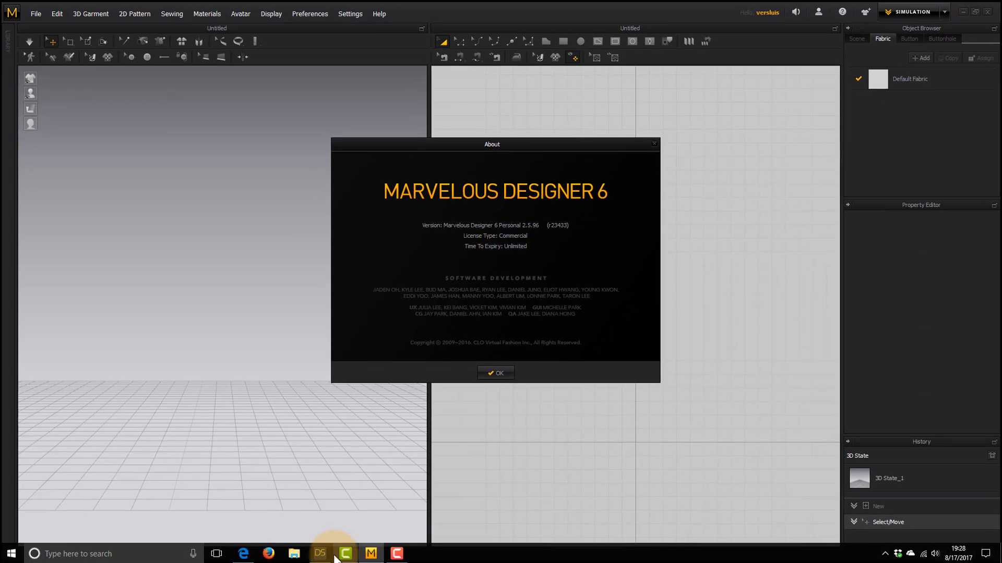
Switch to DAZ Studio and load the Rayn Shirt from the Rayn Clothing product onto the Ayana figure.
left_click(320, 553)
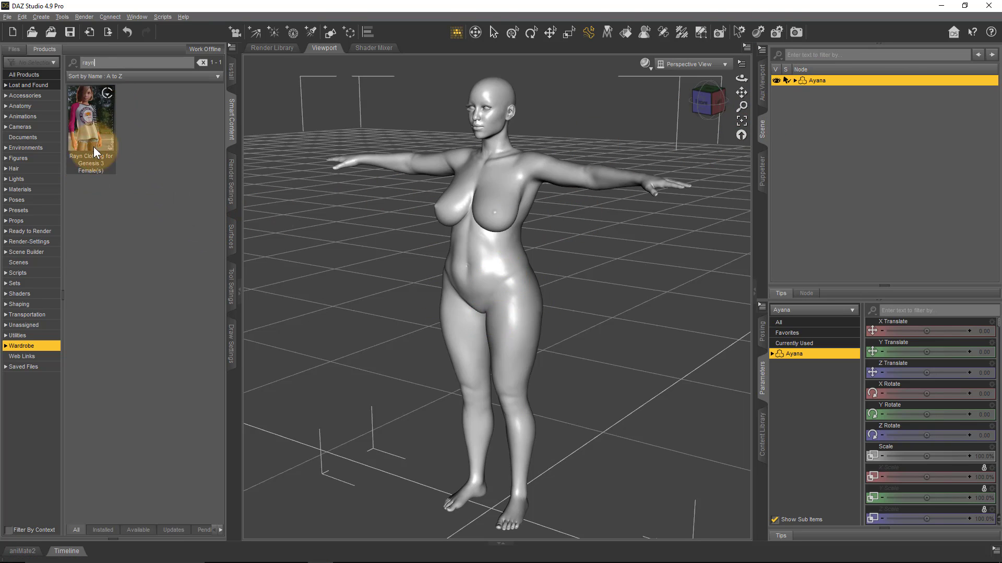
double_click(96, 123)
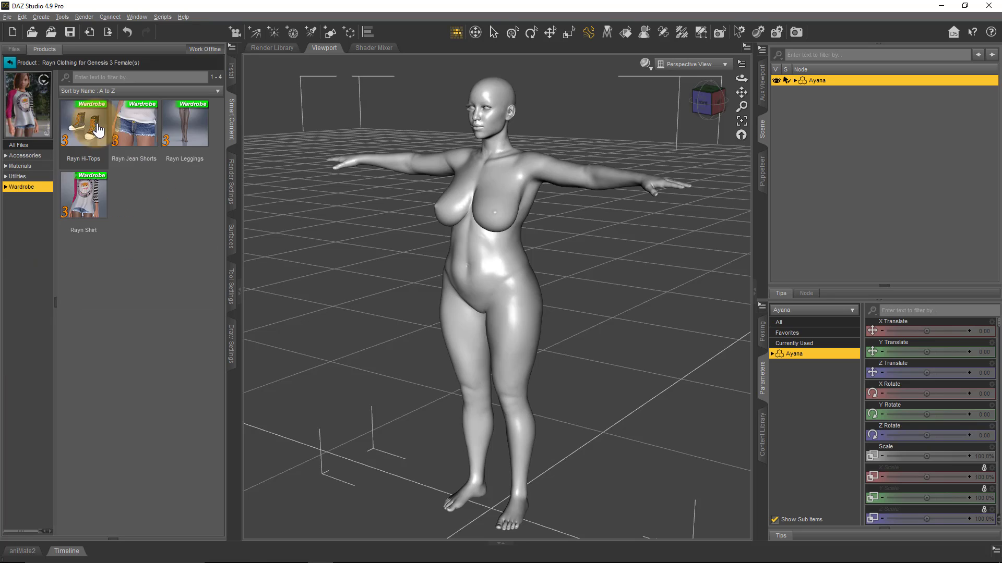
double_click(85, 202)
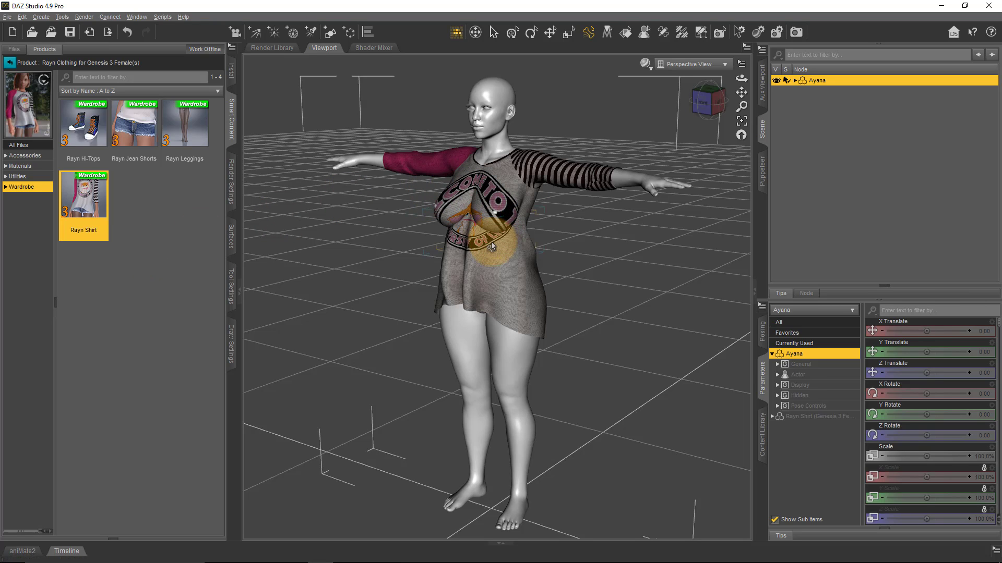
Examine how the Rayn Shirt fits around Ayana's chest and torso from the front and side.
scroll(491, 243, "up", 4)
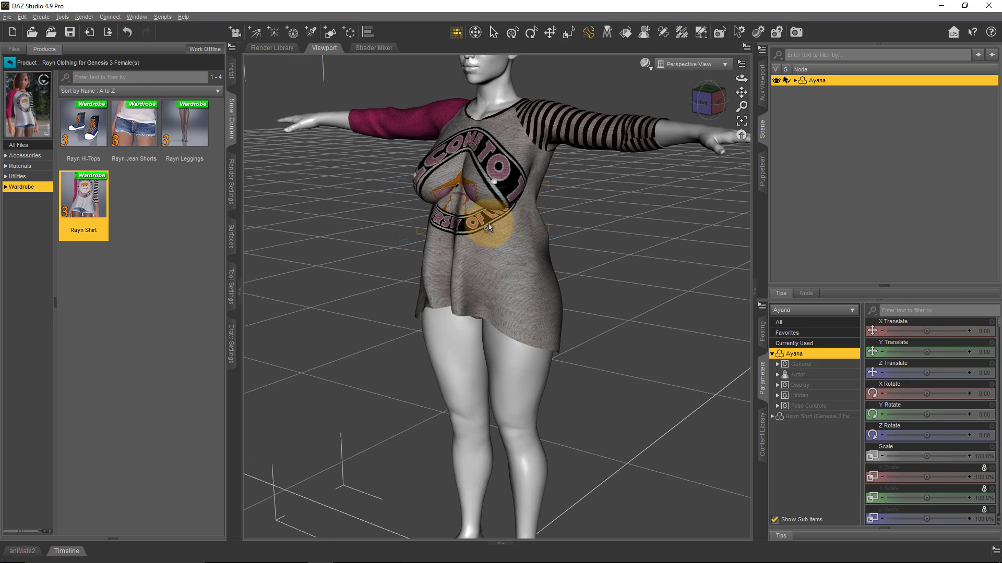
middle_click_drag(485, 224, 501, 275)
scroll(490, 221, "up", 4)
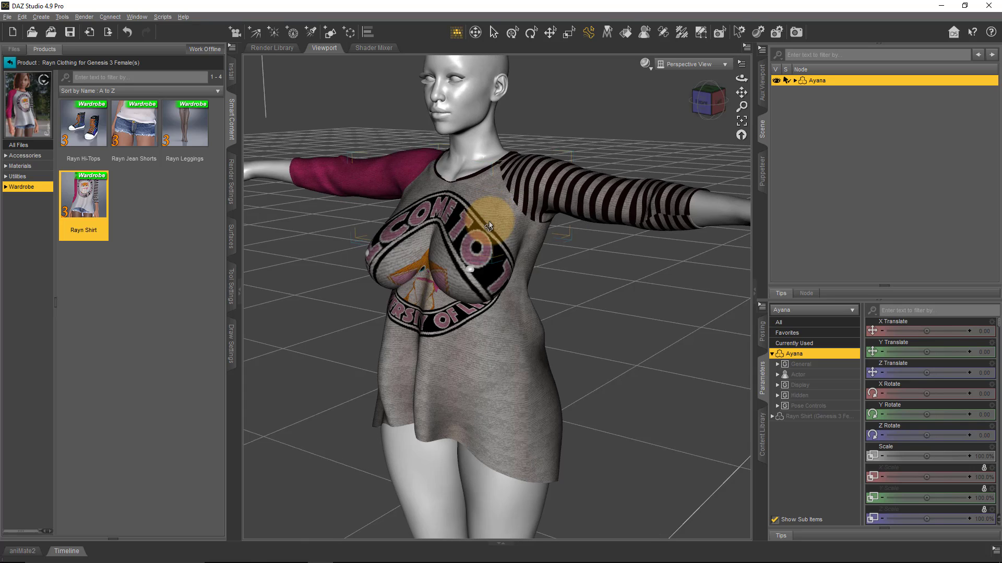
middle_click_drag(490, 222, 502, 276)
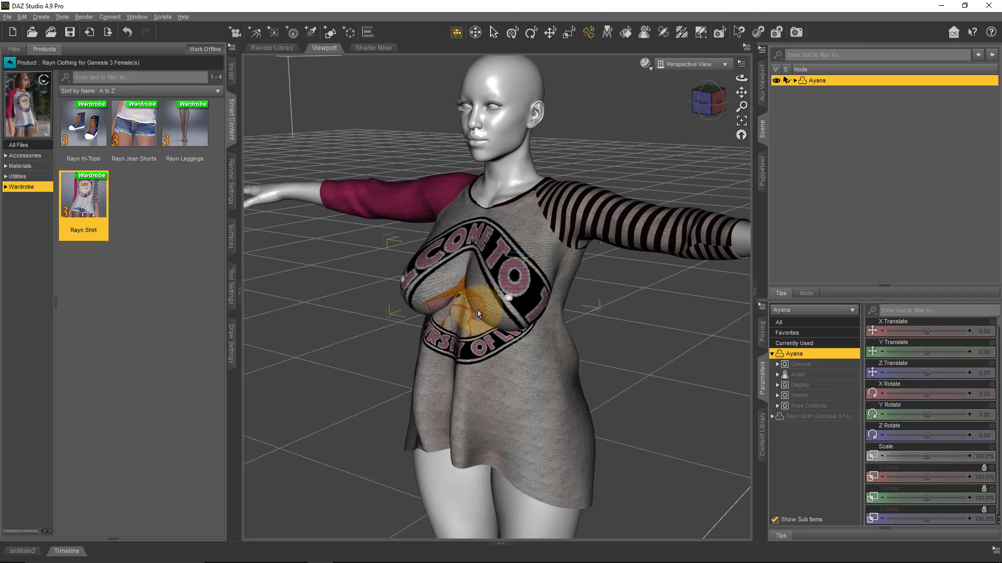
mouse_move(491, 278)
middle_mouse_down()
mouse_move(505, 275)
mouse_move(488, 287)
middle_mouse_up()
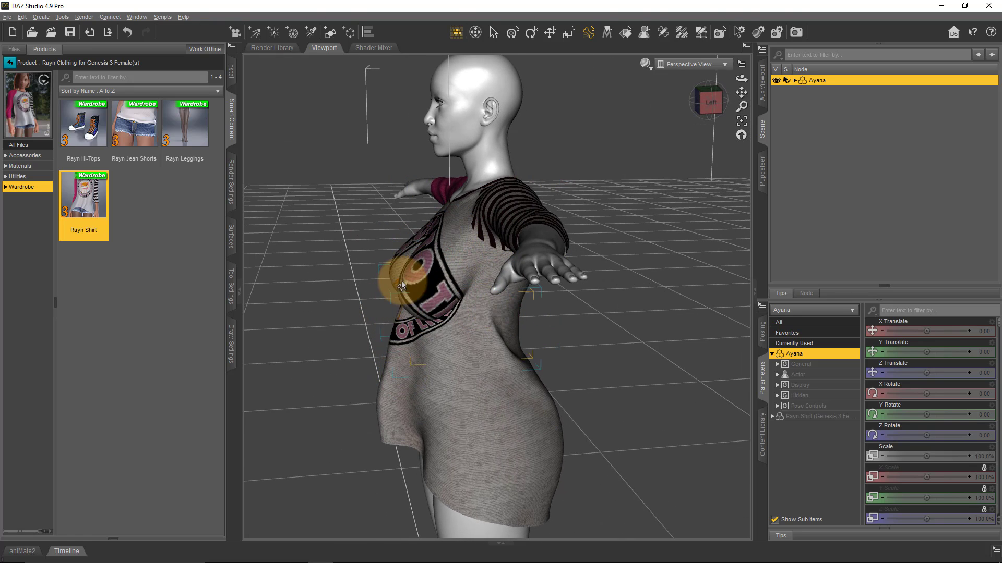
middle_click_drag(408, 350, 483, 265)
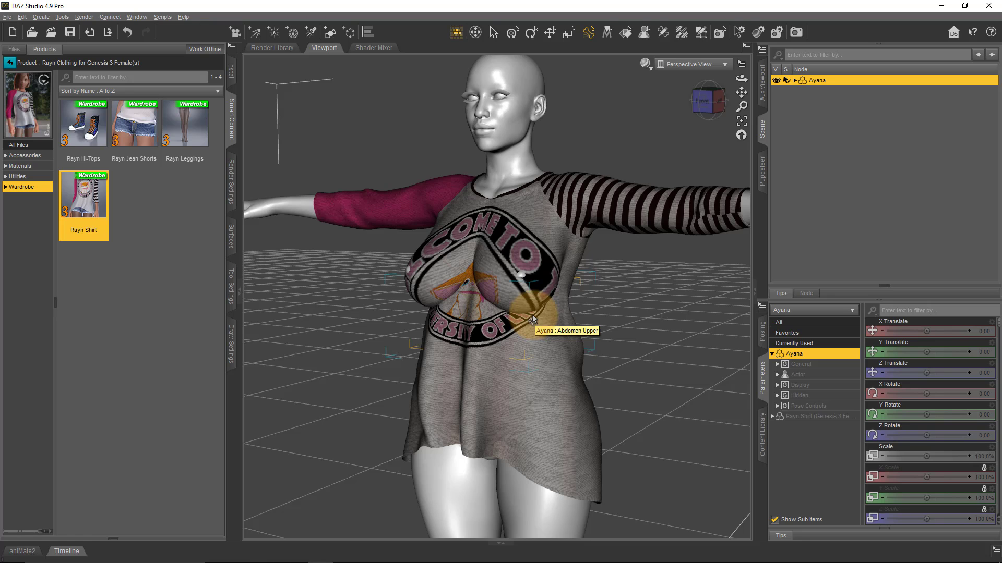
left_click_drag(536, 313, 496, 284, "alt")
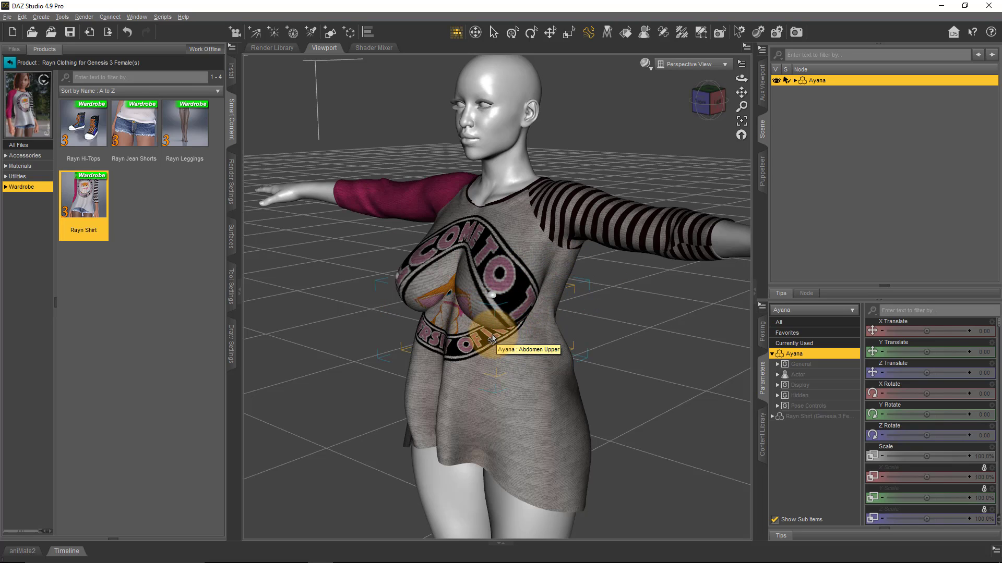
middle_click_drag(492, 333, 500, 275)
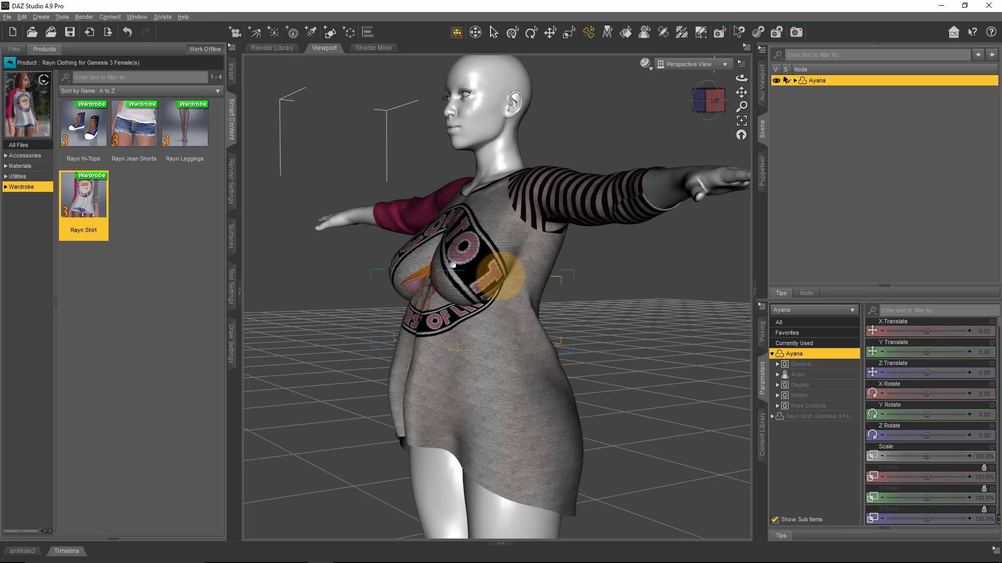
middle_click_drag(500, 275, 498, 323)
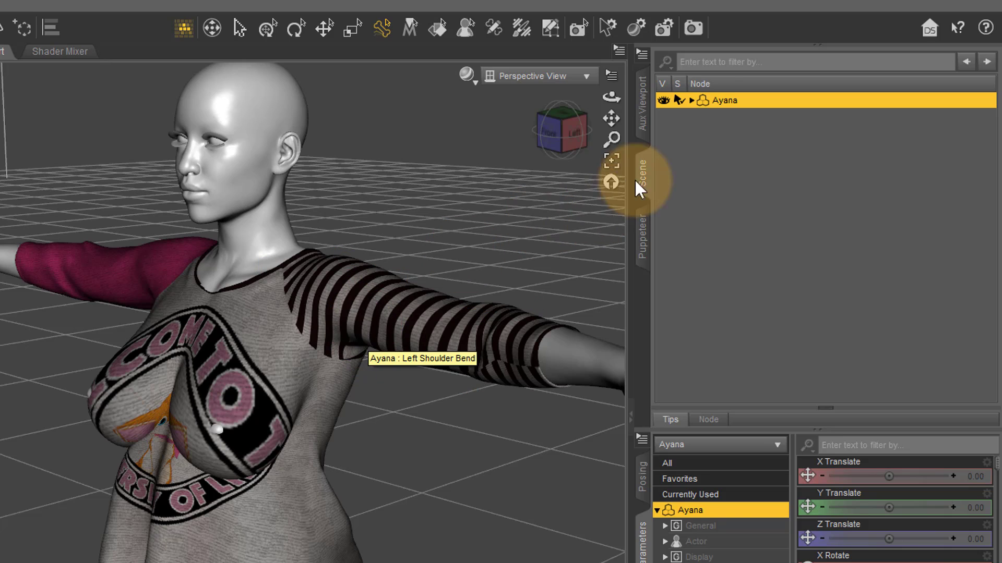
Set the Rayn Shirt's Fit To target to None so it no longer conforms to Ayana.
left_click(691, 101)
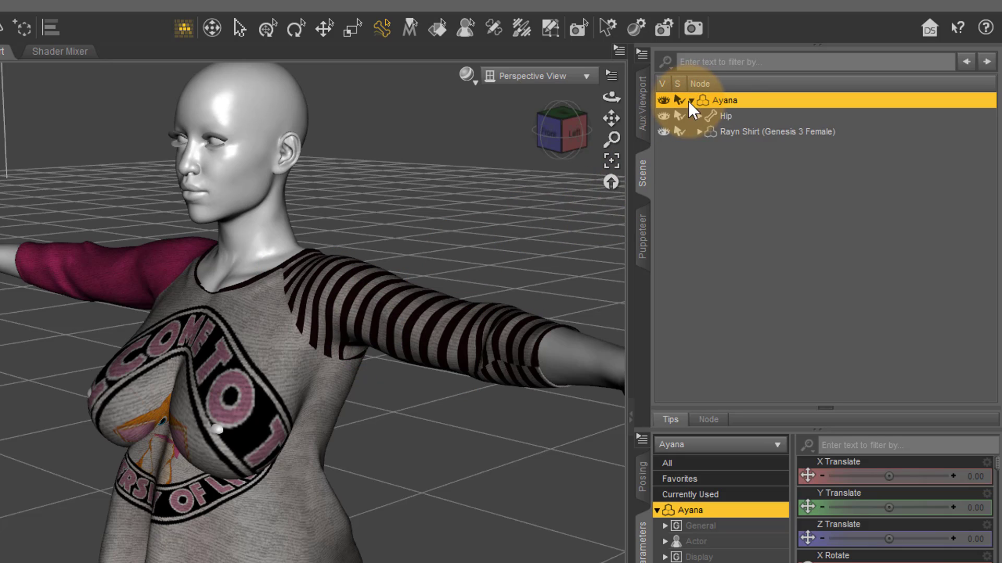
left_click(747, 130)
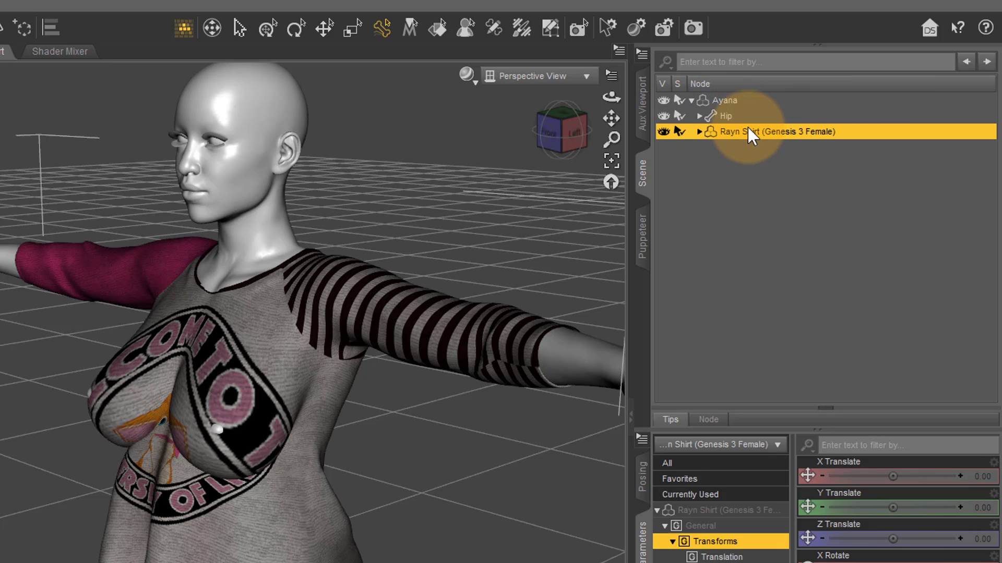
right_click(749, 130)
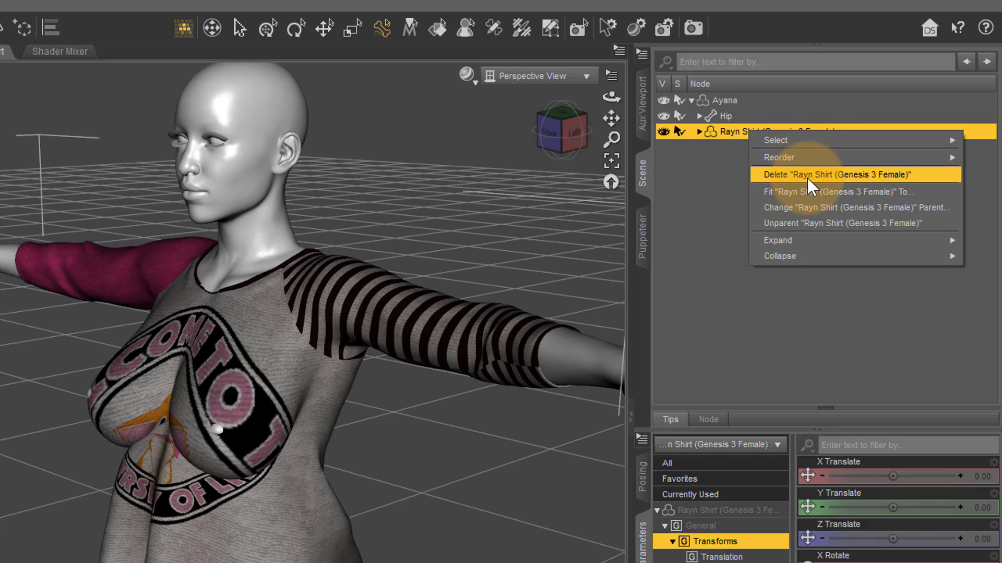
left_click(840, 192)
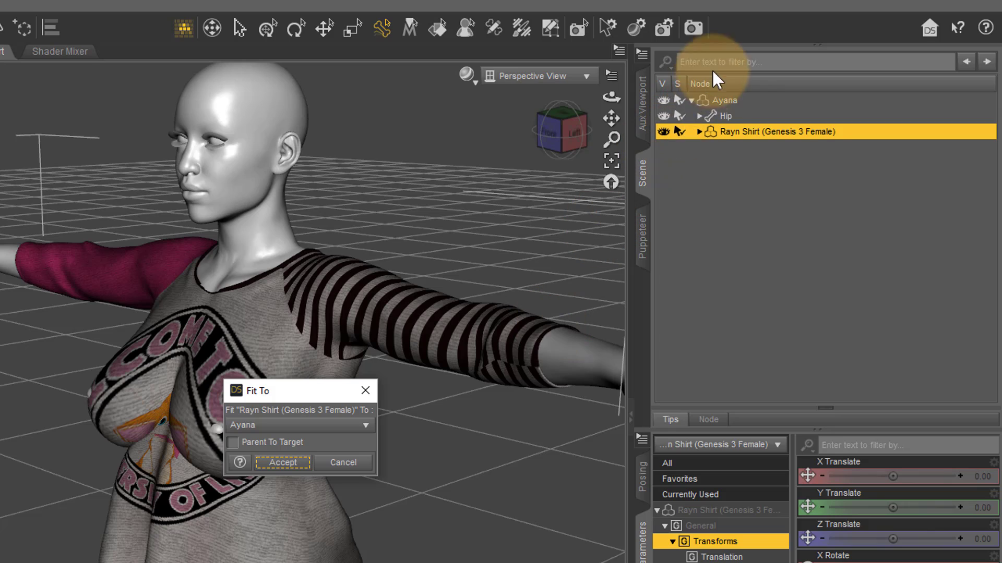
left_click(330, 433)
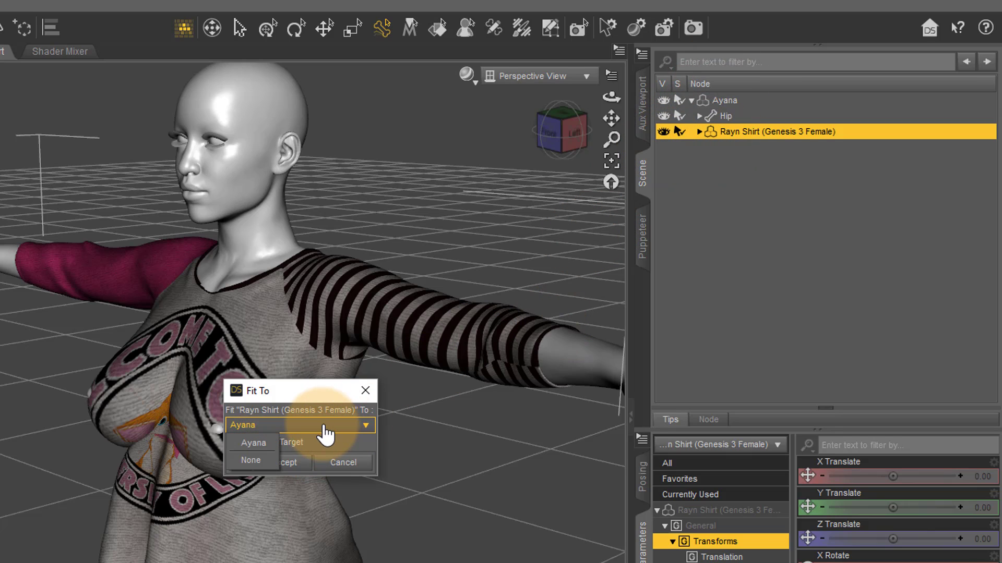
left_click(266, 459)
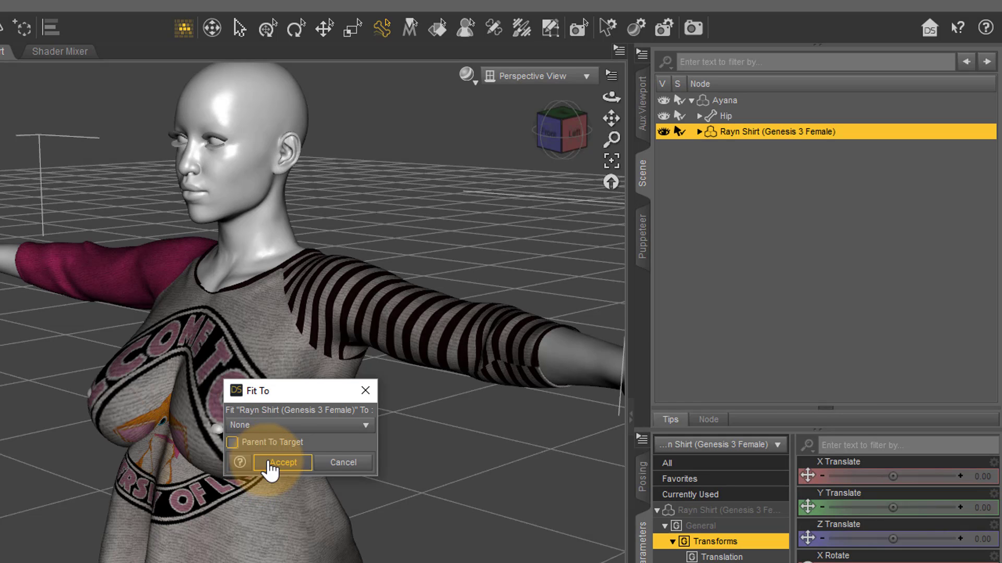
left_click(292, 468)
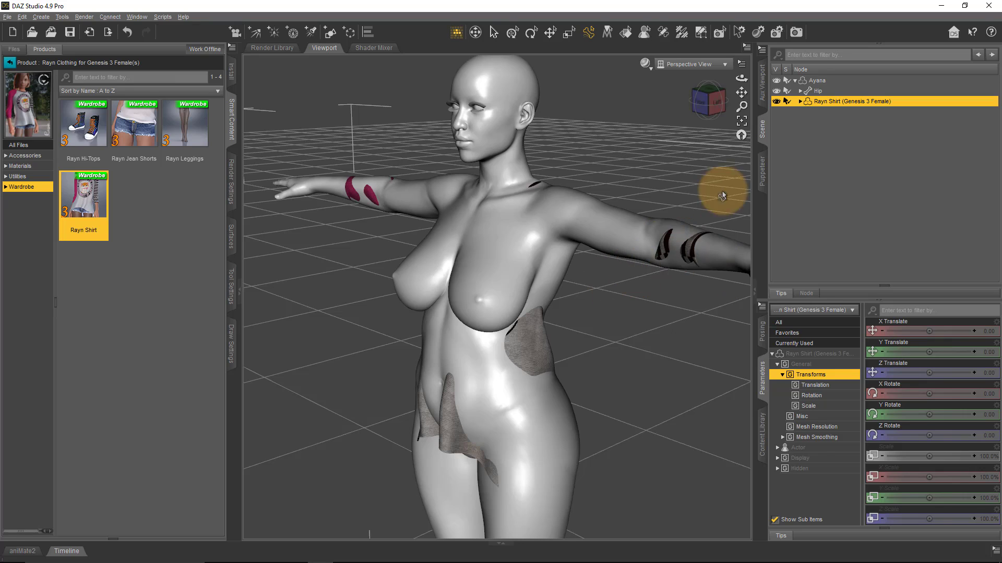
Move the Rayn Shirt out of Ayana's hierarchy to the scene's top level and hide it.
left_click_drag(834, 99, 806, 108)
left_click(795, 80)
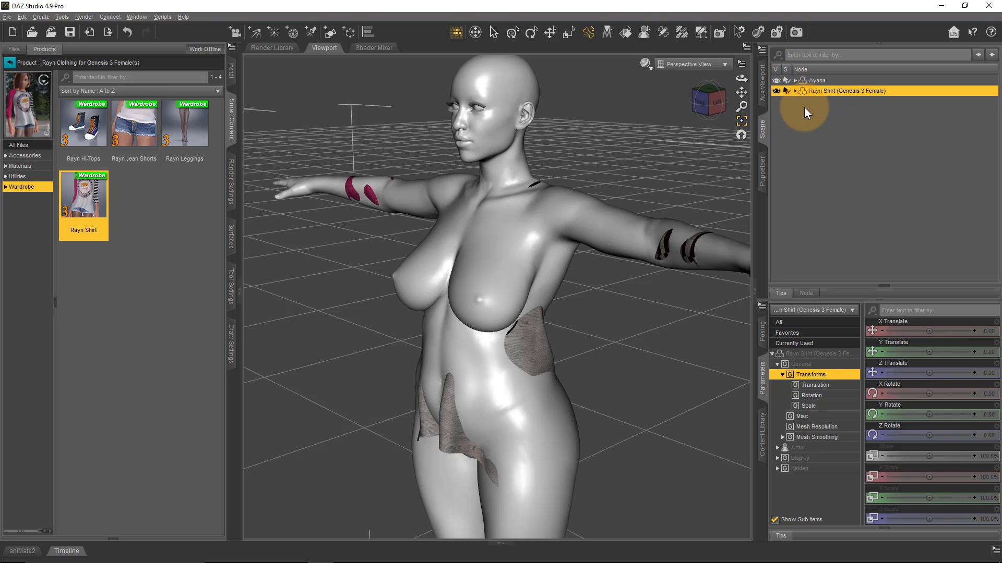
left_click(817, 81)
left_click(819, 90)
left_click(819, 82)
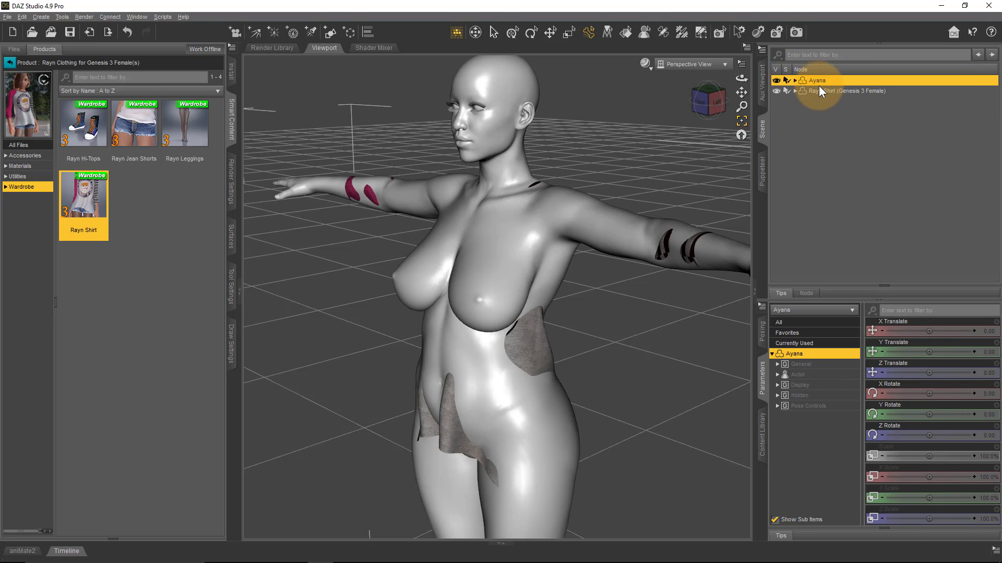
left_click(819, 92)
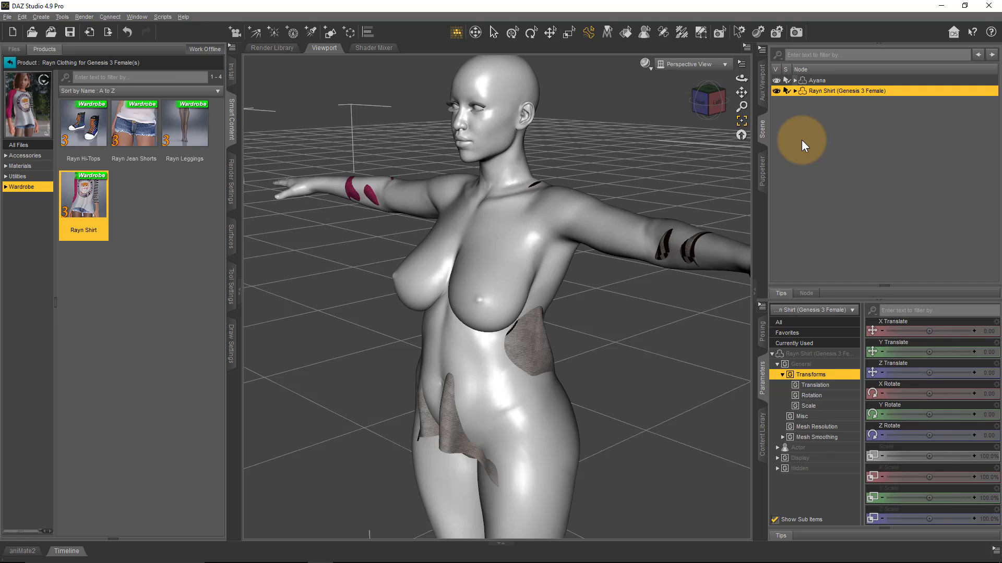
left_click(775, 90)
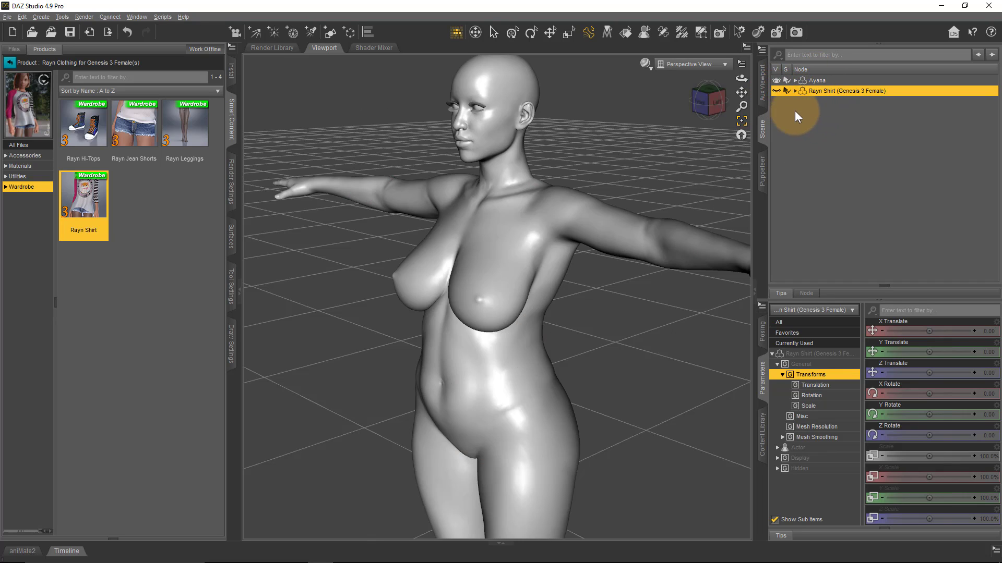
Start exporting Ayana as a Wavefront Object and create an Ayana Fit folder inside ! MD Projects.
left_click(818, 78)
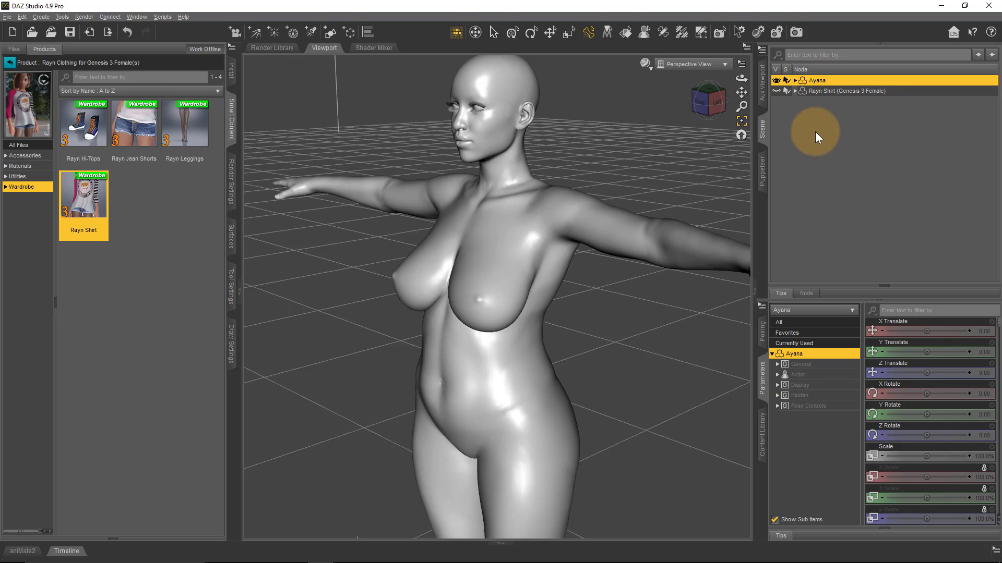
left_click(10, 18)
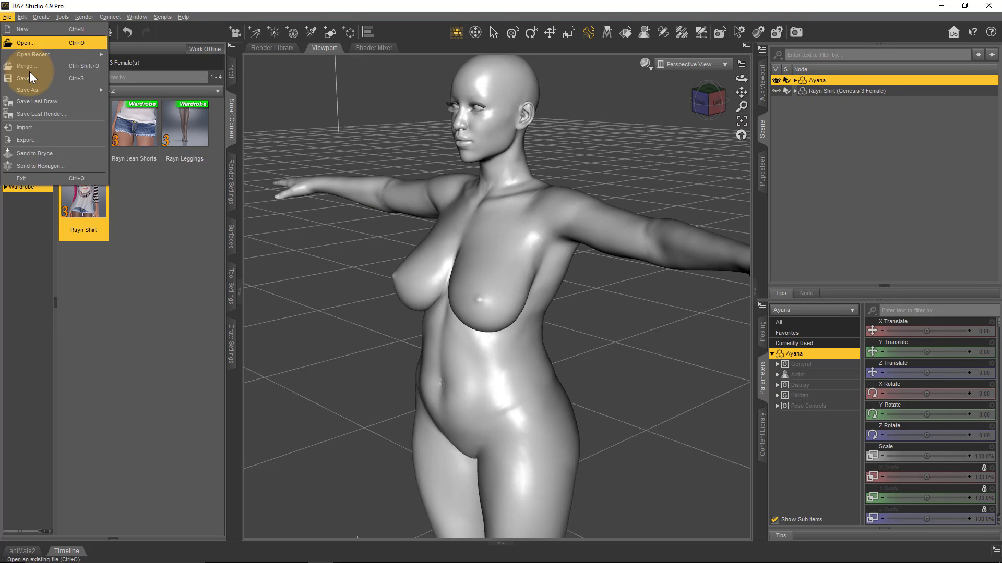
left_click(46, 139)
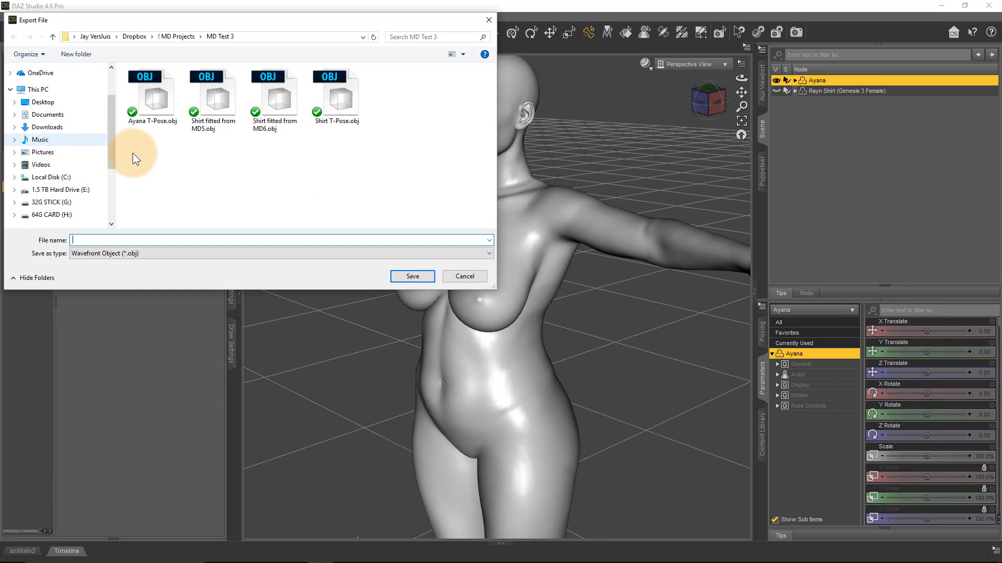
left_click(174, 37)
right_click(161, 170)
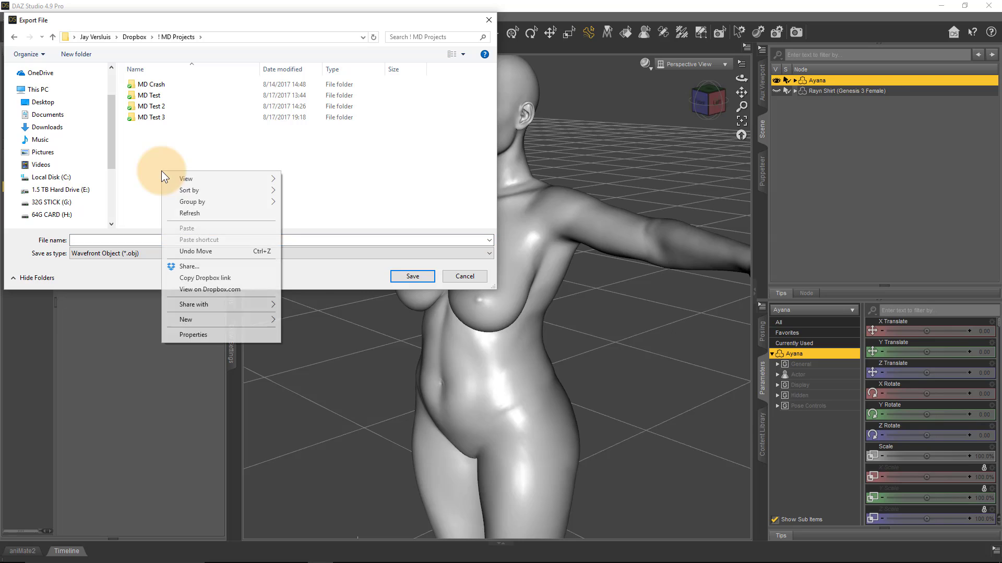
mouse_move(233, 319)
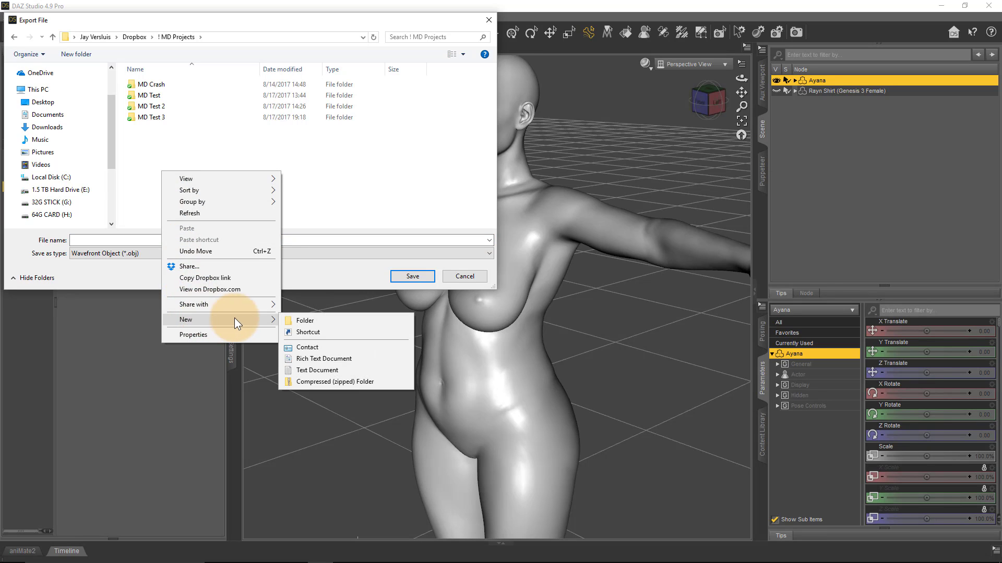
left_click(306, 316)
type("Ayana Fit")
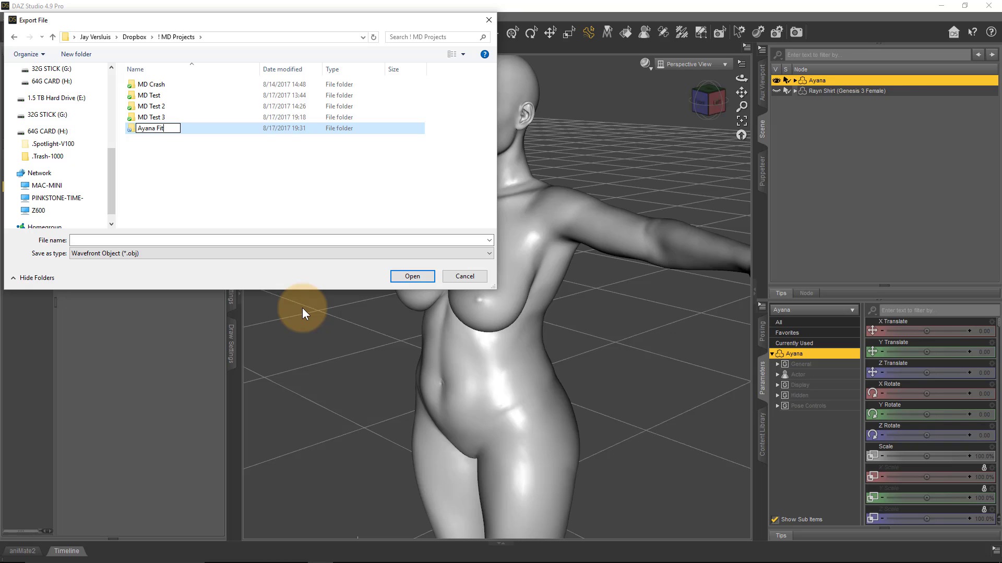
key("Return")
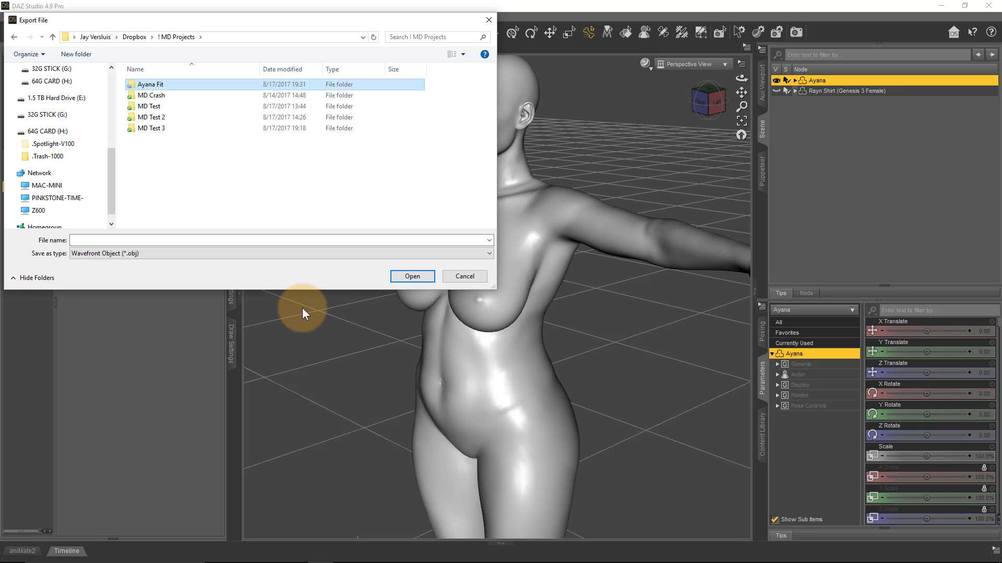
Export Ayana into the Ayana Fit folder as Ayana T-Pose, using the DAZ Studio (1 unit = 1cm) scale preset.
double_click(152, 82)
left_click(163, 242)
type("A")
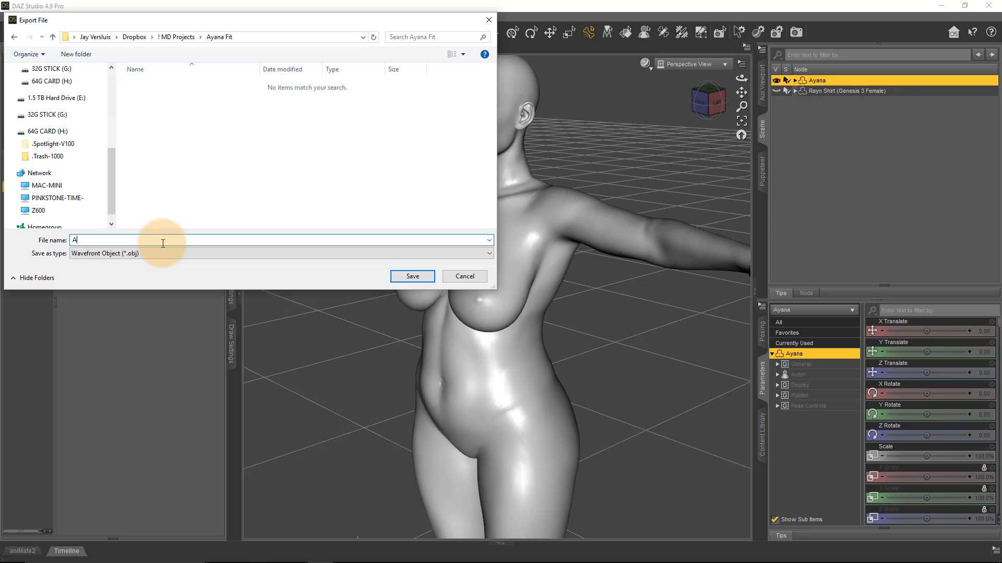
type("yana T-Pose")
key("Return")
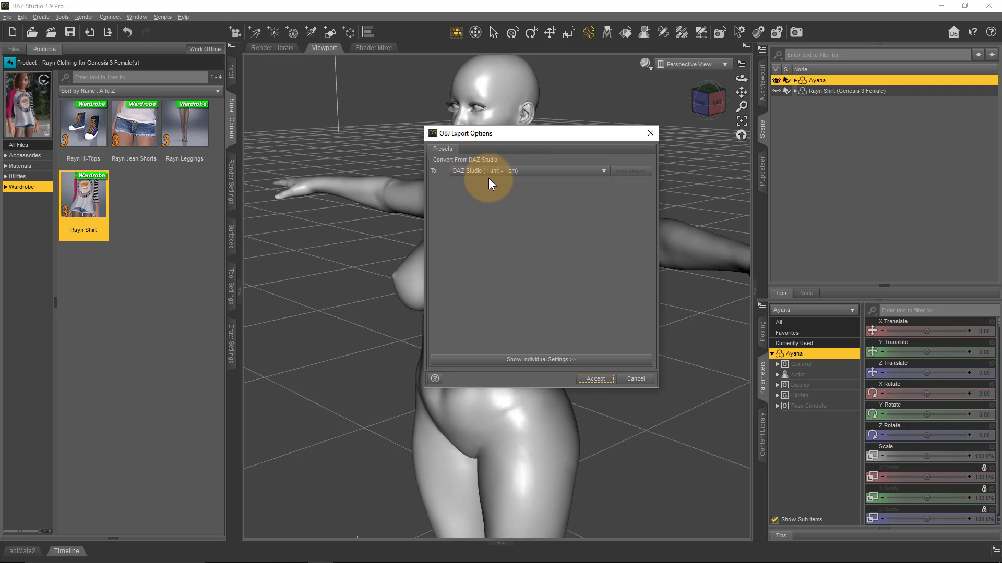
left_click(593, 379)
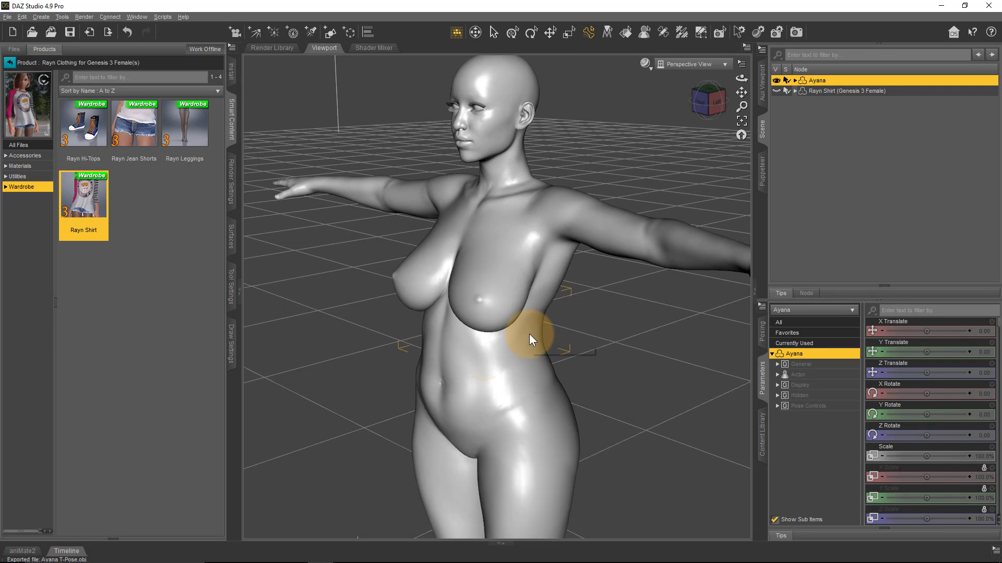
Hide Ayana, show the Rayn Shirt, and set the shirt's mesh Resolution Level to Base.
left_click(776, 81)
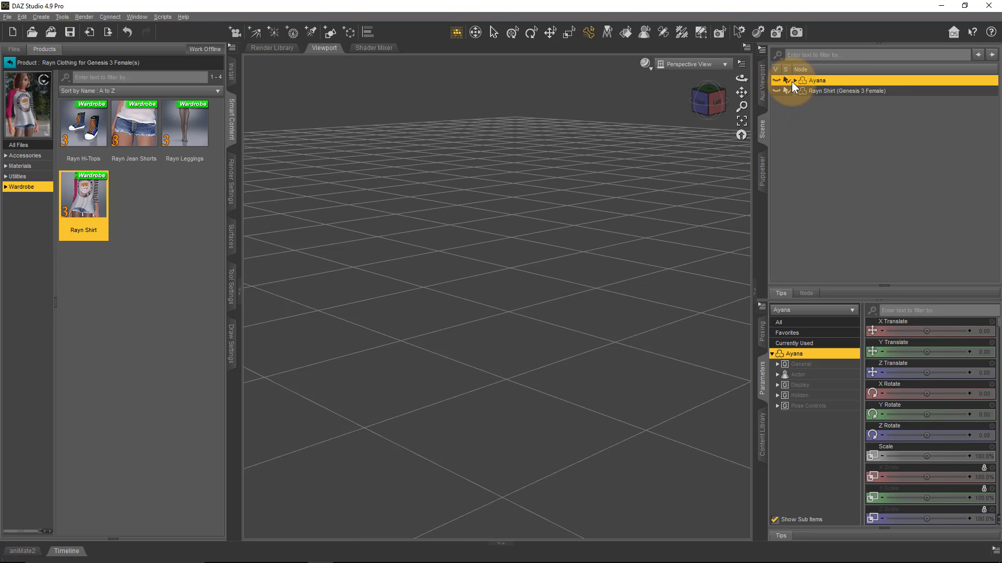
left_click(776, 90)
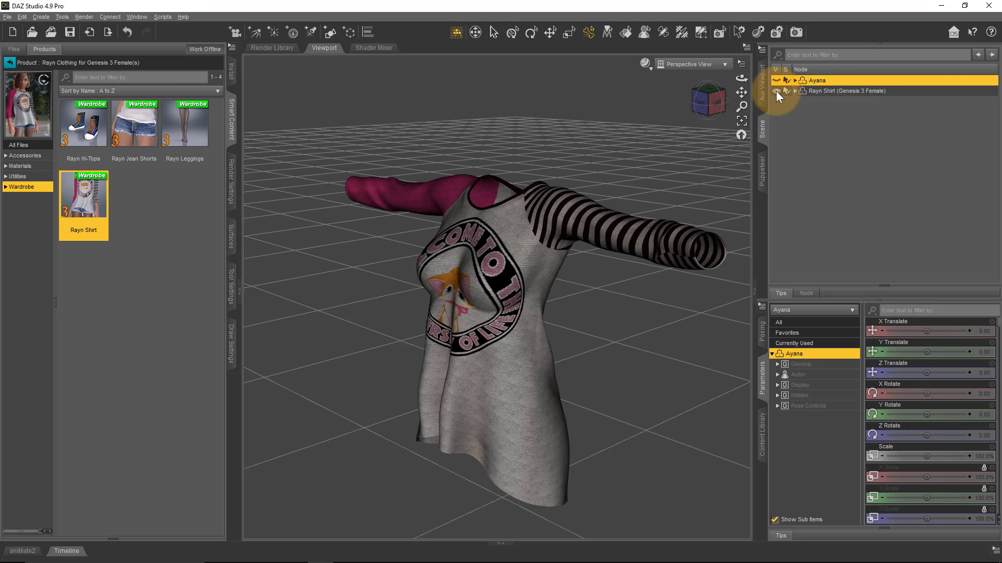
left_click(822, 91)
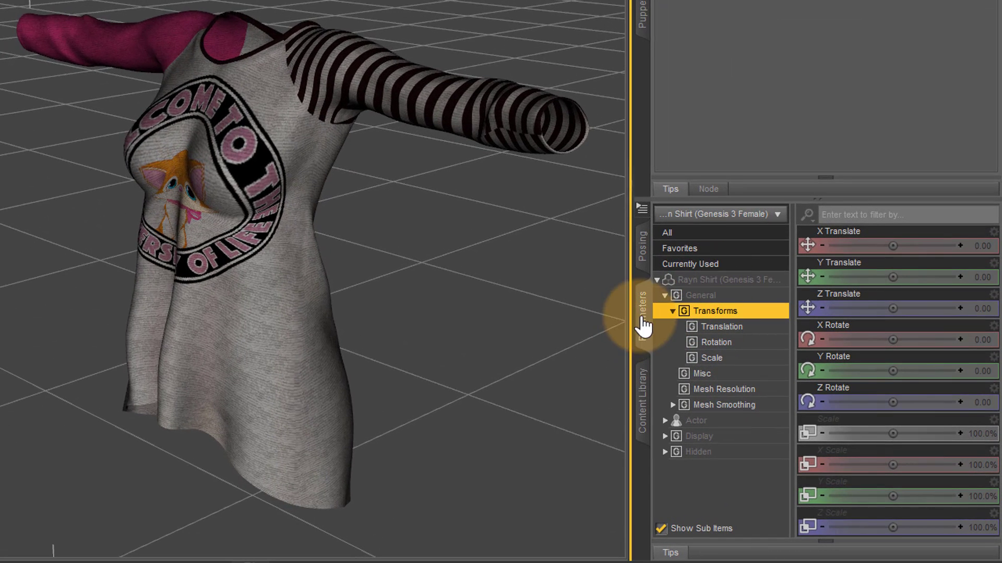
left_click(747, 391)
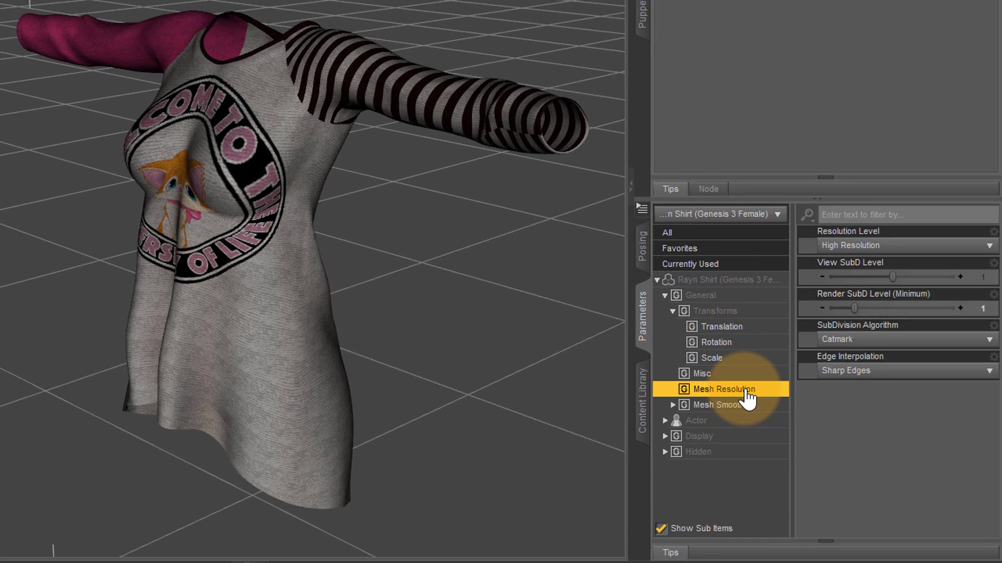
left_click(905, 255)
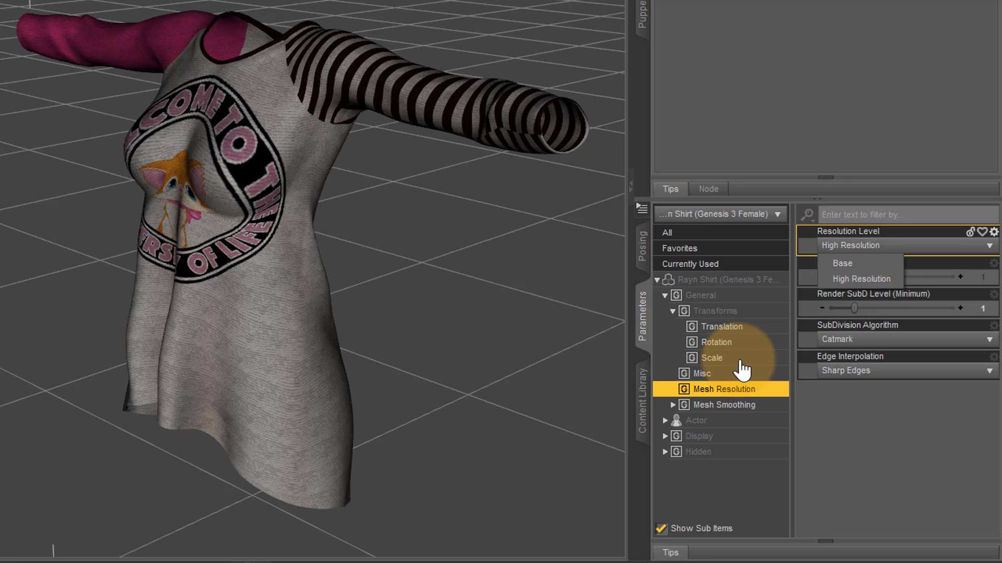
left_click(859, 262)
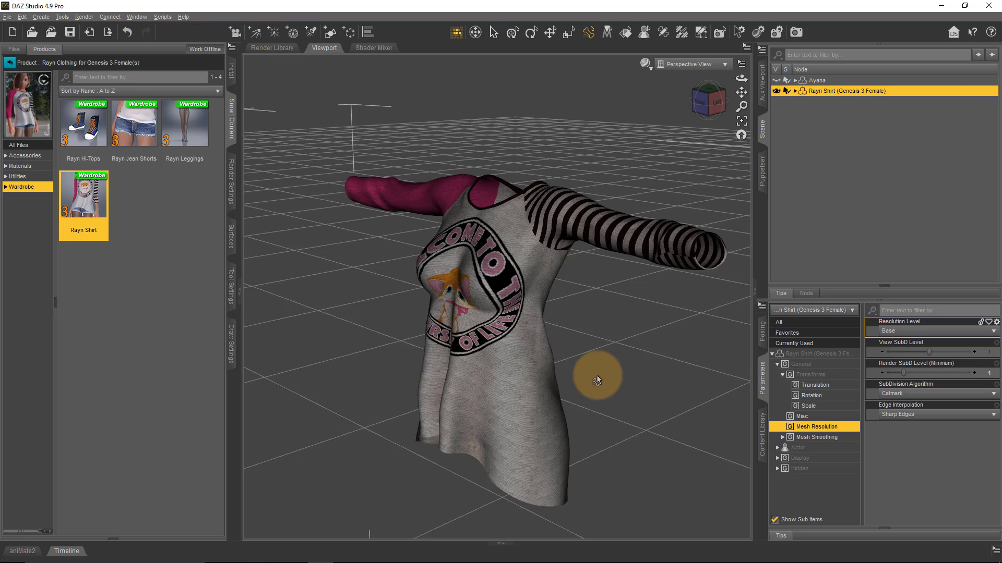
Export the Rayn Shirt as the OBJ file Shirt T-Pose in the Ayana Fit folder, at DAZ Studio scale (1 unit = 1cm).
middle_click_drag(508, 314, 501, 275)
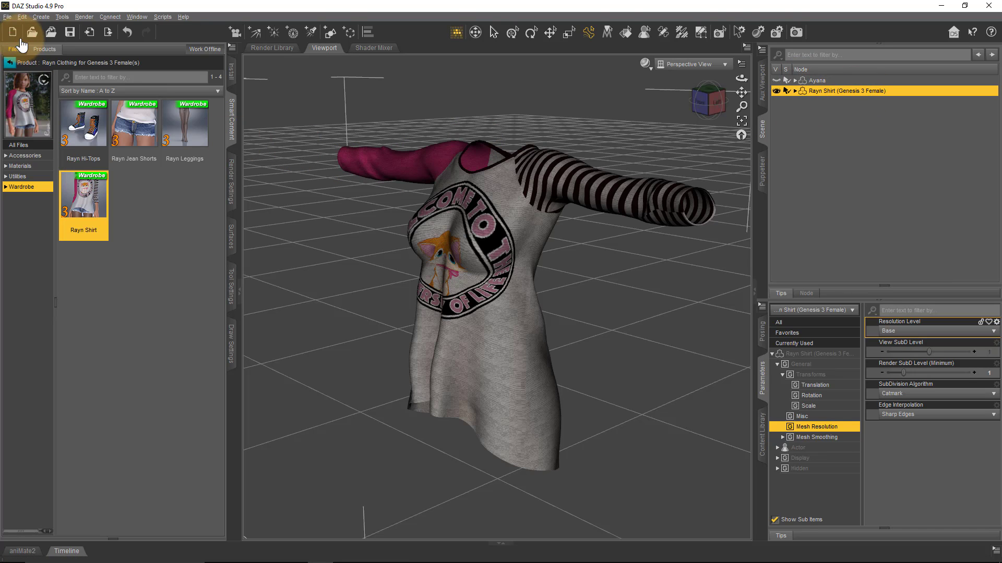
left_click(12, 17)
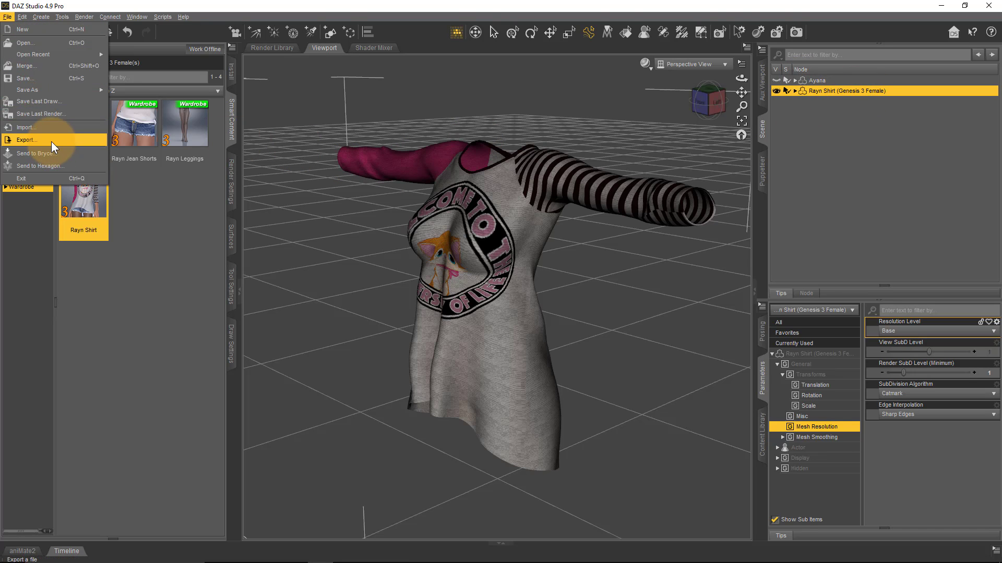
left_click(31, 140)
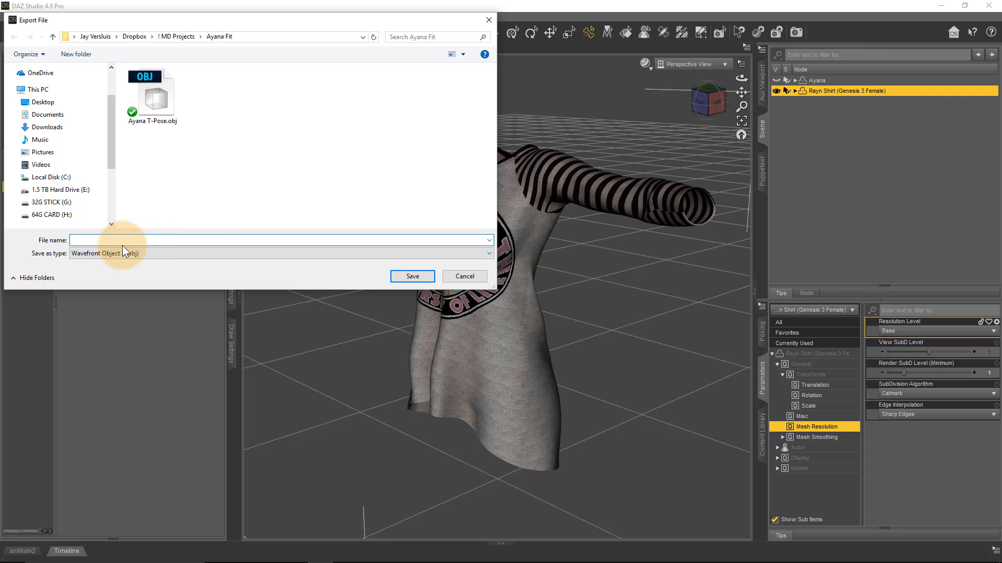
type("Shirt T-Pose")
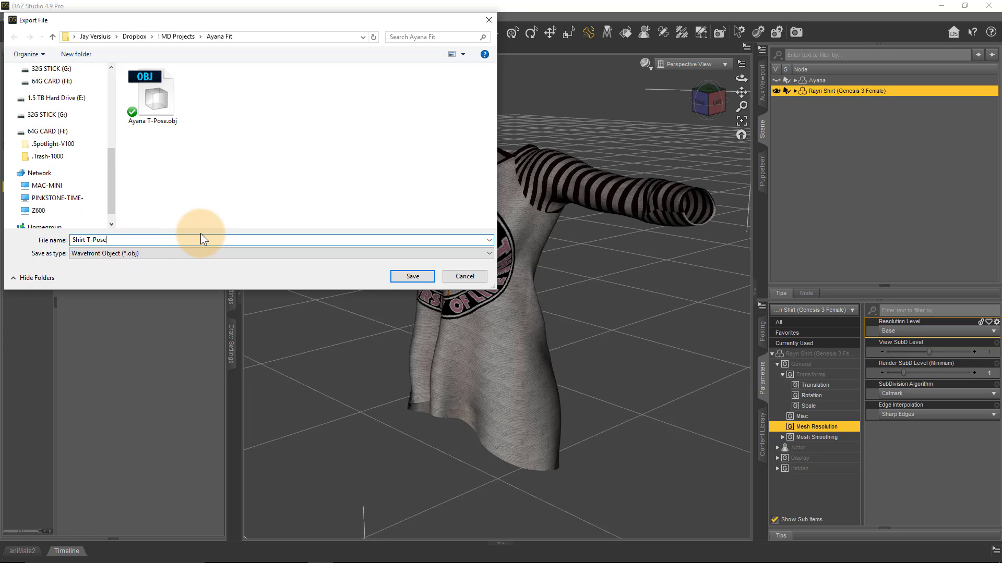
key("Return")
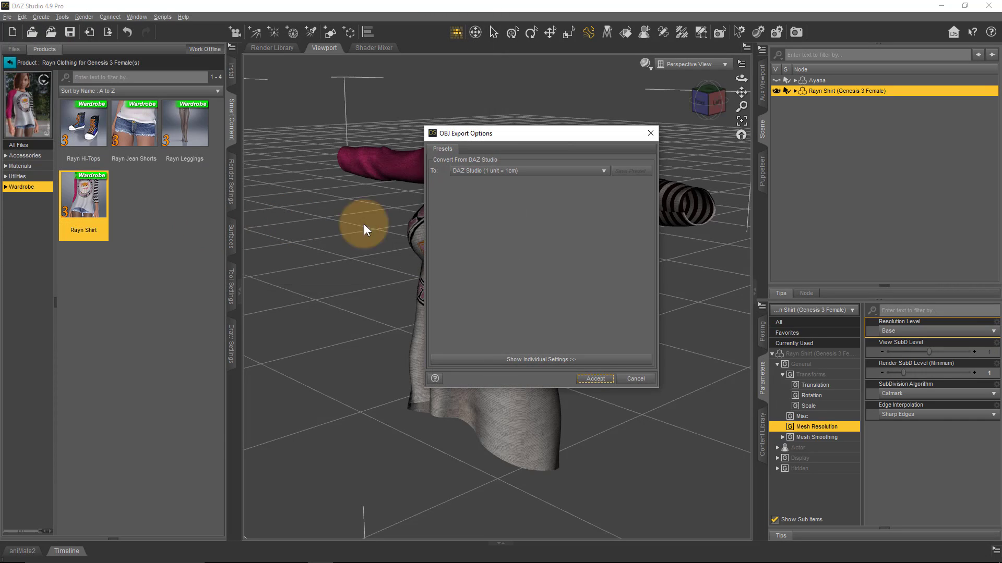
left_click(596, 381)
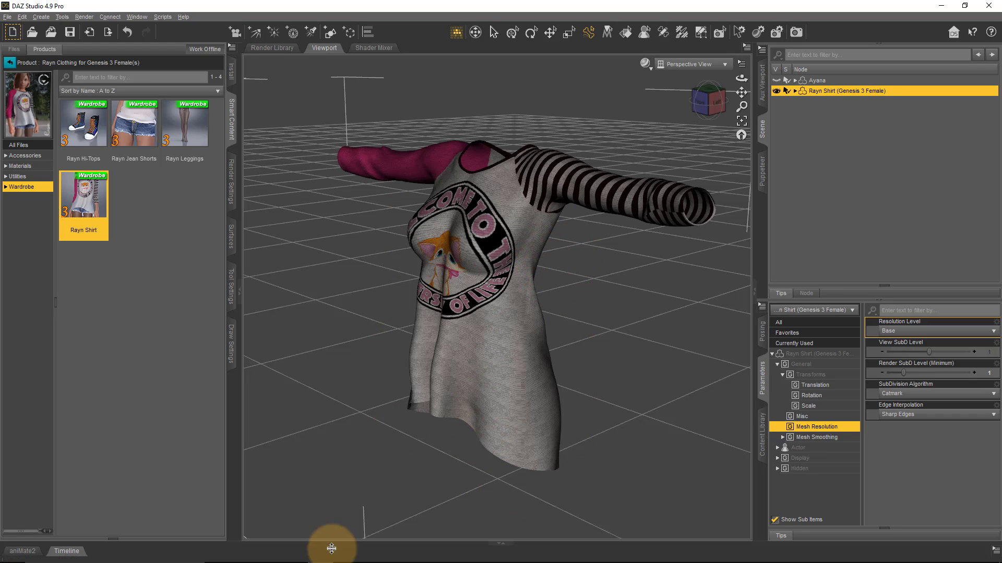
Switch to Marvelous Designer and dismiss its About window.
mouse_move(326, 558)
left_click(371, 554)
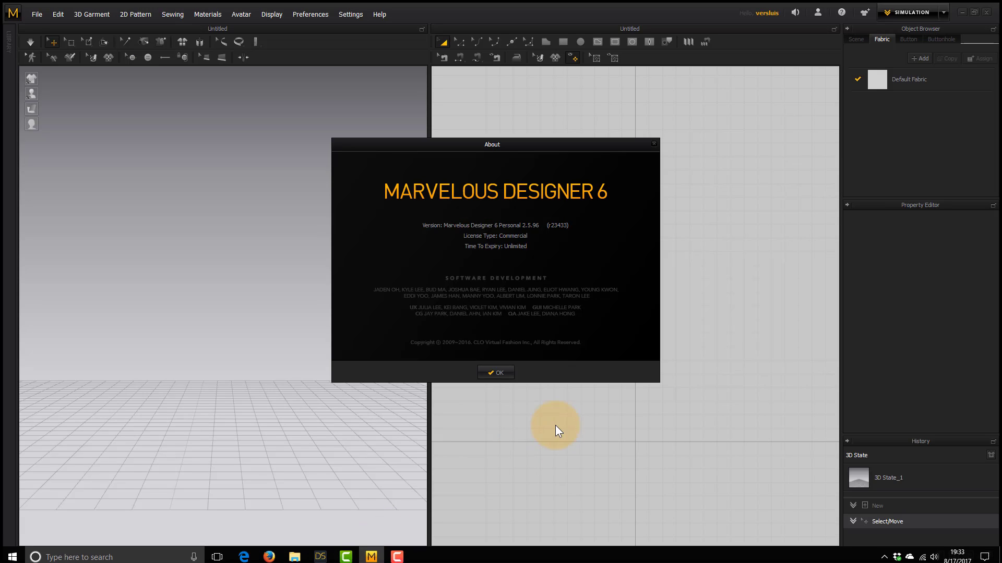
left_click(501, 371)
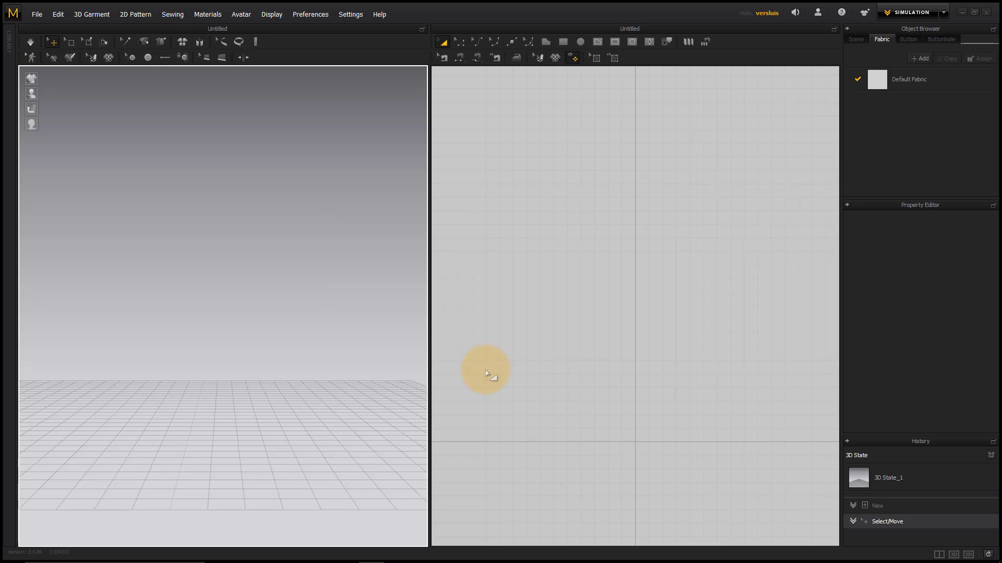
Import Ayana T-Pose.obj from the Ayana Fit folder as an avatar, with the scale set to cm (DAZ Studio).
left_click(37, 15)
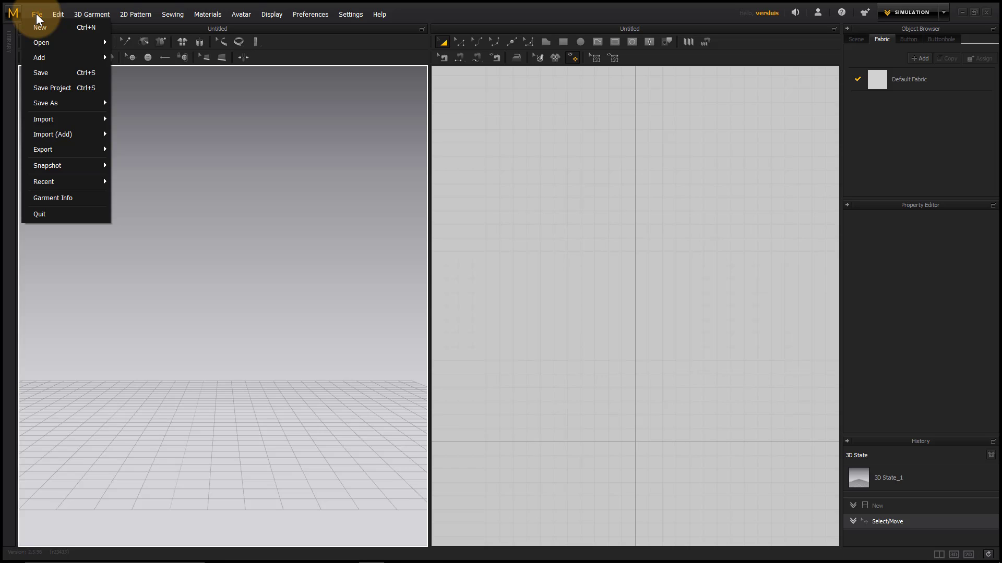
mouse_move(60, 121)
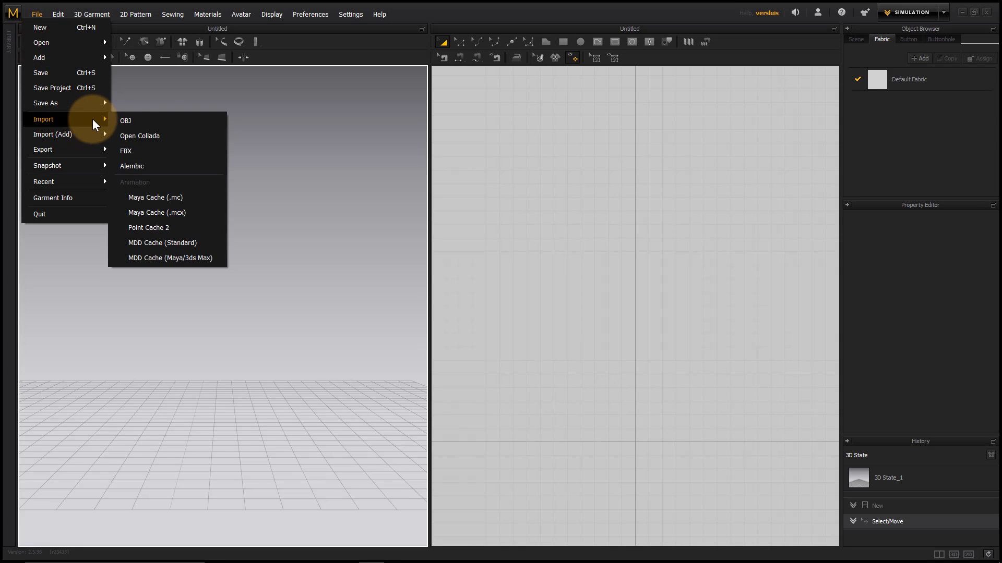
left_click(165, 120)
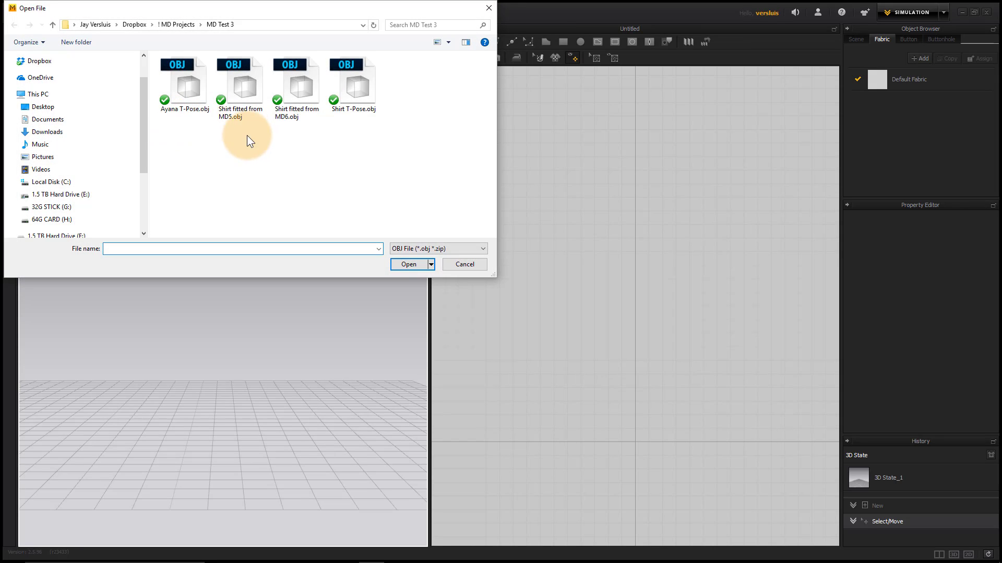
left_click(175, 24)
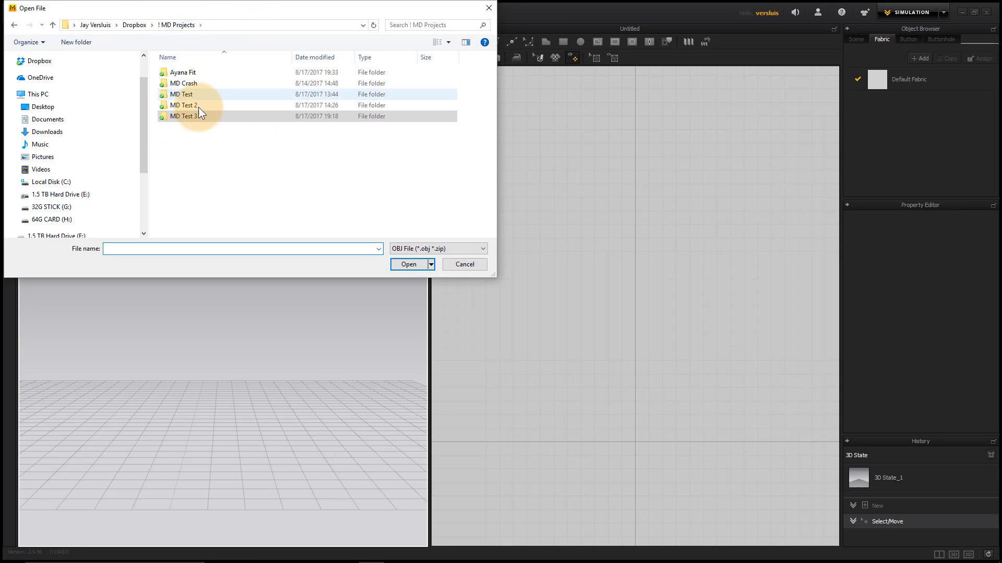
double_click(183, 74)
left_click(194, 96)
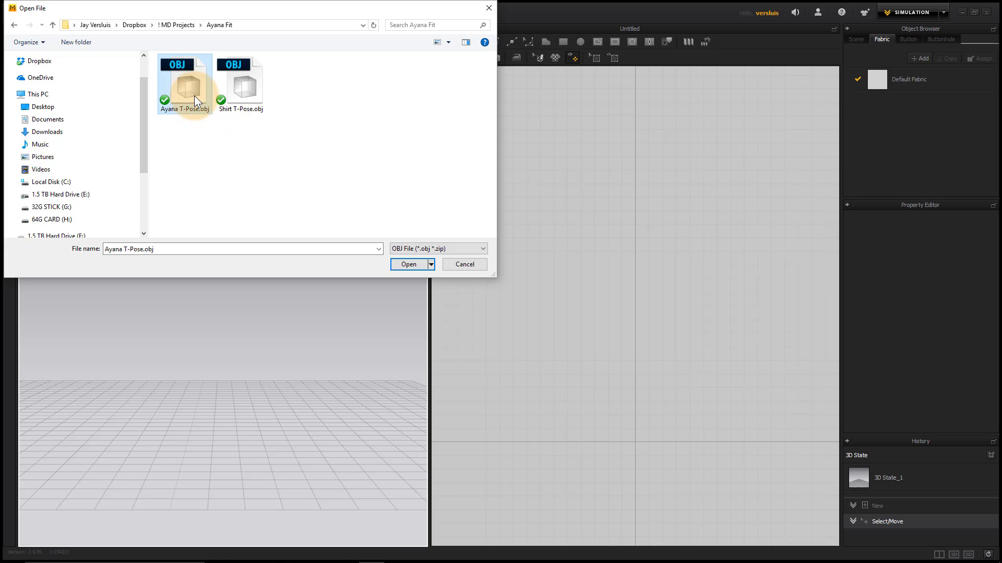
left_click(409, 264)
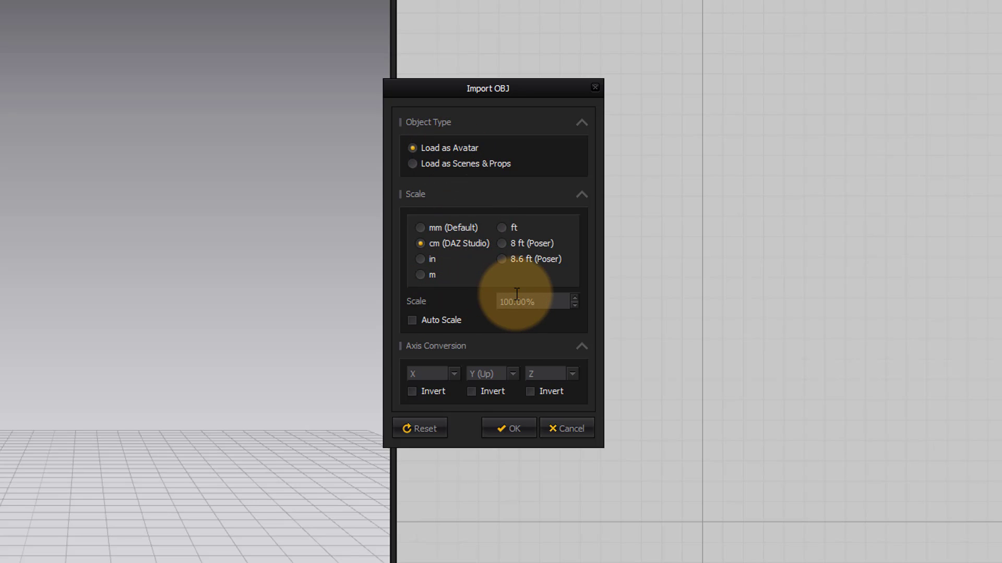
left_click(511, 428)
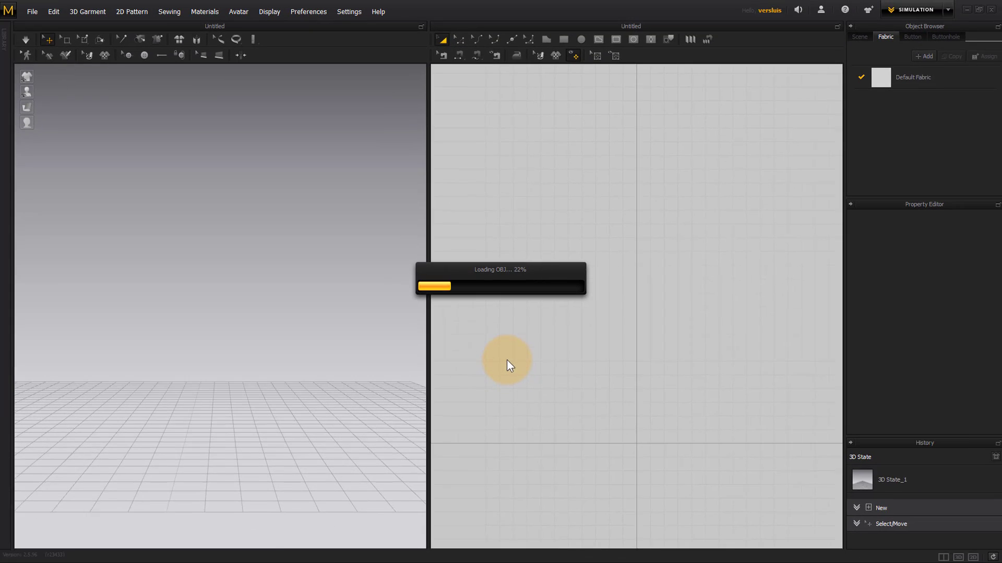
right_click_drag(350, 332, 286, 362)
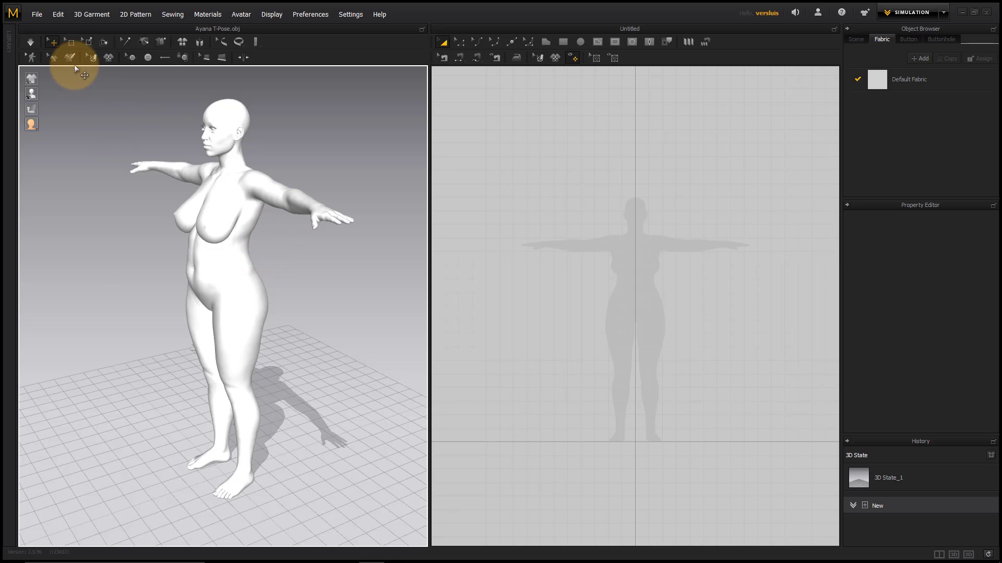
Import Shirt T-Pose.obj from the Ayana Fit folder as a garment, using cm (DAZ Studio) units and a scale of 110%.
left_click(37, 15)
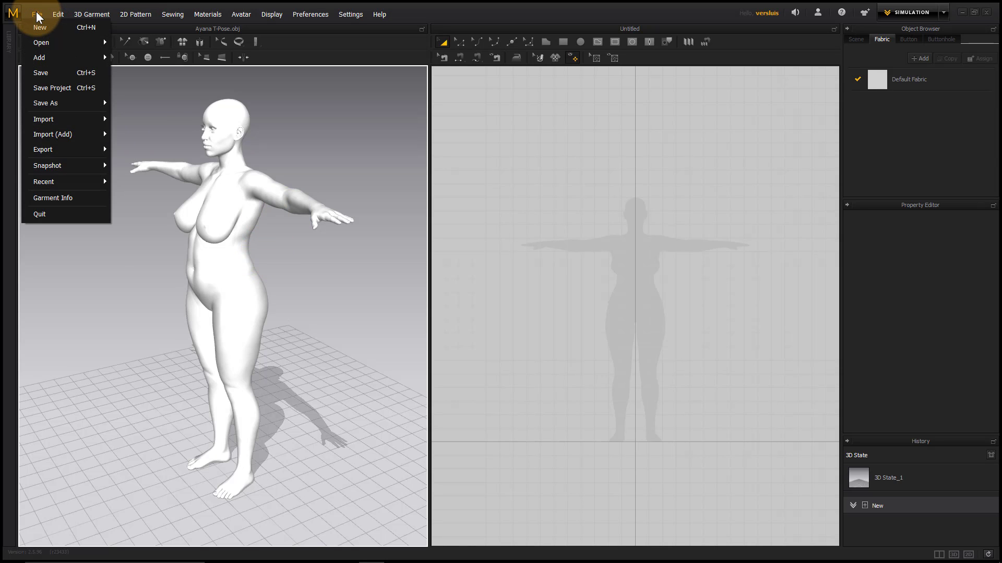
mouse_move(73, 146)
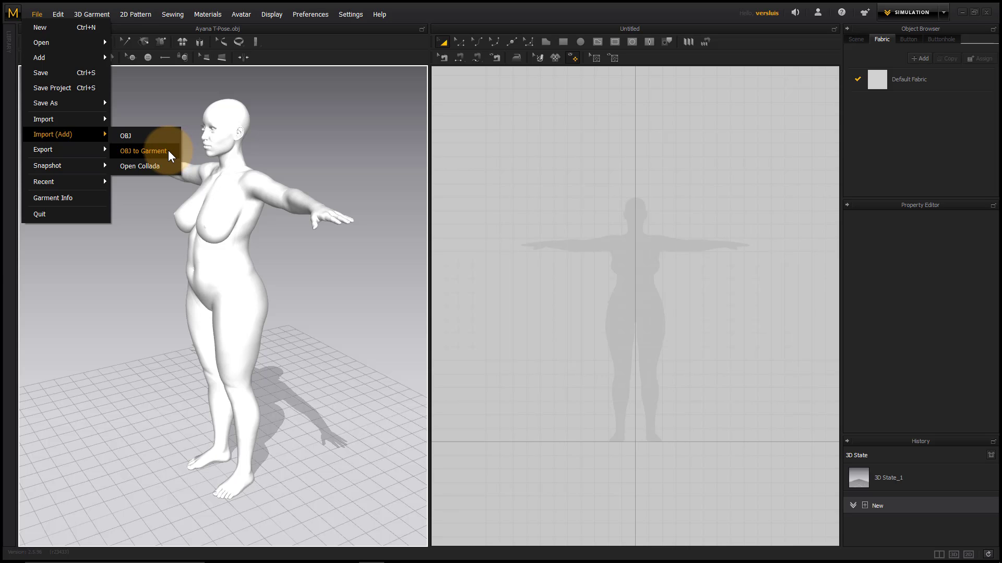
left_click(168, 150)
left_click(242, 86)
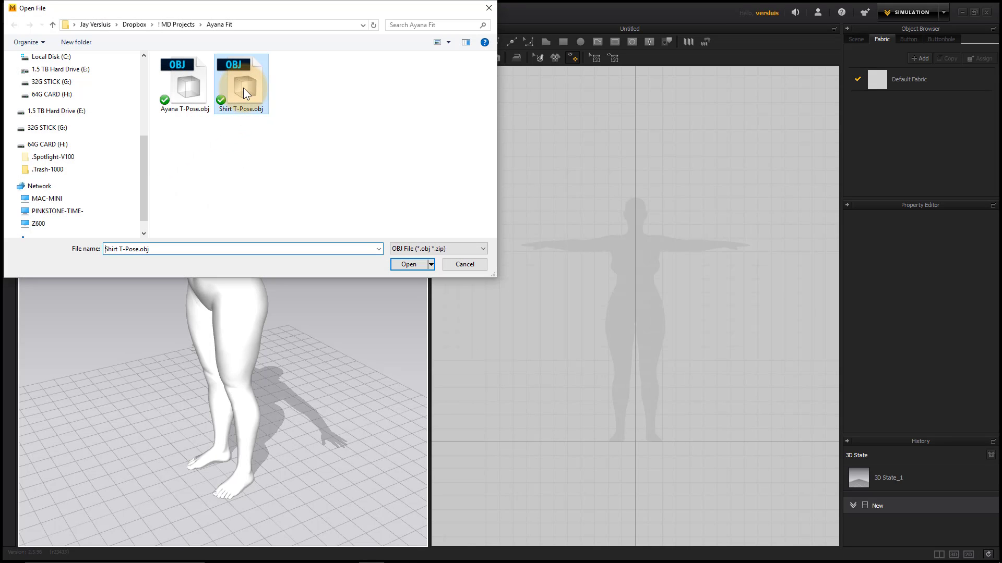
left_click(408, 262)
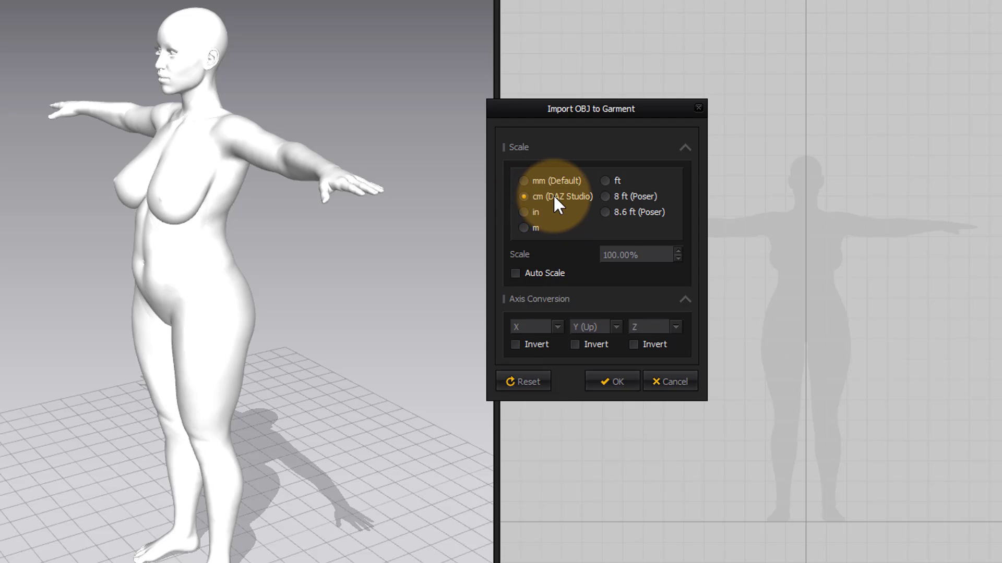
double_click(617, 255)
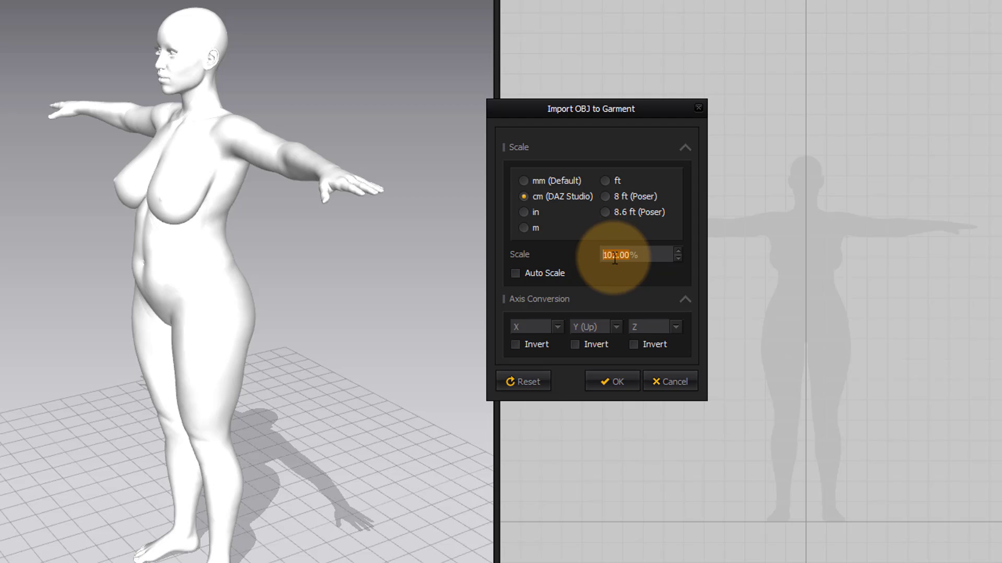
scroll(615, 258, "up", 2)
scroll(626, 257, "up", 2)
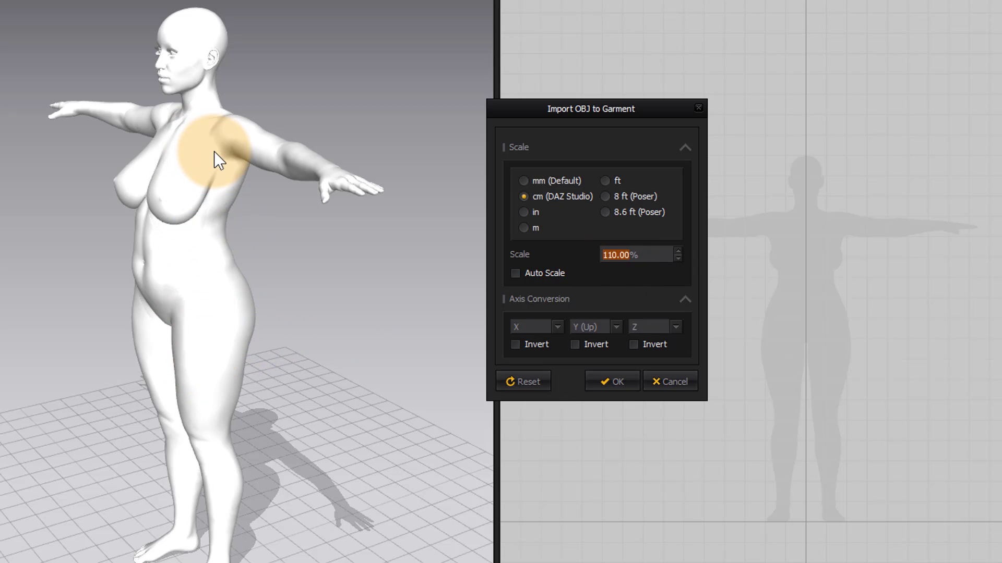
left_click(616, 381)
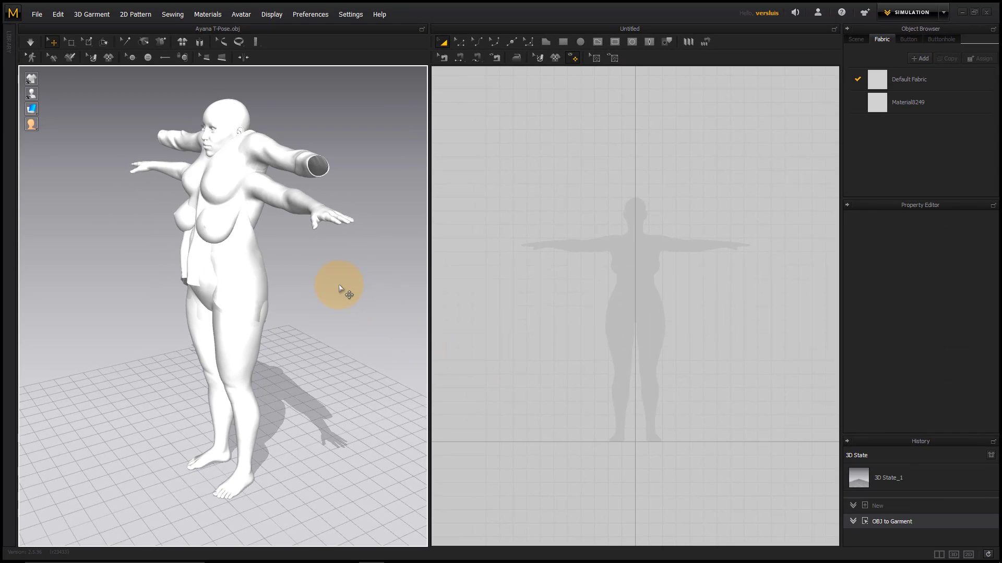
Select the imported shirt and move it down and slightly forward so its neckline and sleeves line up with the avatar's shoulders and arms.
mouse_move(340, 282)
right_mouse_down()
mouse_move(324, 286)
mouse_move(345, 273)
mouse_move(380, 281)
mouse_move(353, 285)
right_mouse_up()
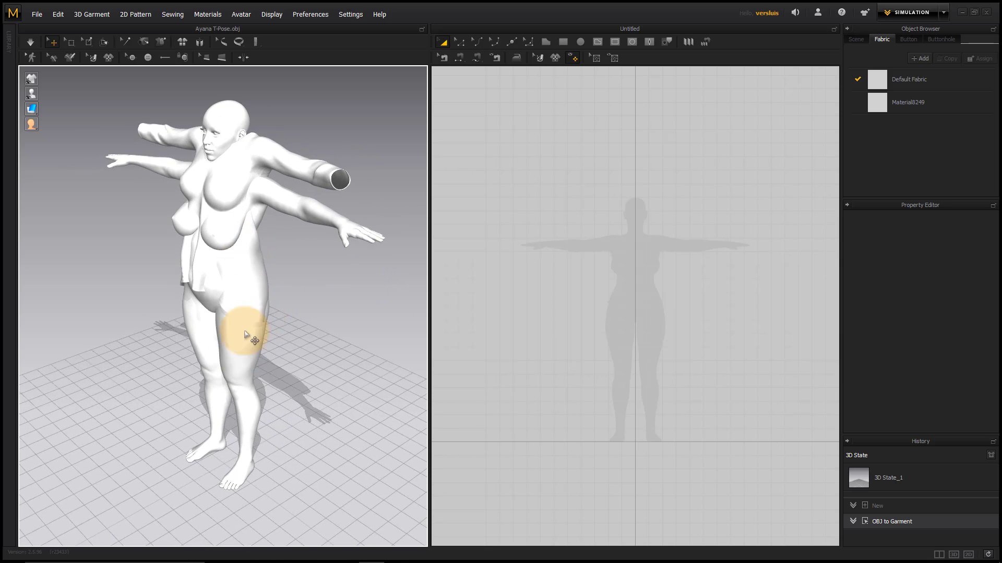
left_click(286, 165)
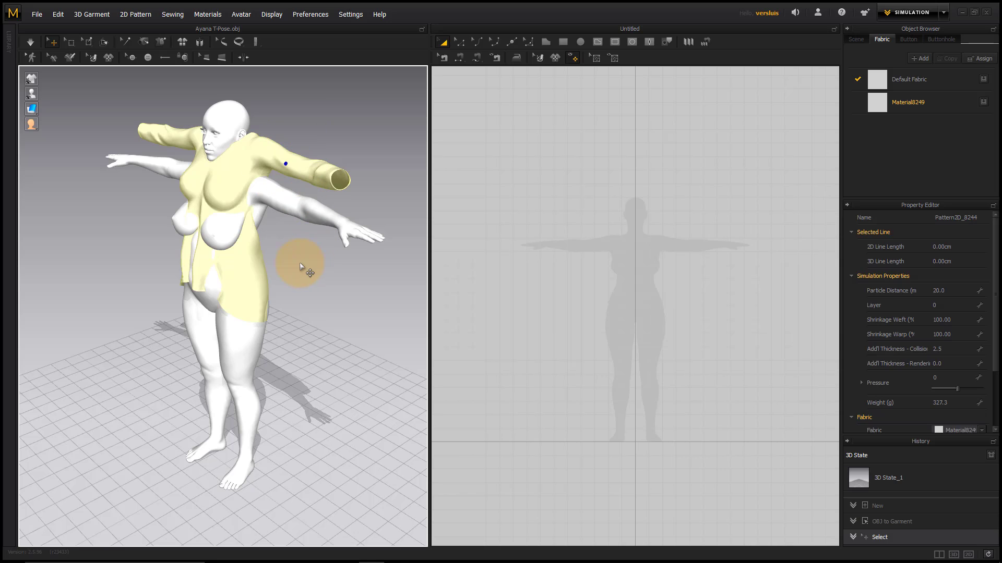
mouse_move(304, 268)
right_mouse_down()
mouse_move(221, 277)
mouse_move(302, 264)
right_mouse_up()
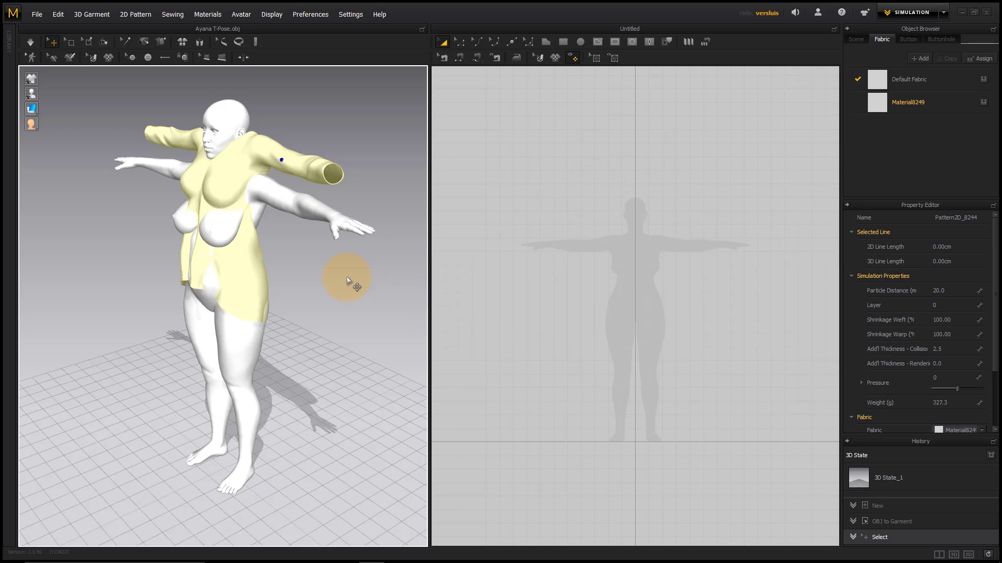
right_click_drag(342, 286, 234, 175)
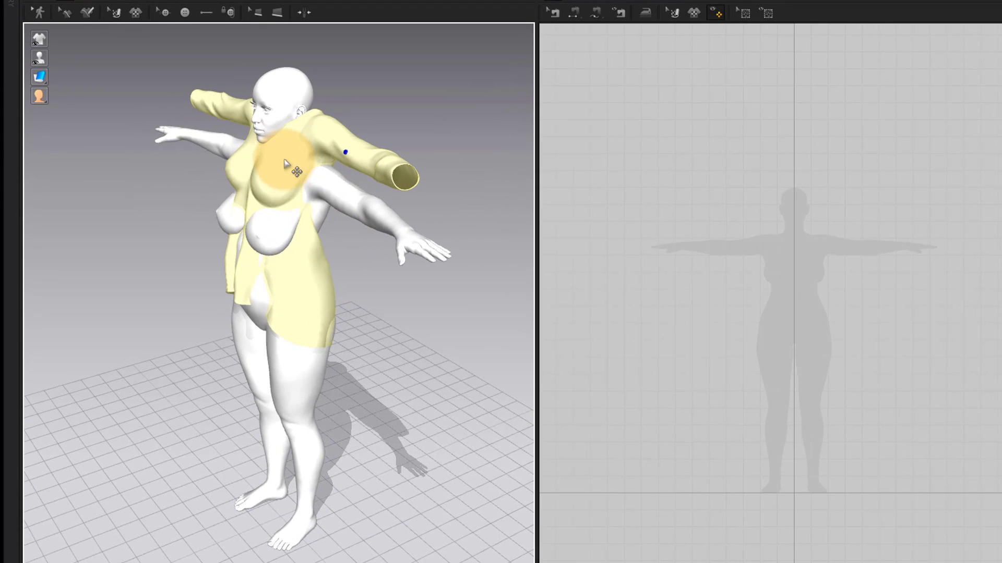
left_click(282, 168)
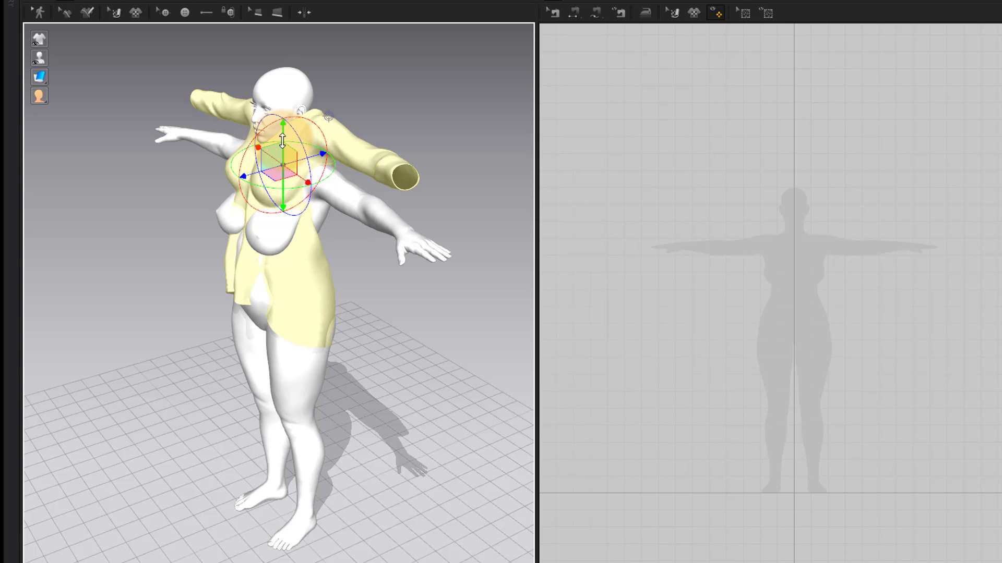
left_click_drag(282, 137, 281, 179)
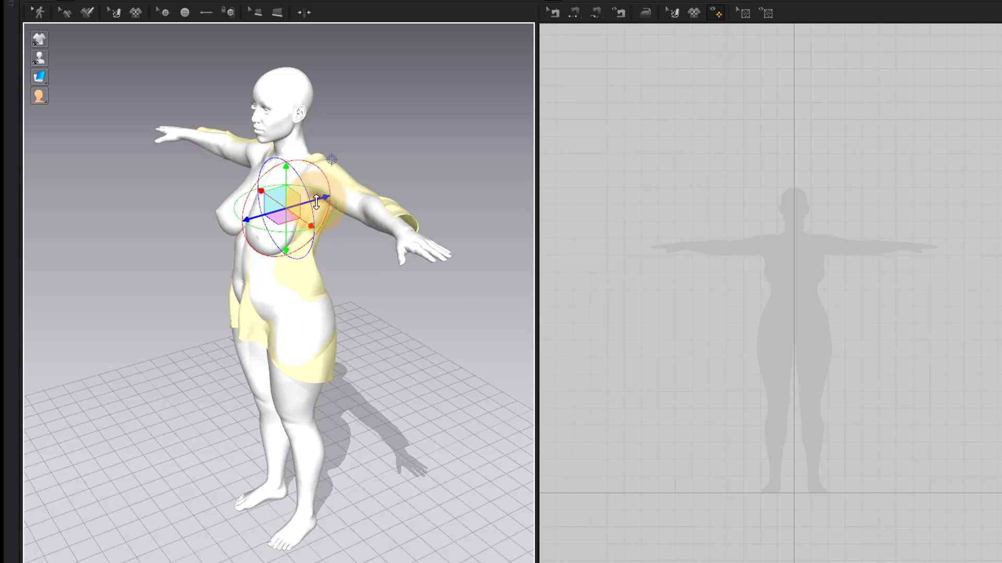
left_click_drag(313, 202, 310, 202)
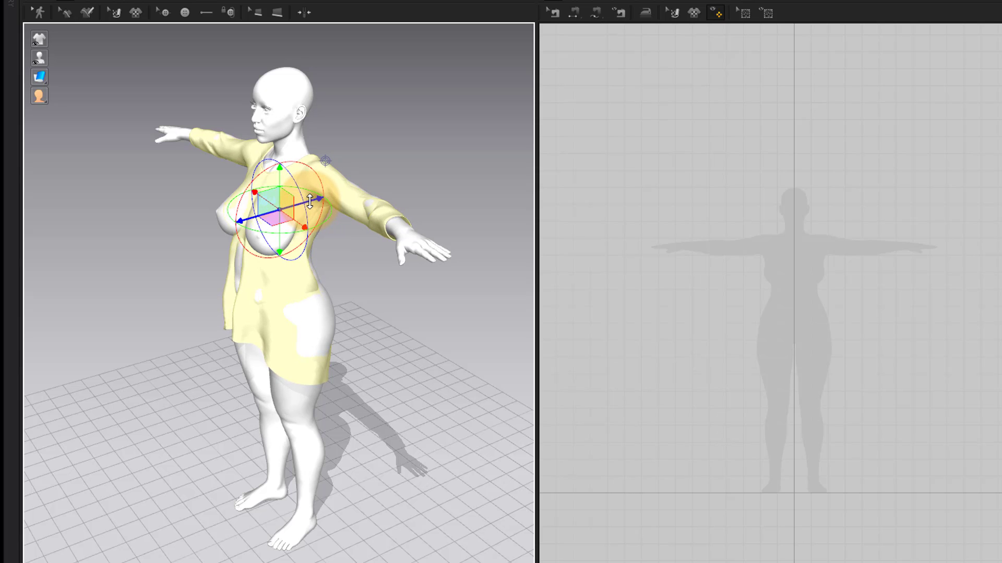
Start the cloth simulation and pull the back of the shirt outward over the avatar's protruding buttocks.
right_click_drag(349, 273, 380, 273)
scroll(375, 273, "up", 3)
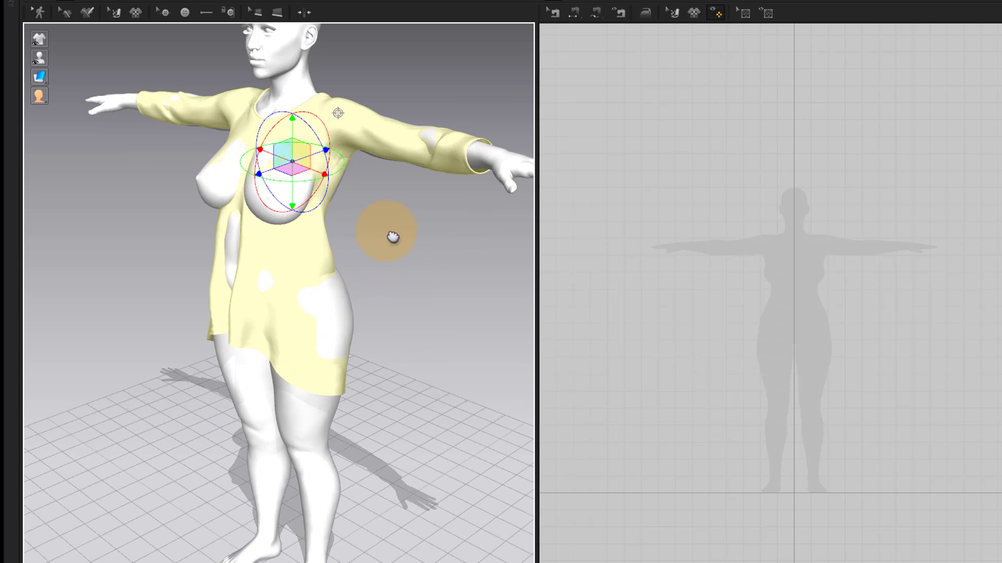
middle_click_drag(390, 234, 373, 319)
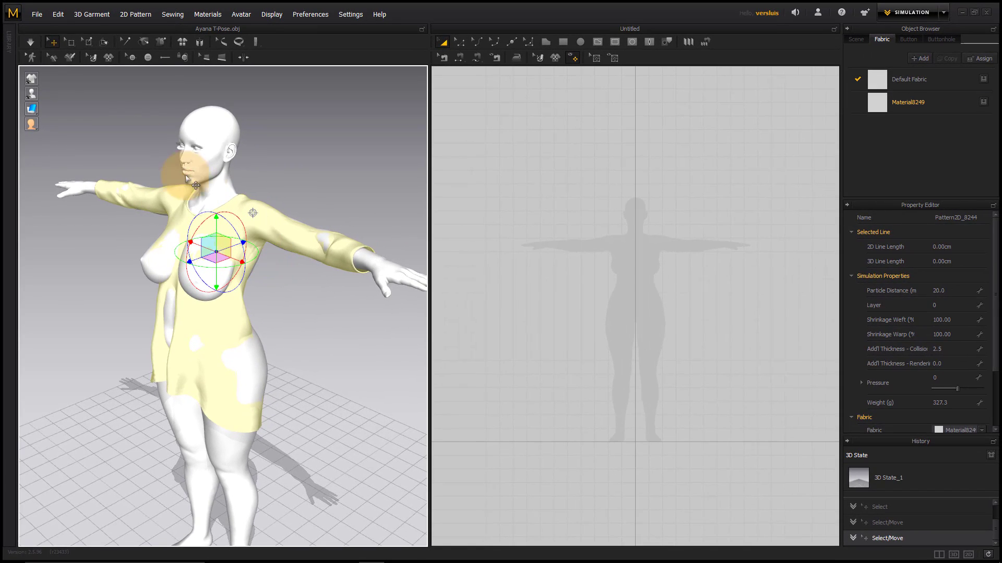
left_click(30, 44)
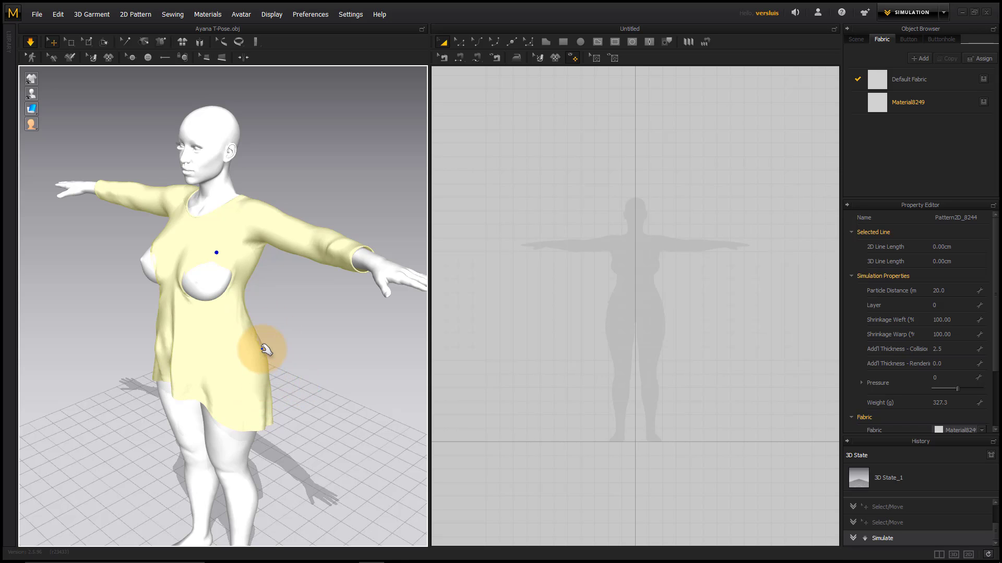
right_click_drag(308, 358, 192, 358)
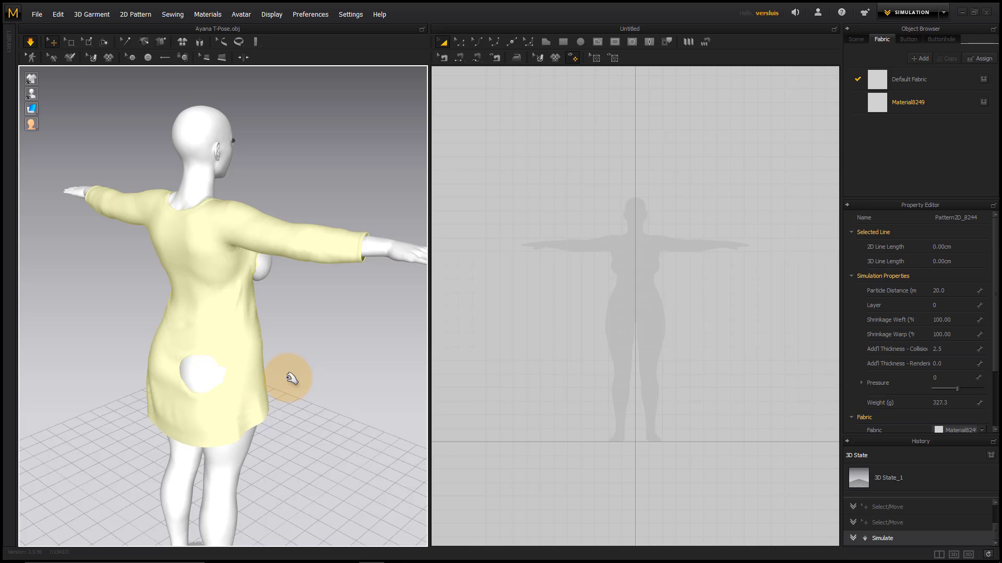
right_click_drag(291, 379, 253, 380)
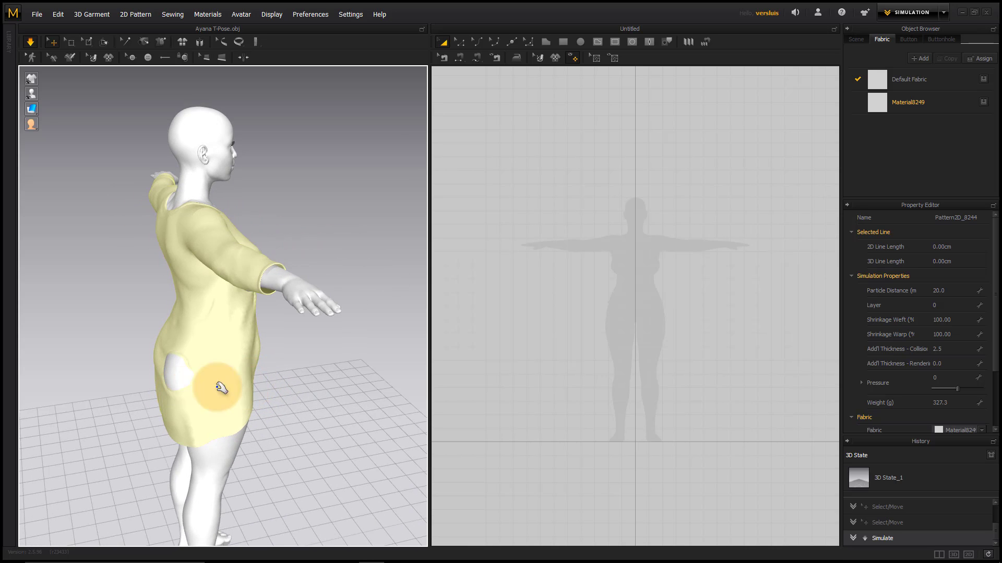
right_click_drag(293, 353, 220, 332)
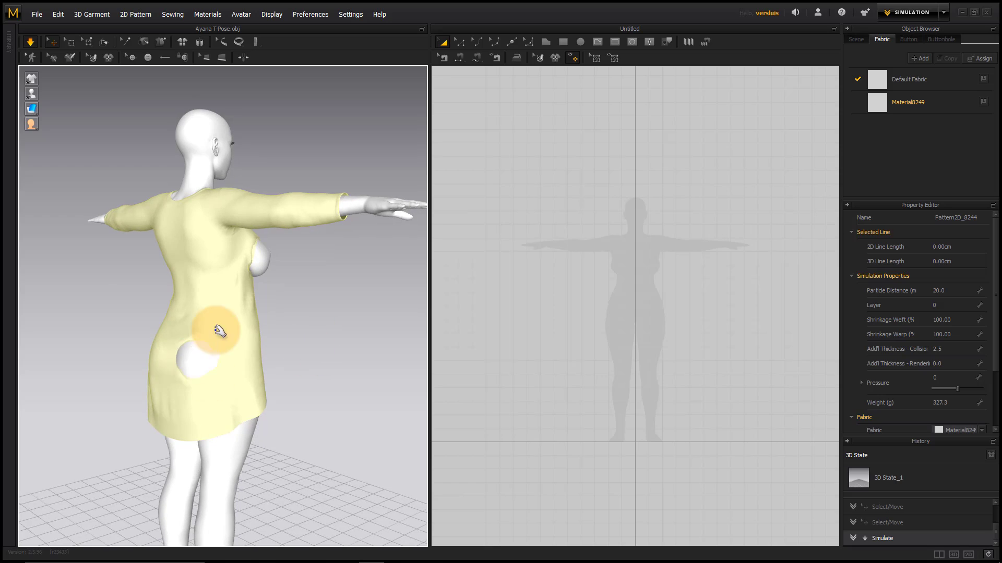
left_click_drag(220, 332, 56, 431)
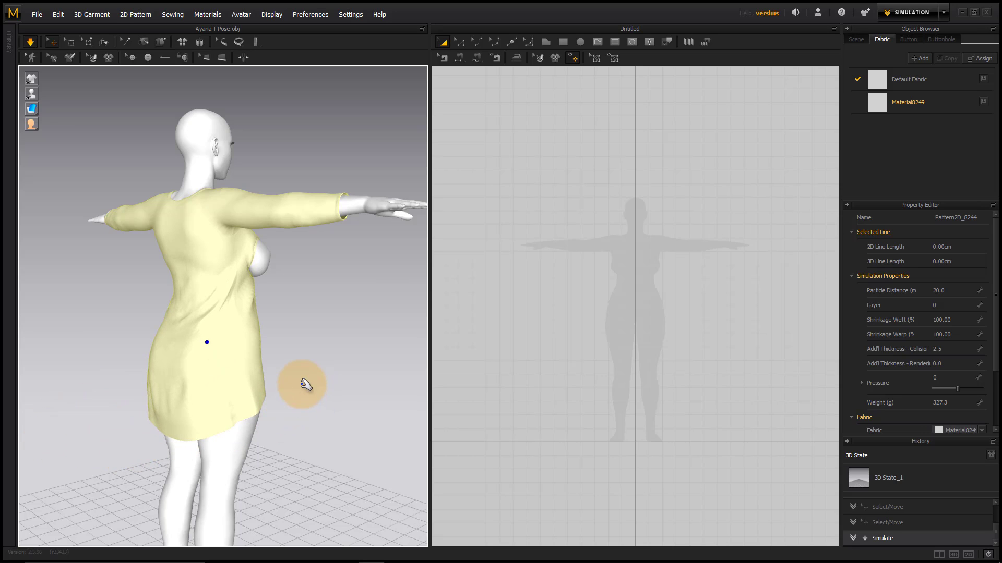
With the simulation running, pull the front of the shirt outward on both sides until the fabric covers the avatar's breasts.
right_click_drag(207, 399, 190, 384)
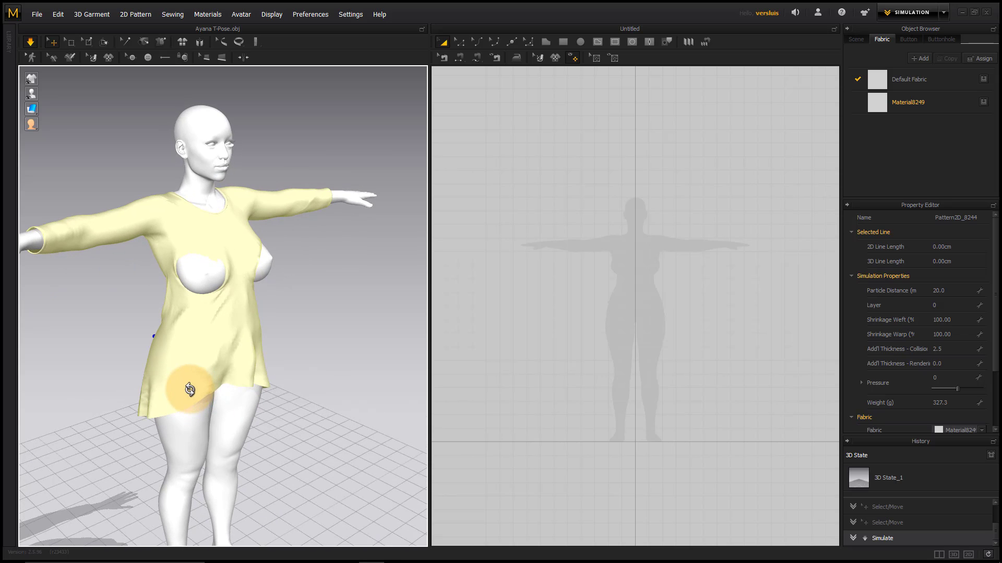
right_click_drag(154, 308, 198, 304)
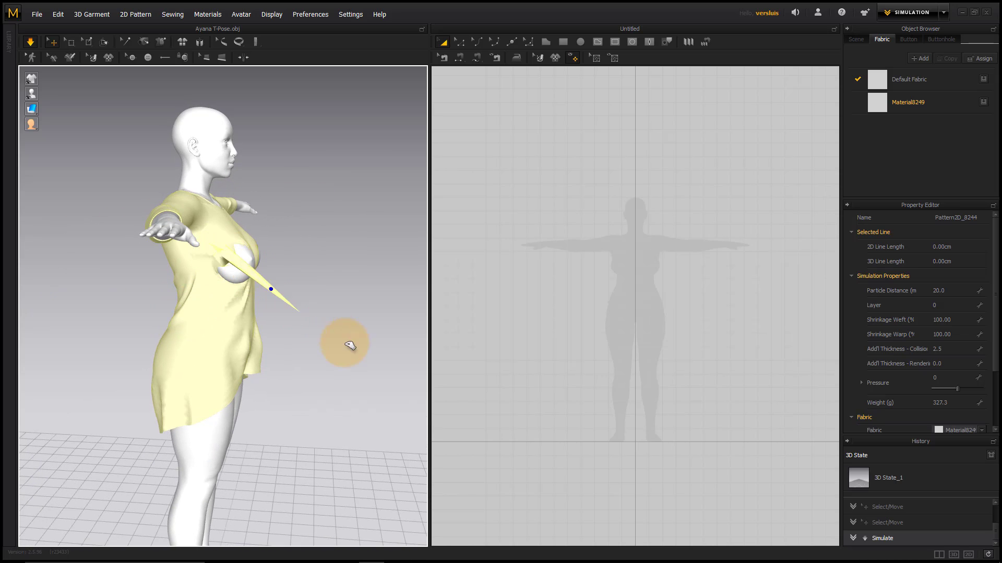
left_click_drag(349, 346, 389, 367)
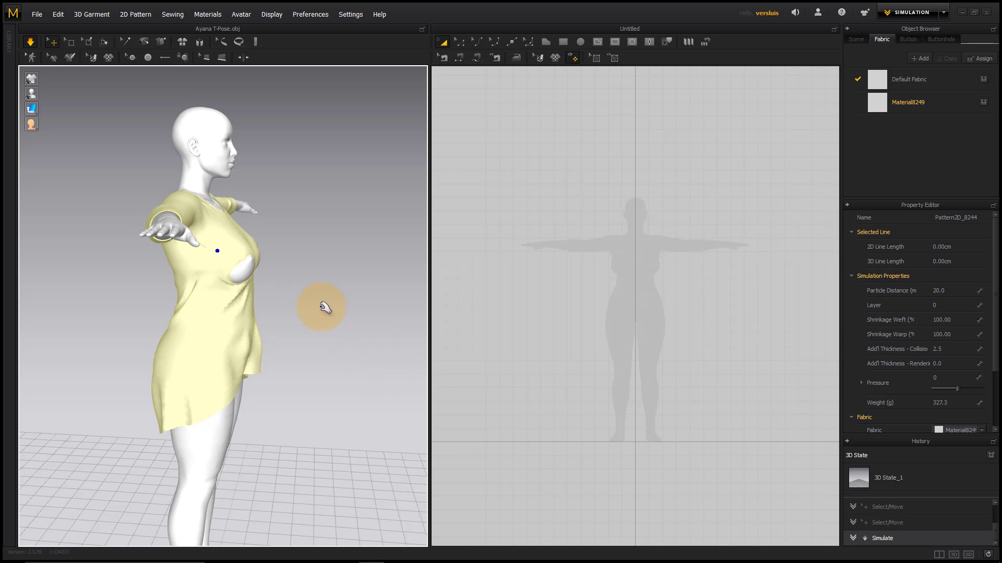
right_click_drag(325, 308, 157, 296)
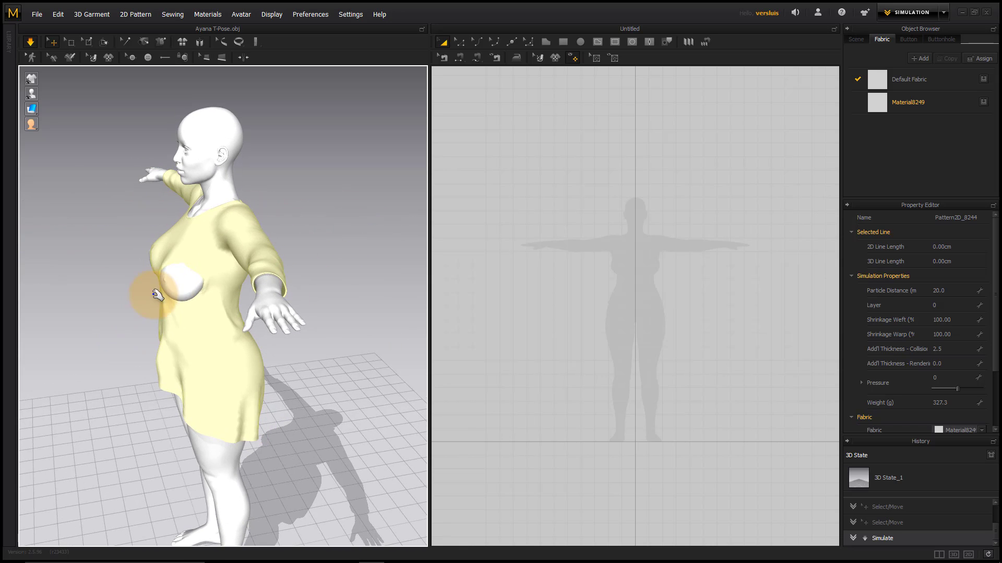
left_click_drag(70, 334, 90, 360)
right_click_drag(85, 361, 267, 345)
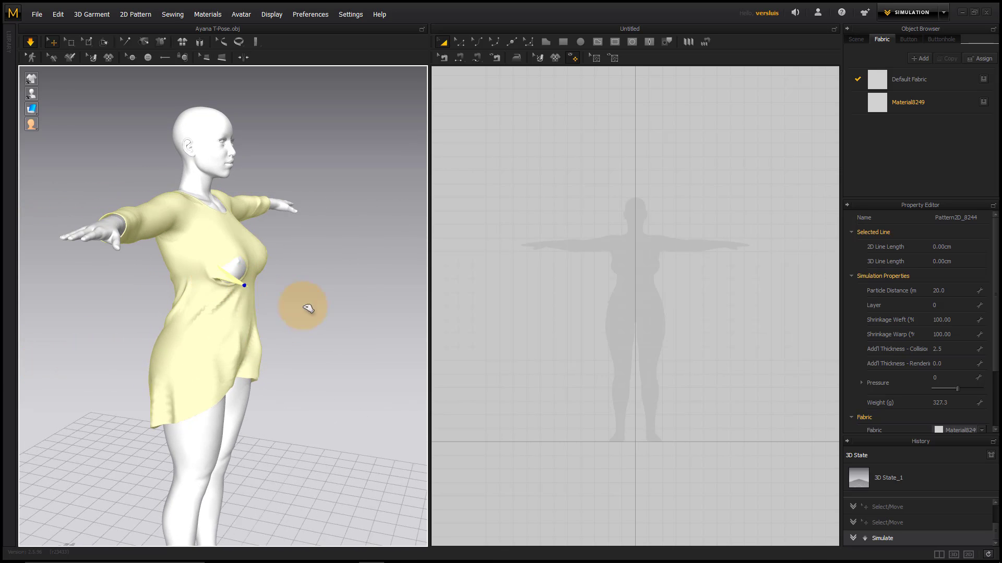
left_click_drag(308, 308, 376, 334)
right_click_drag(365, 320, 215, 275)
left_click_drag(153, 300, 52, 384)
right_click_drag(73, 363, 238, 294)
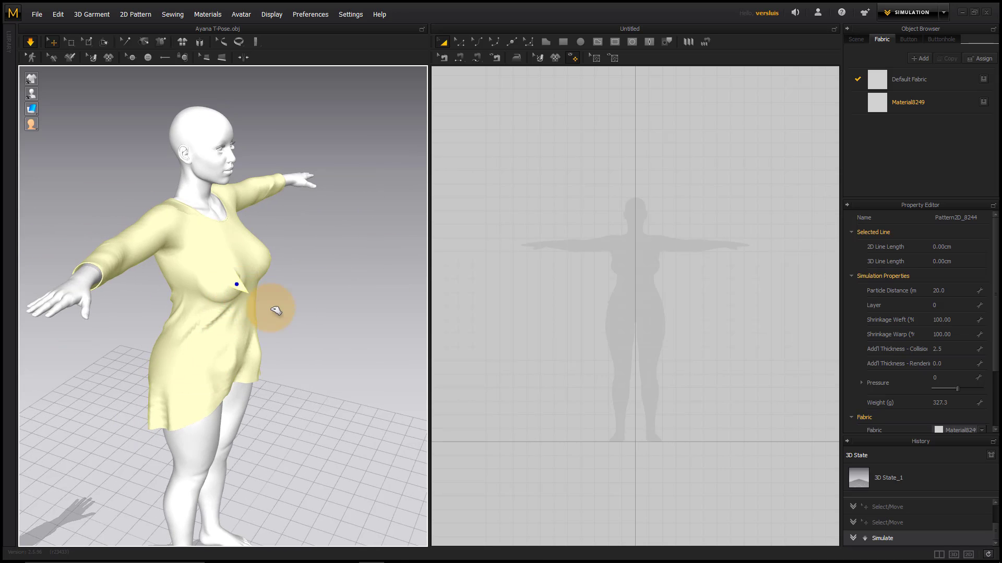
left_click_drag(276, 311, 358, 352)
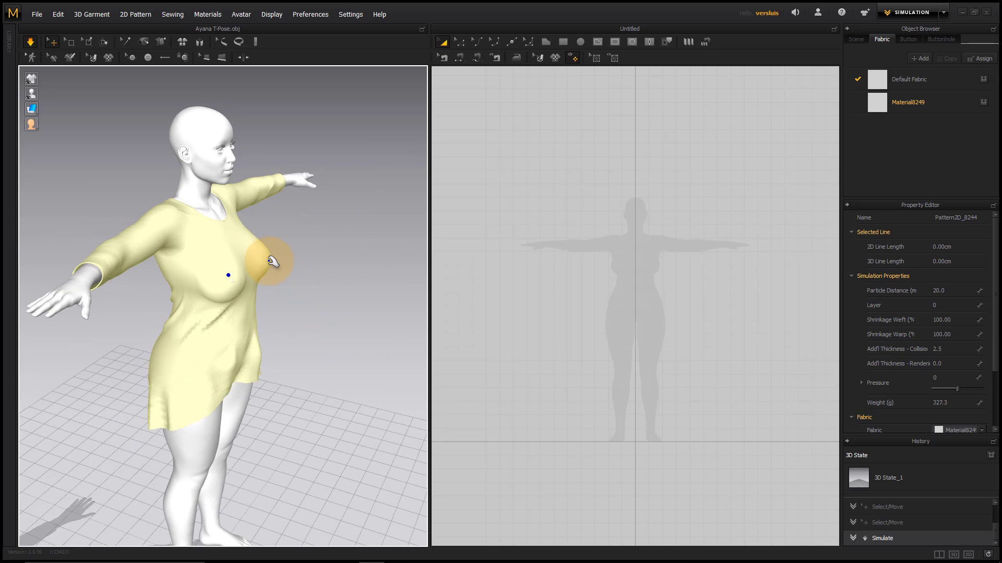
left_click_drag(273, 262, 295, 311)
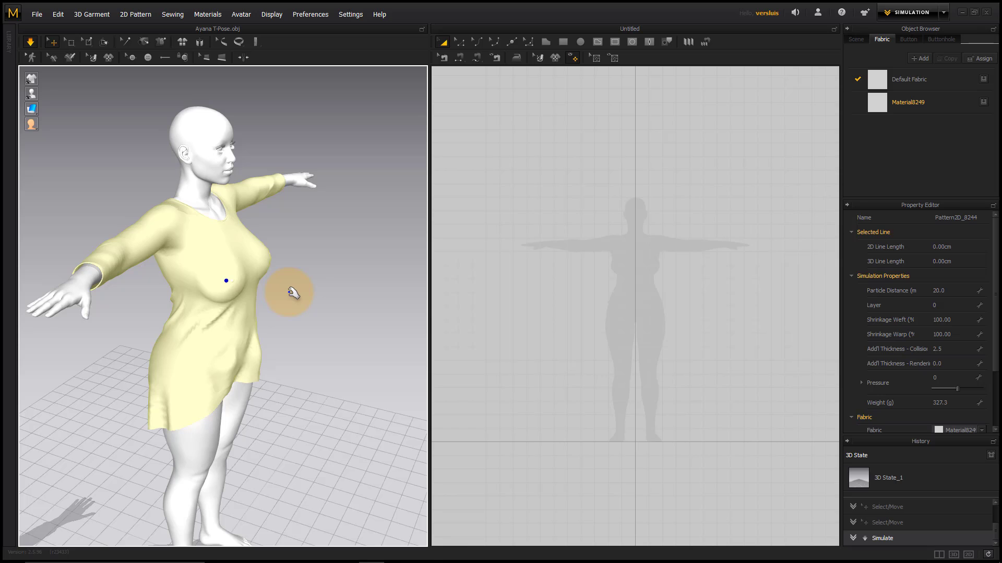
Set the shirt's additional collision thickness to 4.0 mm.
scroll(293, 293, "up", 3)
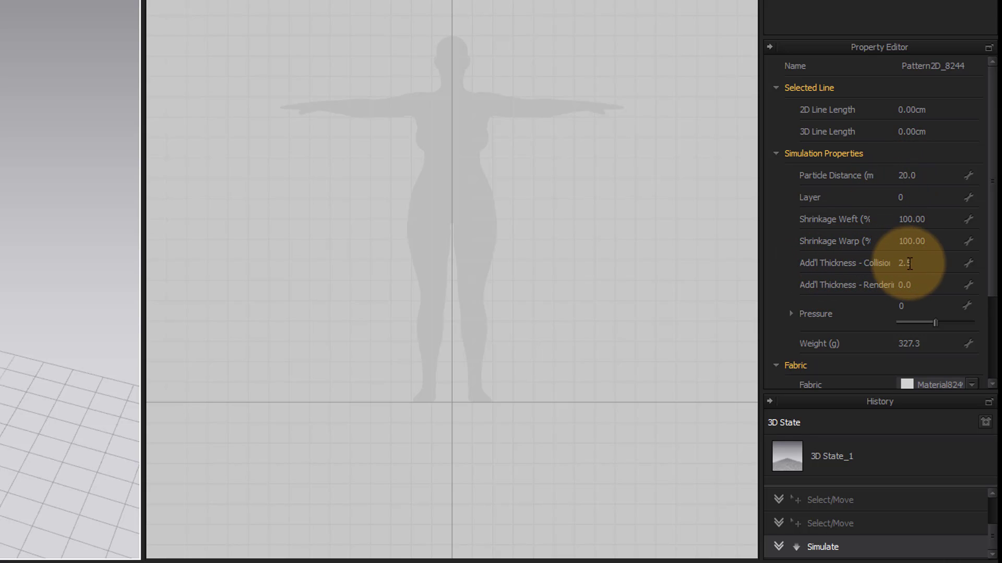
left_click(908, 263)
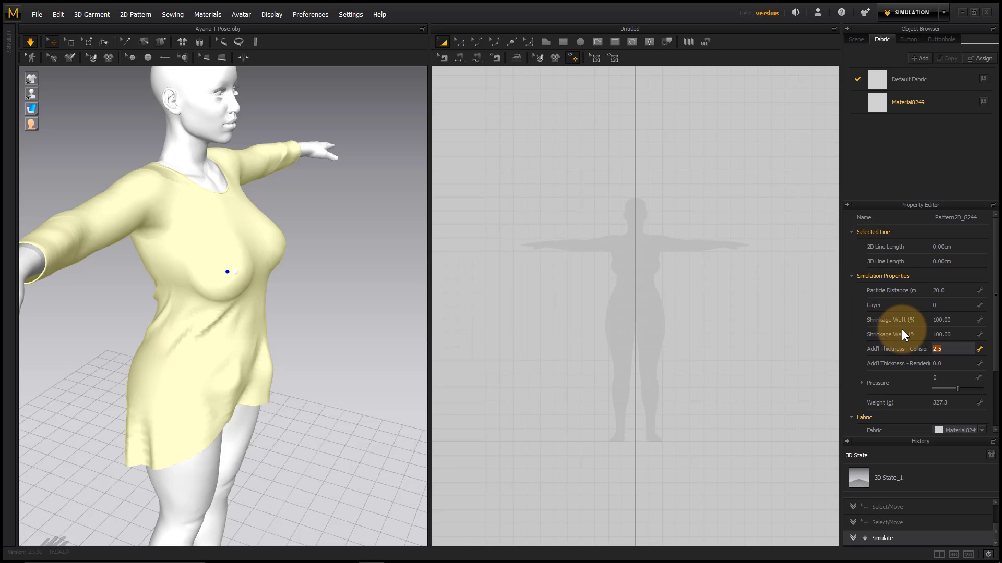
type("4")
key("Return")
scroll(900, 332, "down", 1)
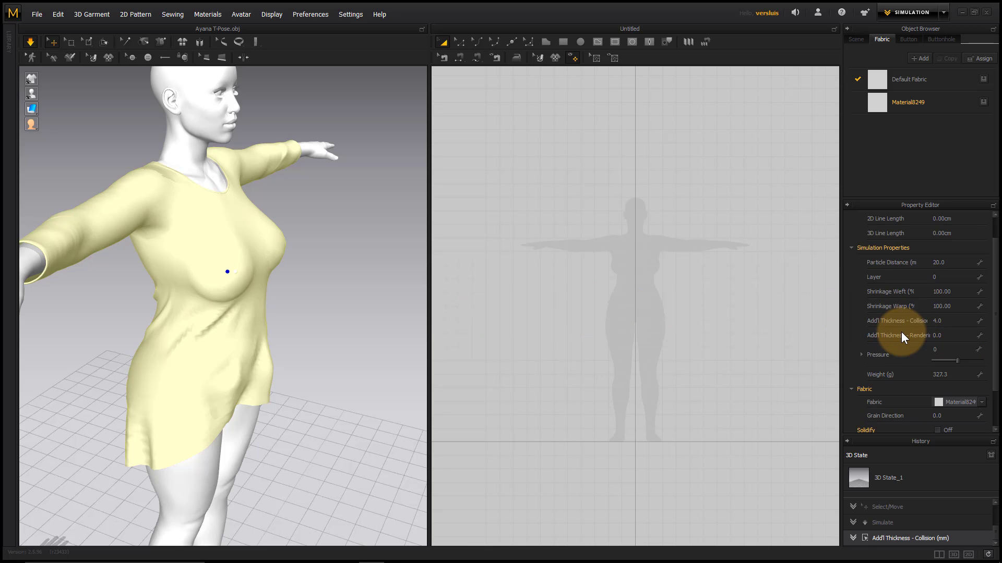
Reselect the shirt and tug its chest fabric away from the avatar to settle the remaining poke-through while simulating.
left_click(294, 295)
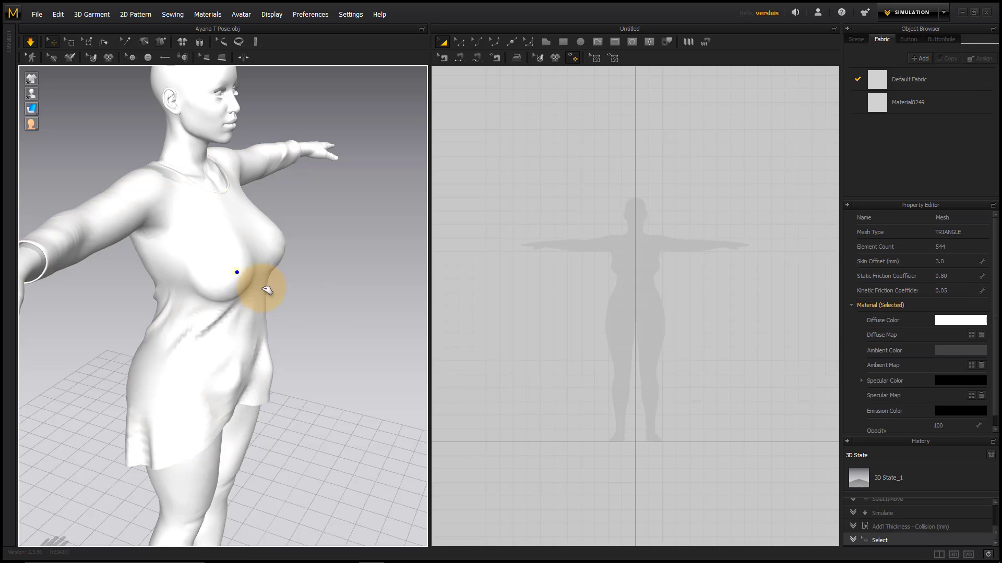
left_click(226, 264)
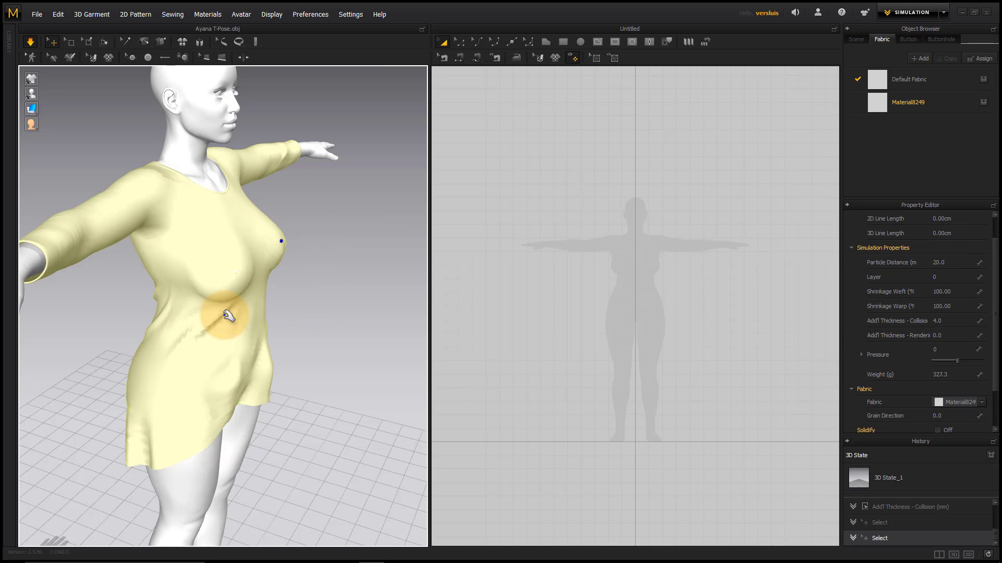
right_click_drag(224, 313, 161, 277)
left_click_drag(177, 268, 34, 344)
left_click_drag(34, 344, 35, 353)
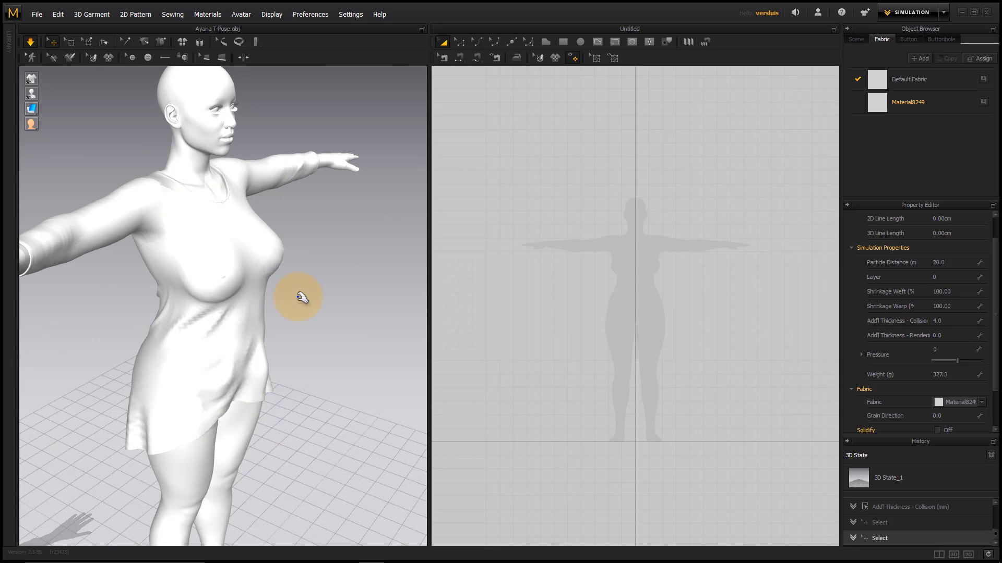
Deselect the shirt and set the scene's Simulation Property preset to Complete.
left_click(302, 297)
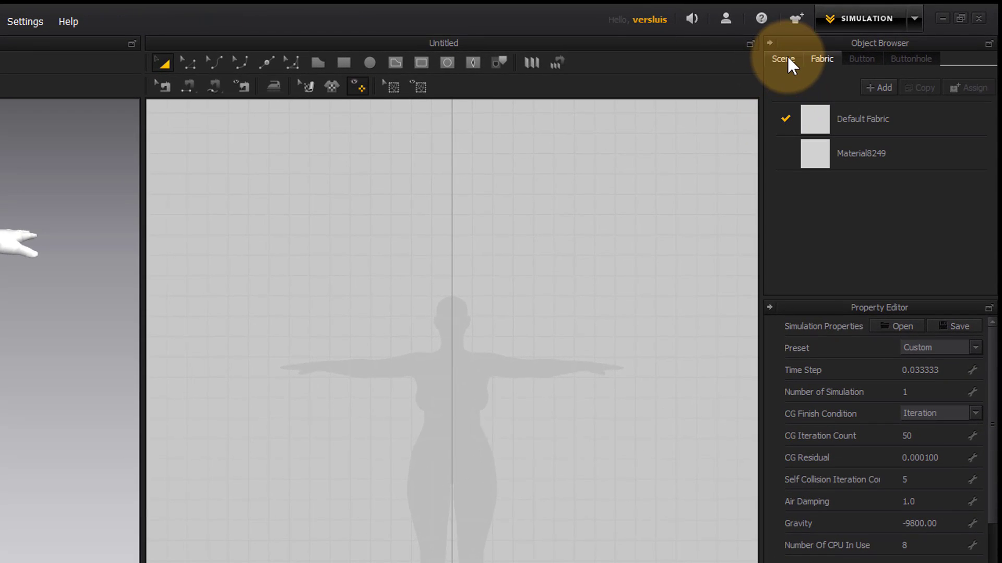
left_click(788, 58)
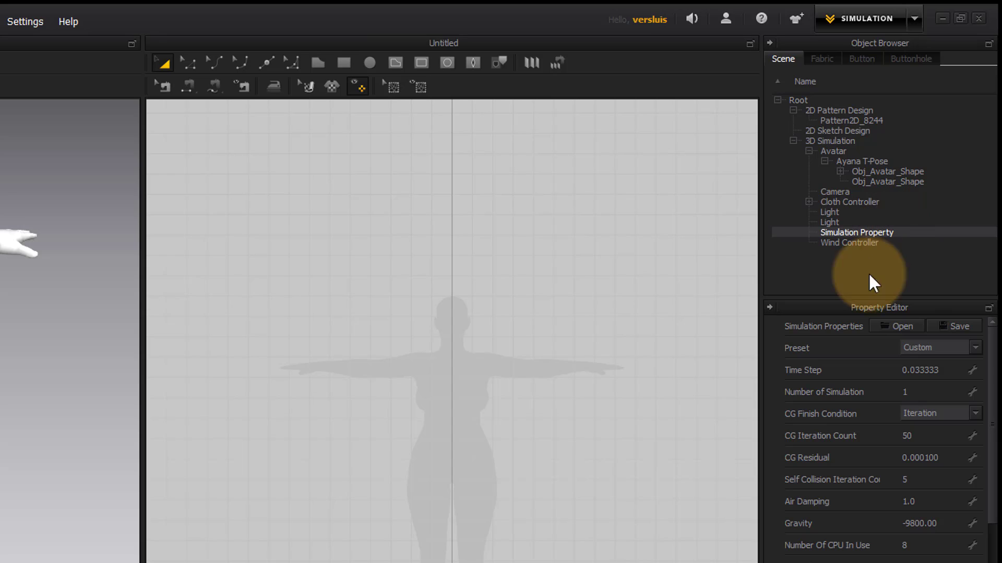
left_click(975, 348)
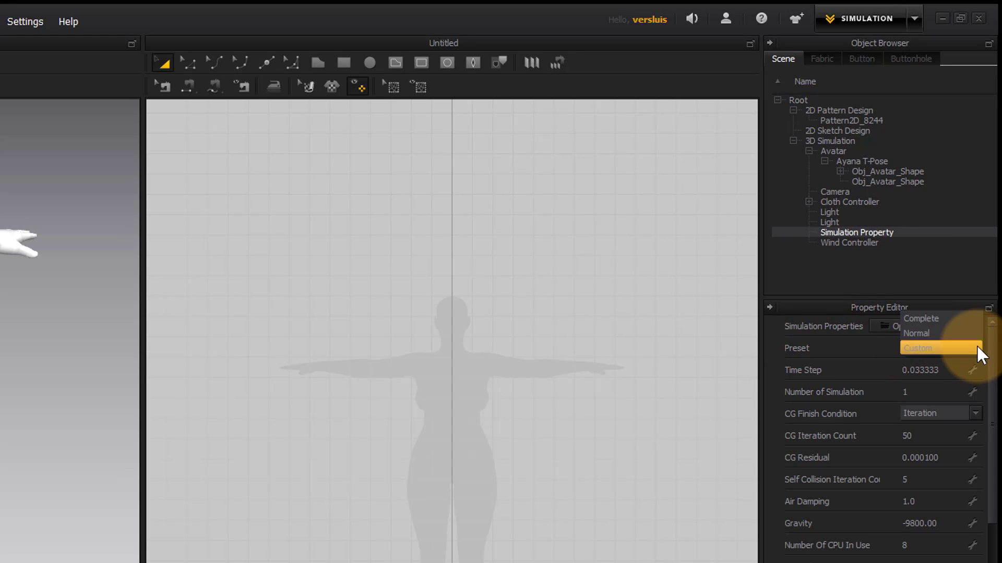
left_click(956, 318)
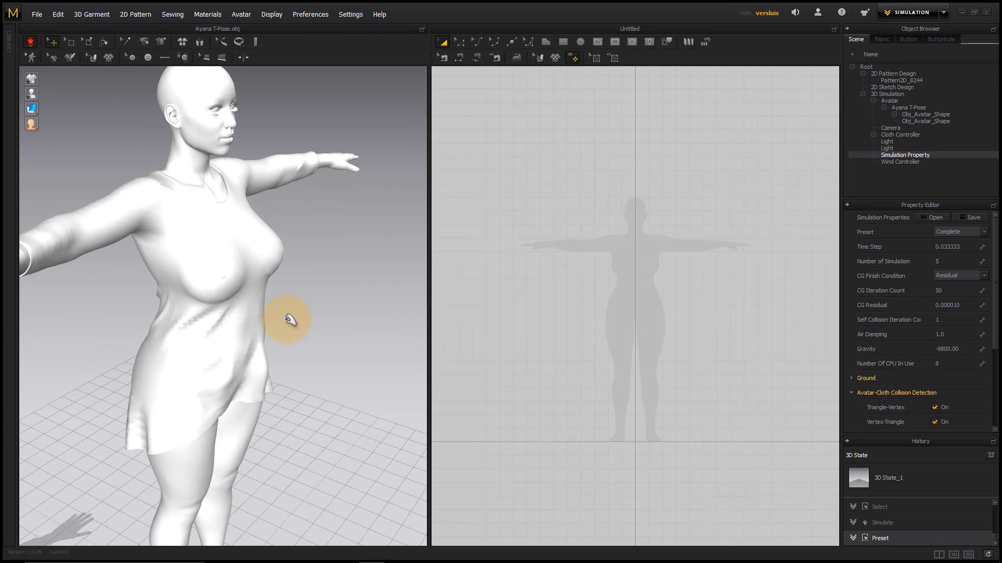
Select the shirt and pull its front fabric outward while simulating, checking the fit from both sides of the avatar.
left_click(242, 351)
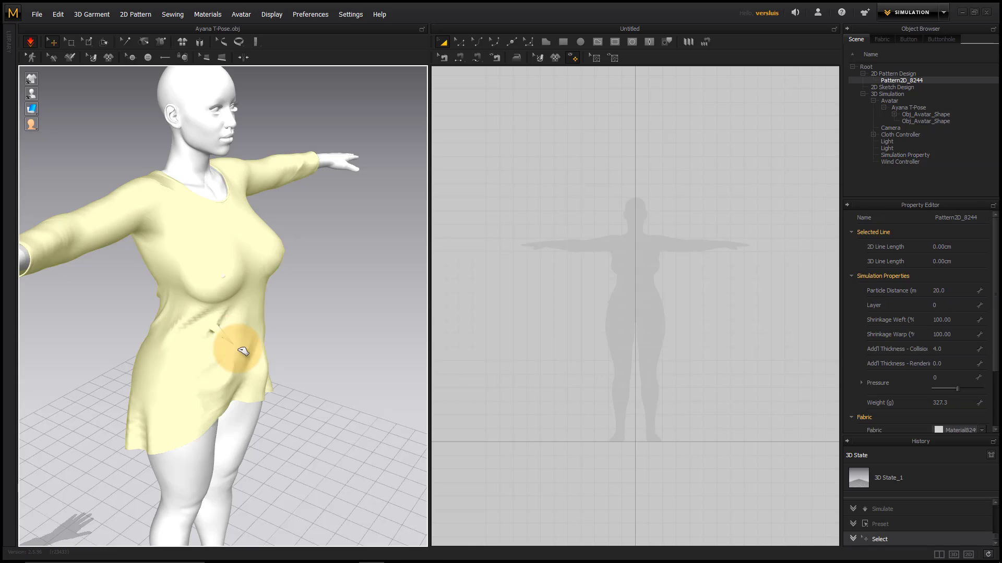
left_click_drag(242, 351, 303, 305)
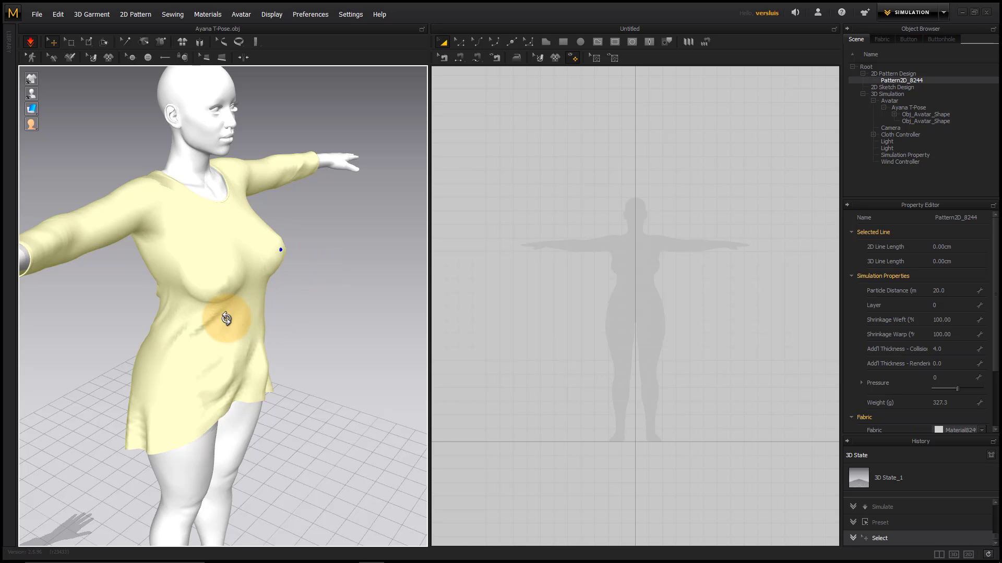
right_click_drag(223, 314, 286, 284)
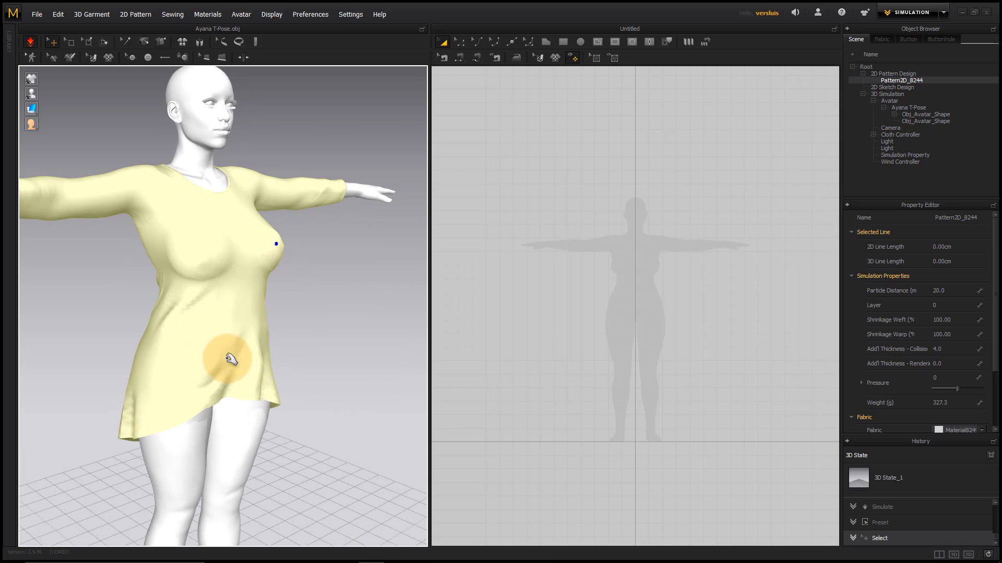
mouse_move(218, 336)
right_mouse_down()
mouse_move(324, 324)
mouse_move(279, 342)
mouse_move(212, 337)
right_mouse_up()
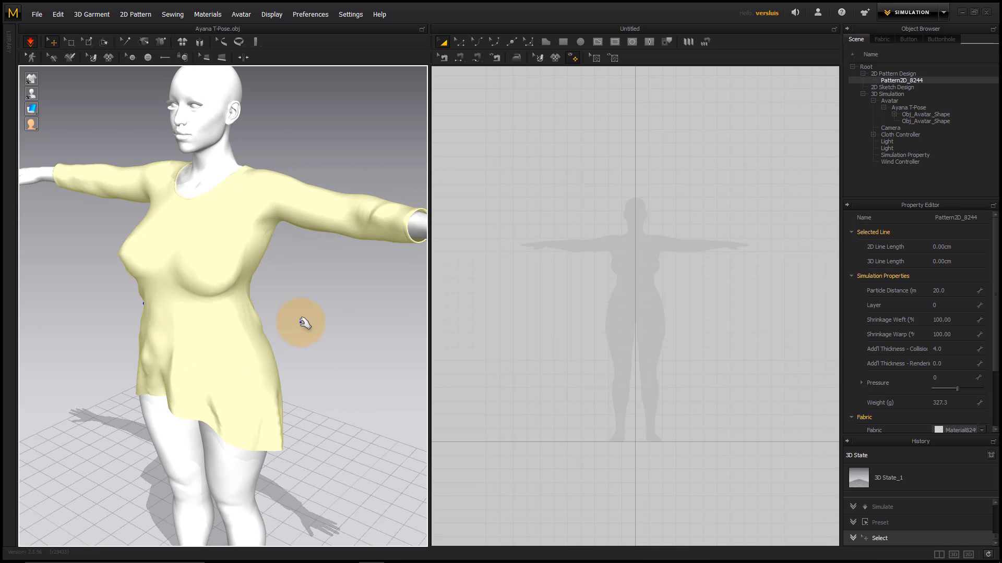
scroll(302, 323, "down", 2)
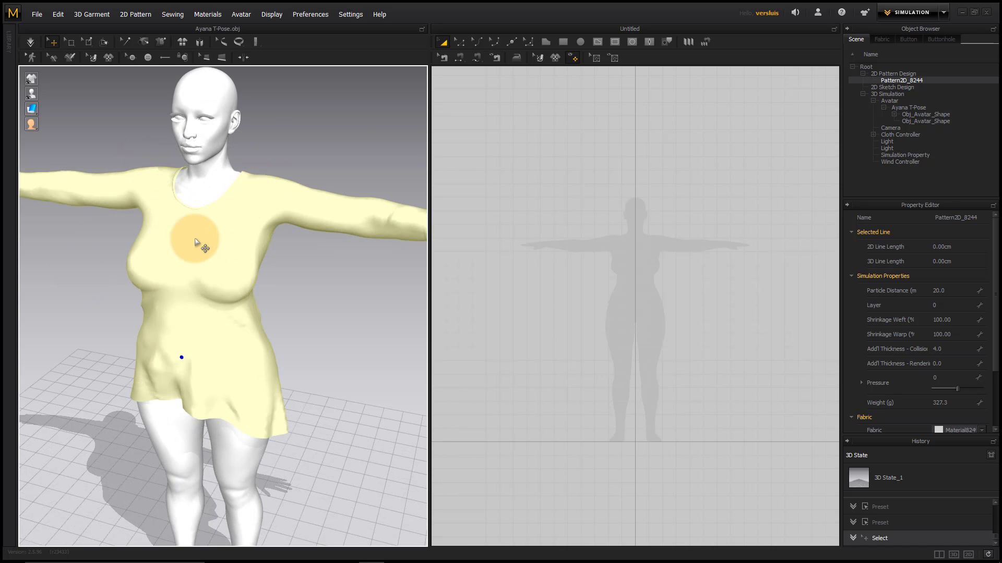
Export the selected shirt as an OBJ named Shirt Fitted, as an unwelded, thin single object at cm (DAZ Studio) scale.
left_click(37, 14)
mouse_move(68, 149)
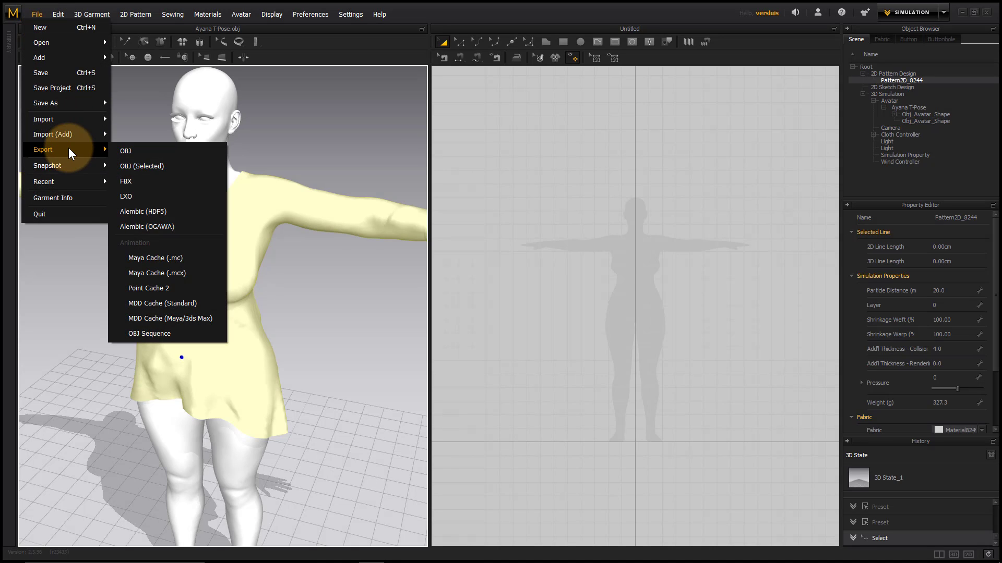
left_click(165, 167)
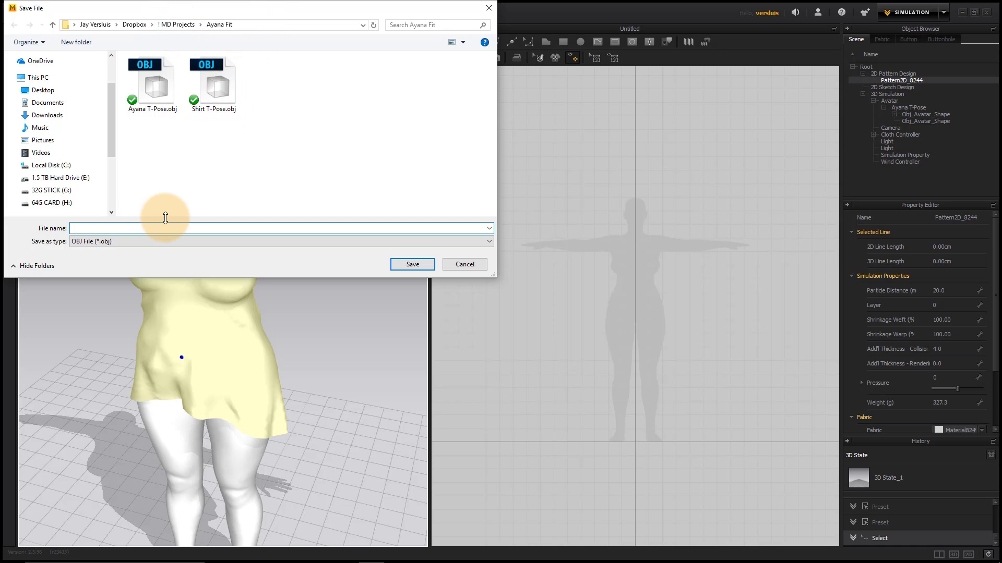
type("Shirt Fitted")
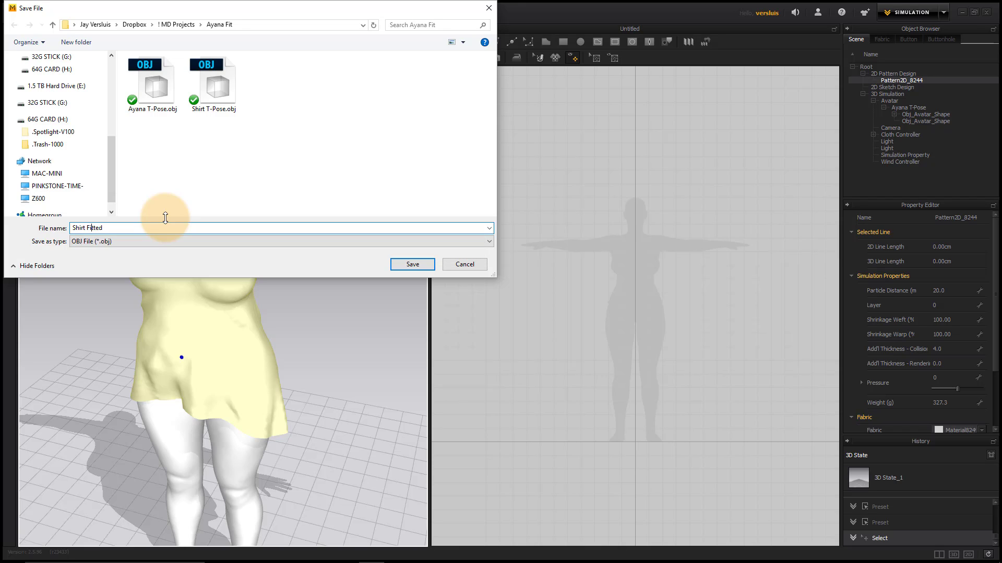
left_click(412, 264)
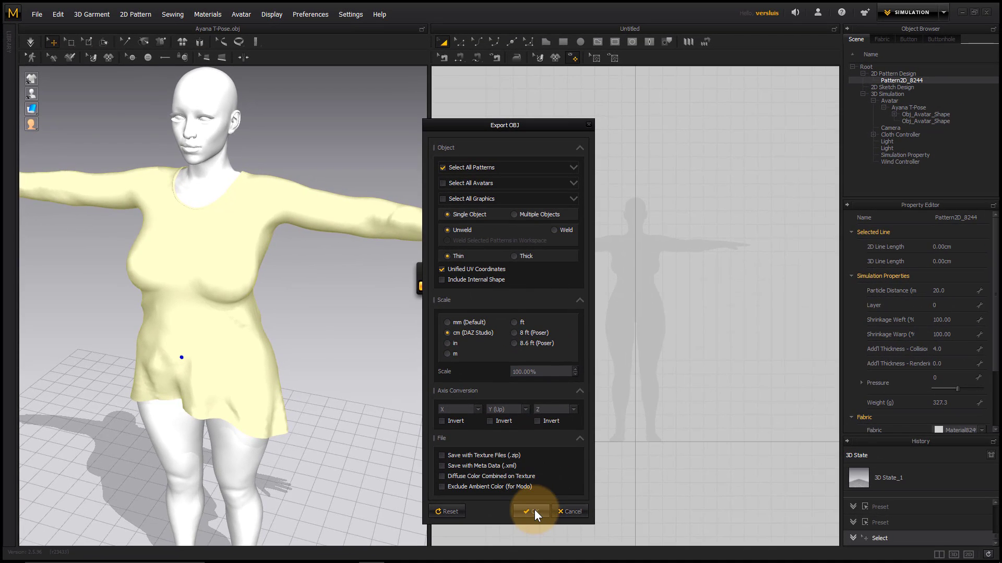
left_click(533, 510)
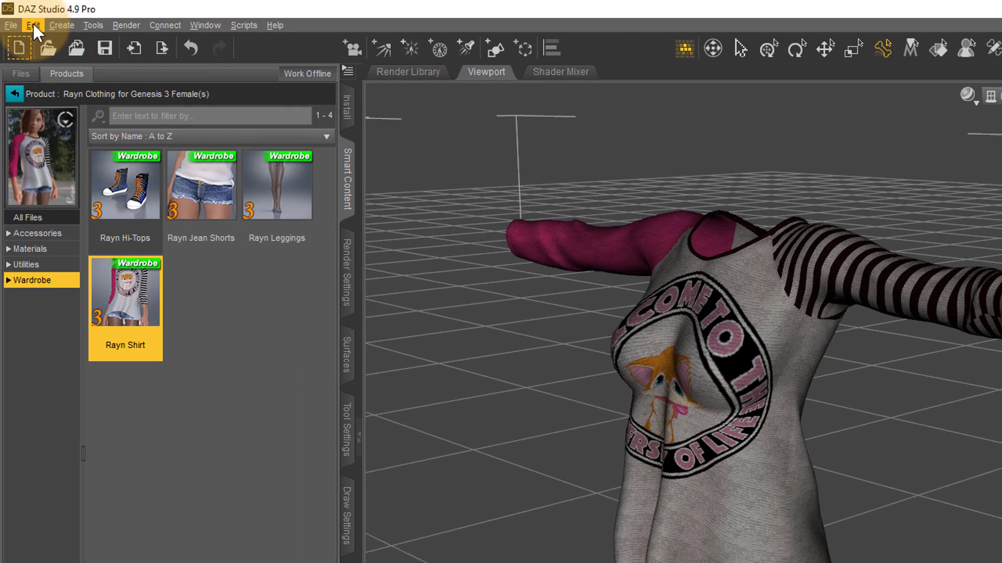
Switch to DAZ Studio and open Morph Loader Pro for the Rayn Shirt.
left_click(33, 24)
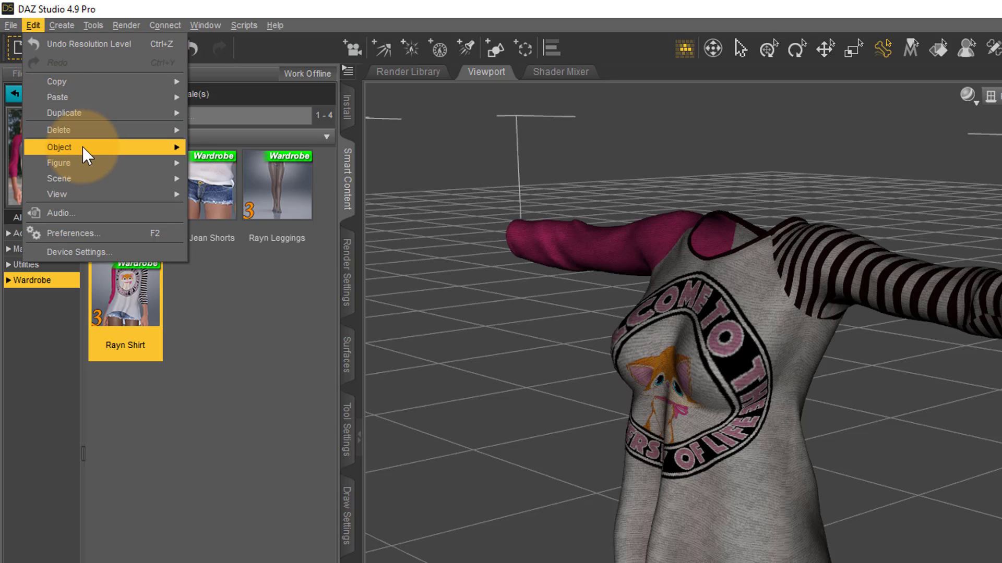
mouse_move(82, 146)
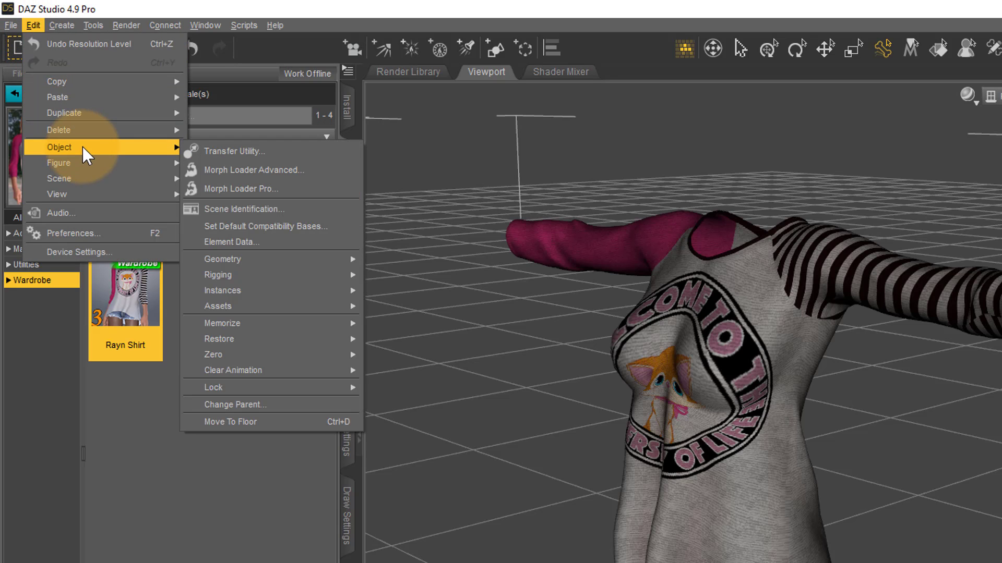
left_click(290, 188)
left_click_drag(718, 252, 982, 316)
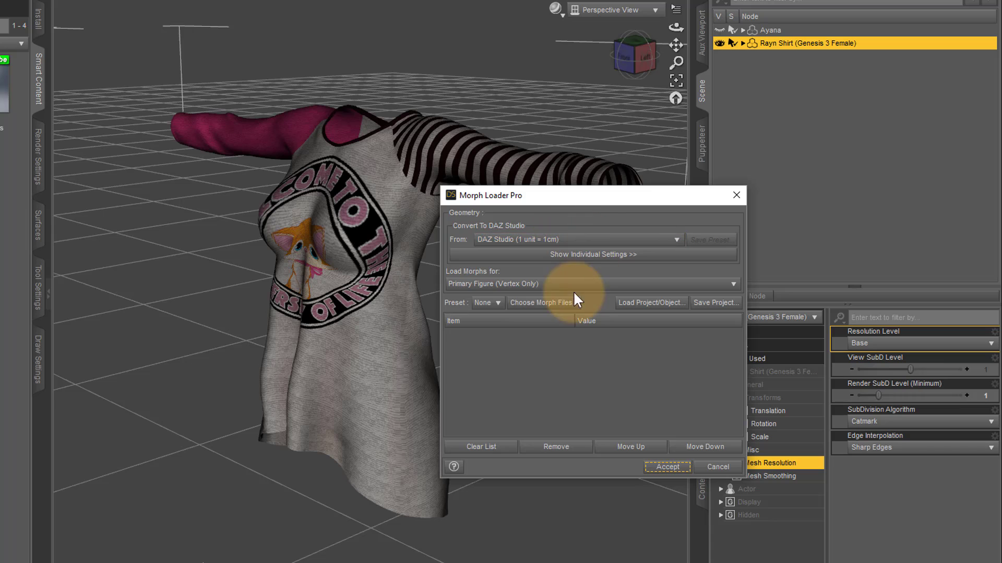
Load Shirt Fitted.obj from the Ayana Fit folder as a morph on the Rayn Shirt.
left_click(565, 311)
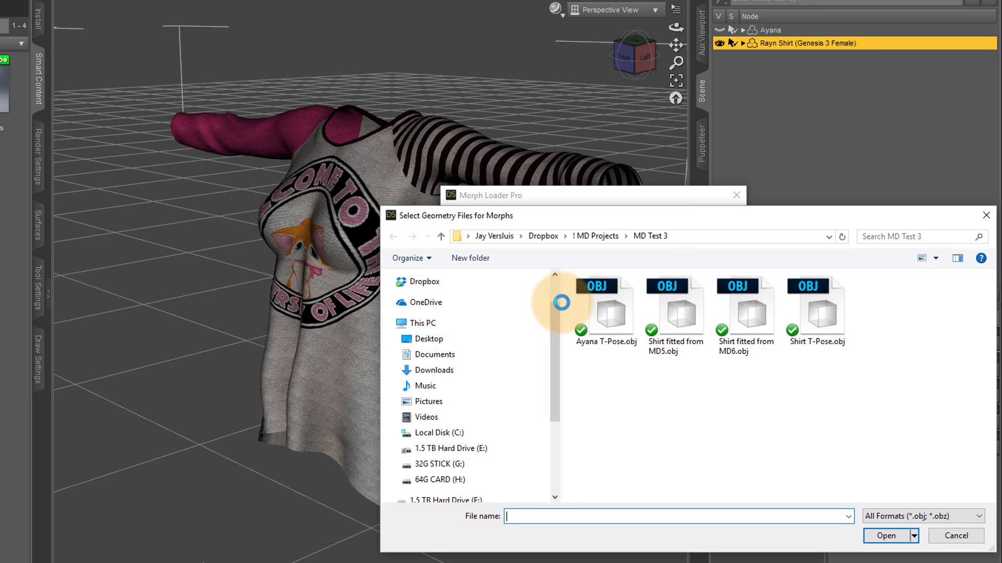
left_click(597, 236)
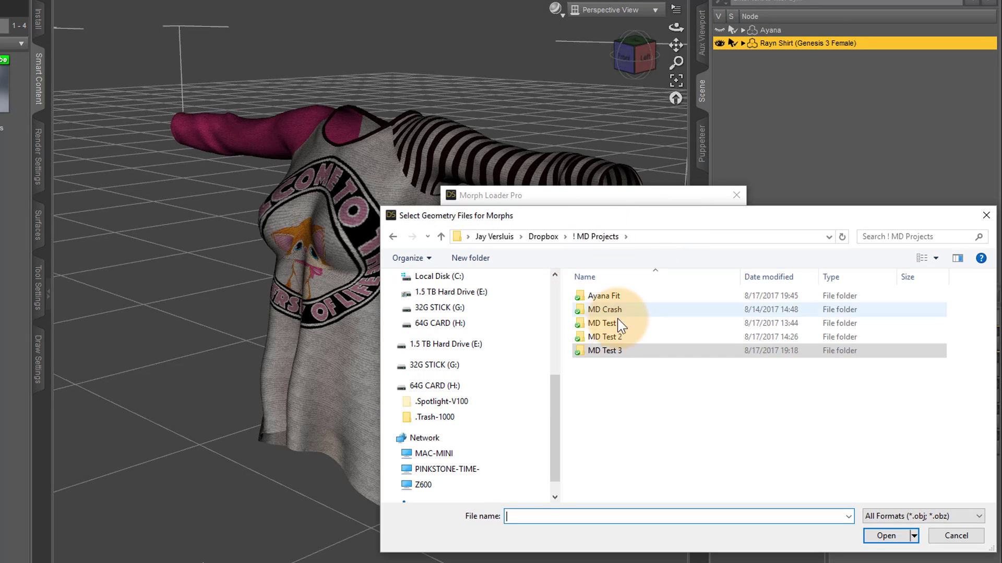
double_click(604, 290)
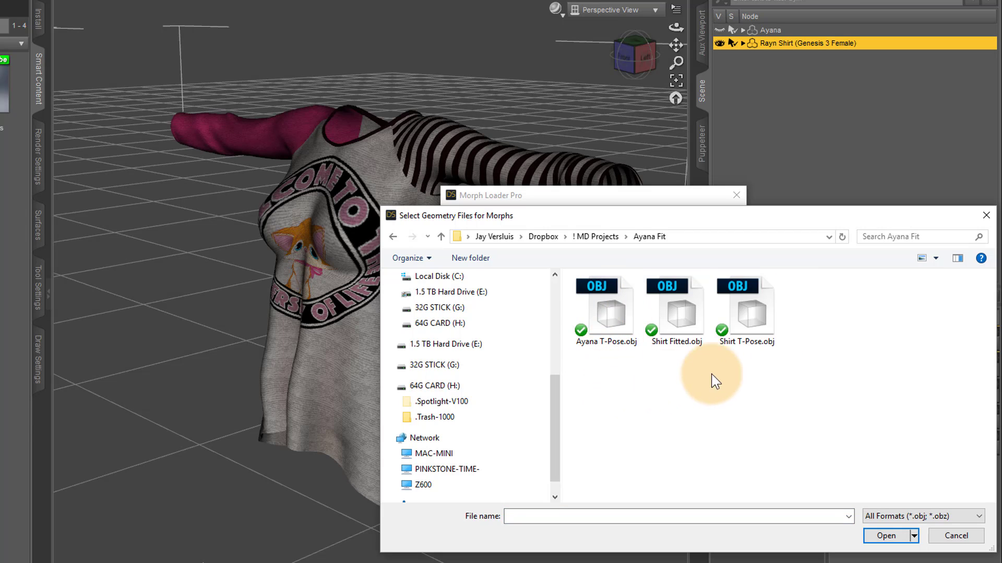
left_click(681, 317)
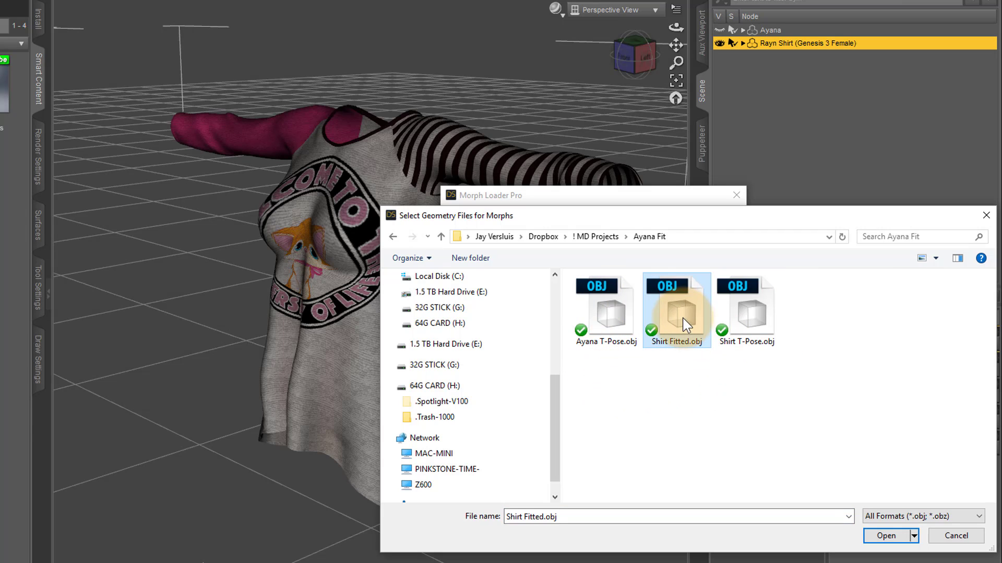
left_click(885, 536)
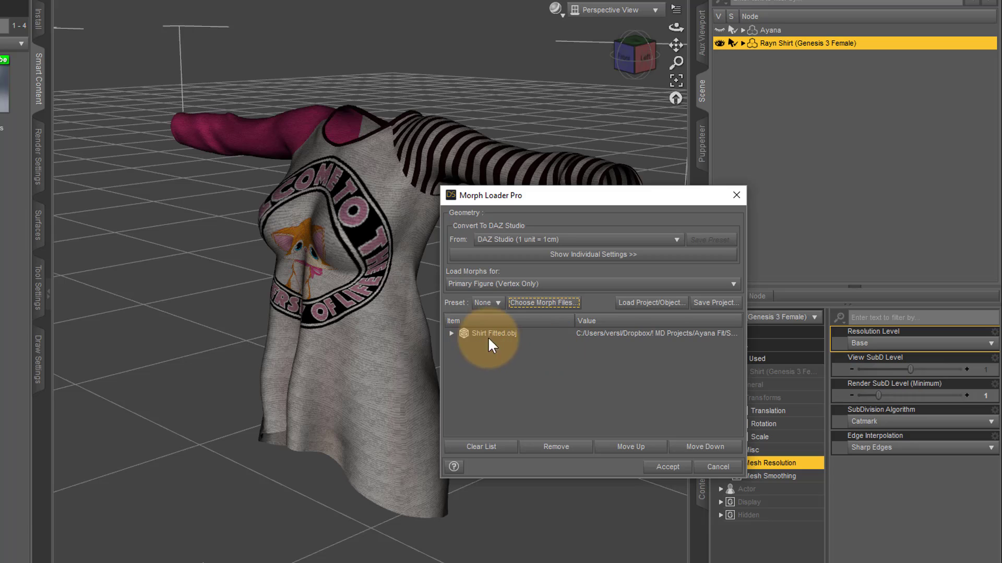
left_click(668, 467)
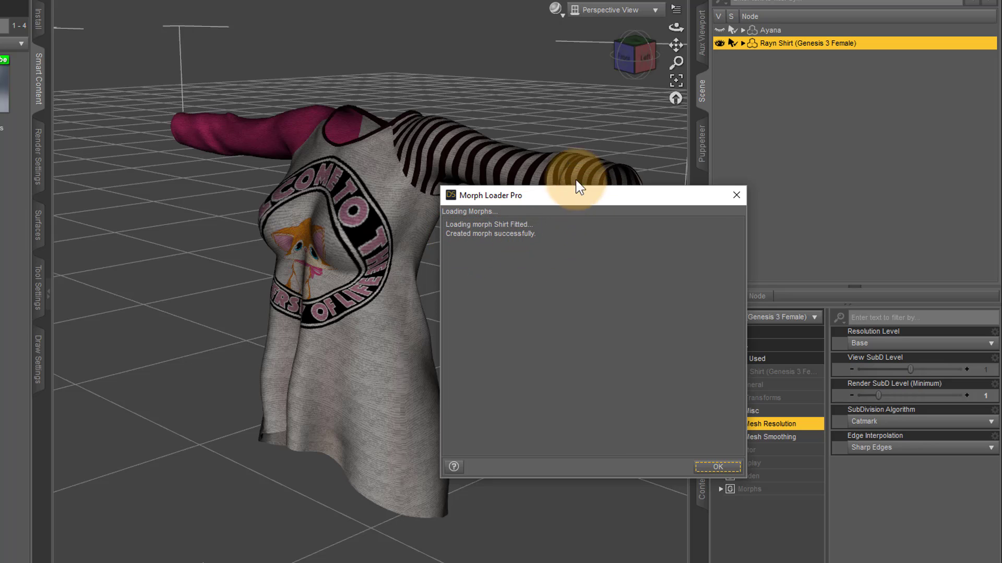
left_click_drag(578, 194, 556, 154)
left_click(690, 428)
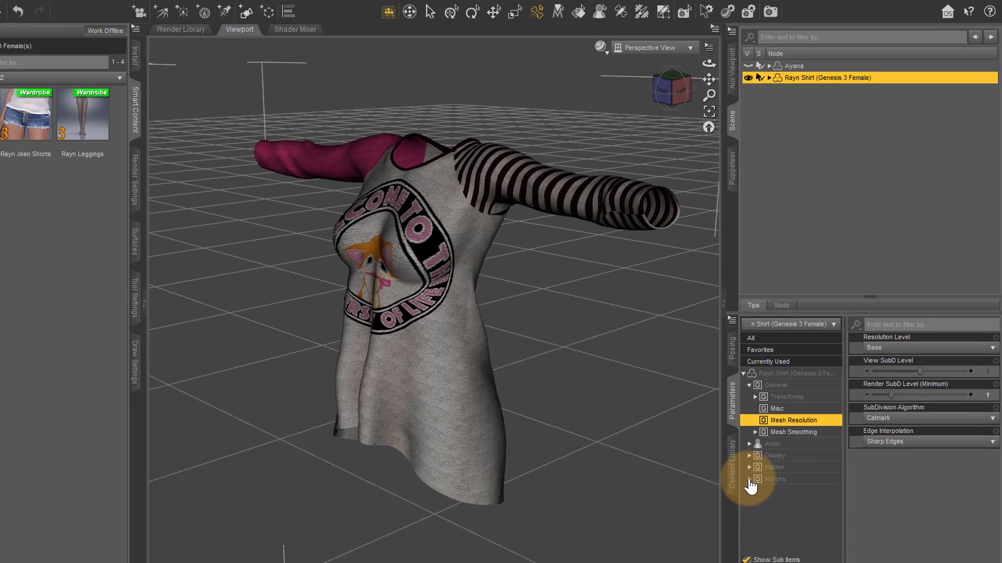
Find the Shirt Fitted morph among the shirt's Morph Loader parameters and dial it to about 28%.
left_click(777, 448)
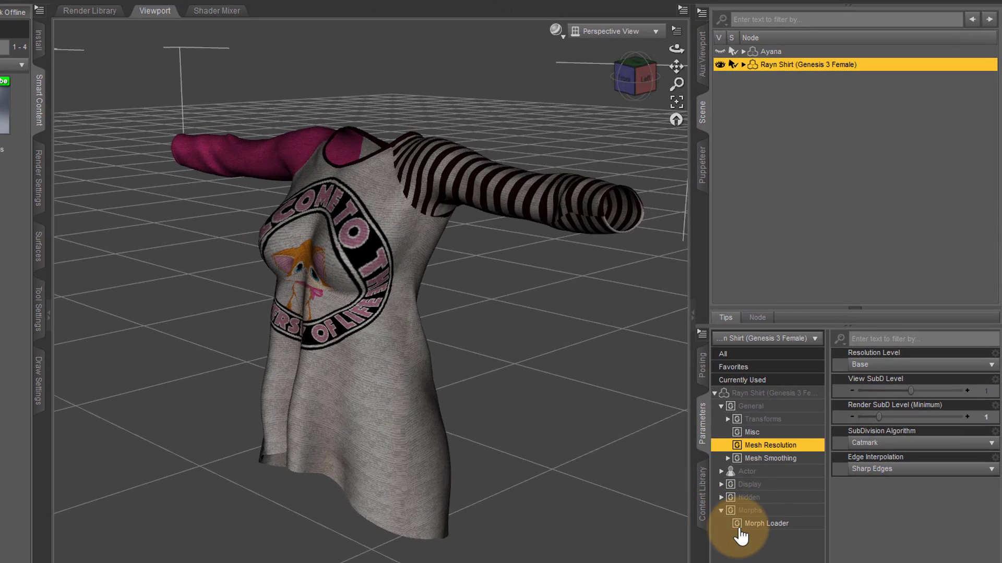
left_click(760, 523)
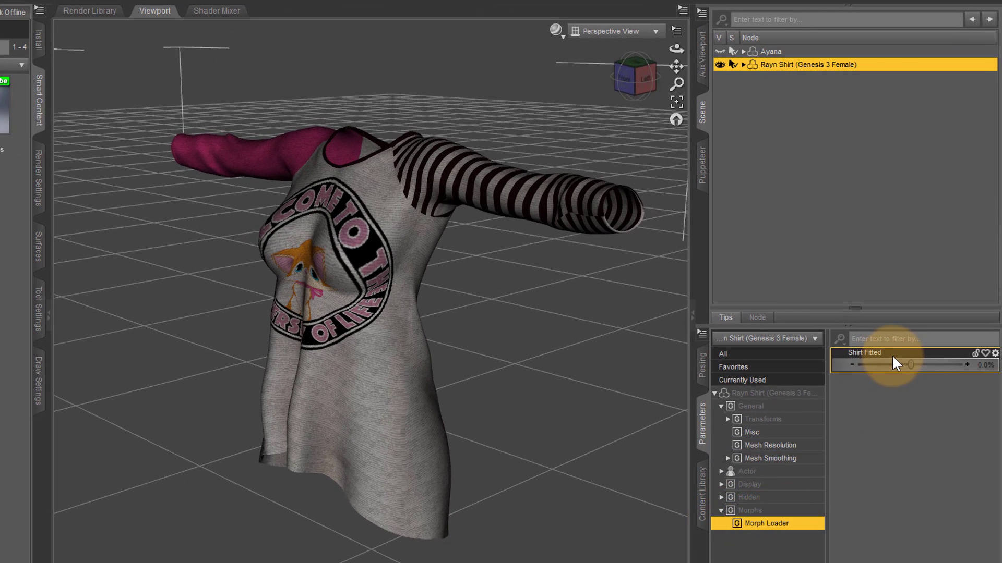
left_click_drag(913, 364, 981, 330)
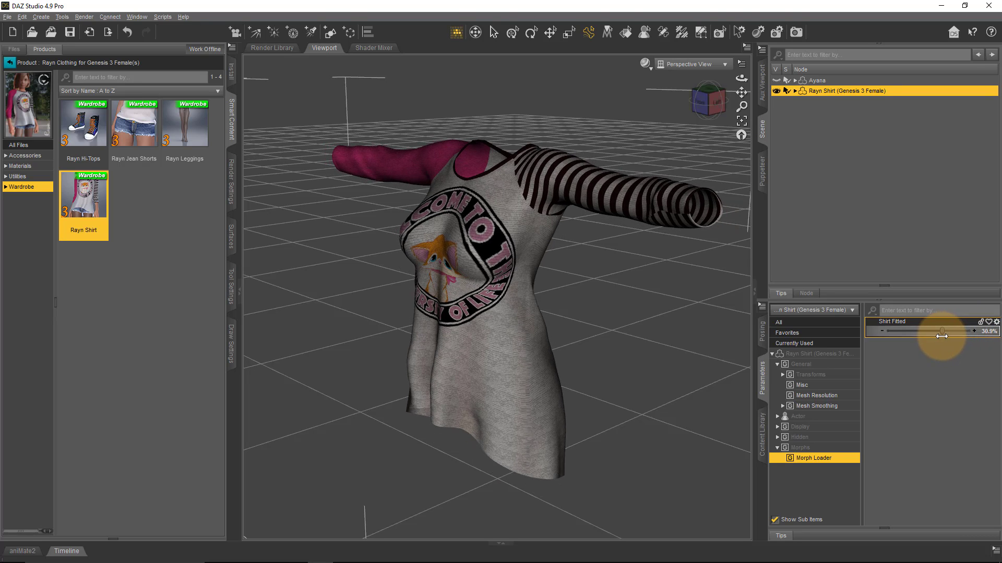
left_click(996, 322)
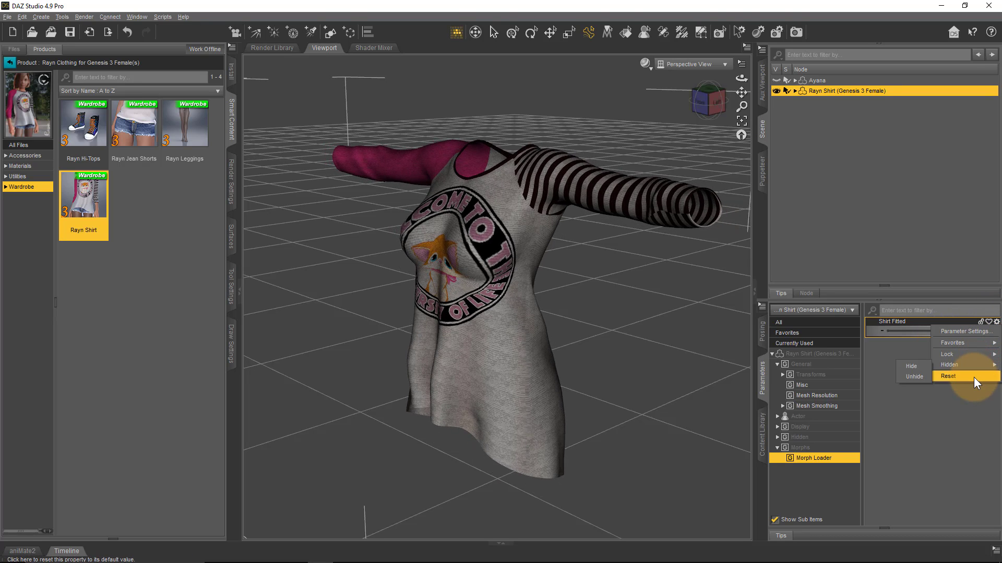
Make Ayana visible and fit the Rayn Shirt to Ayana without parenting it to the target.
left_click(776, 80)
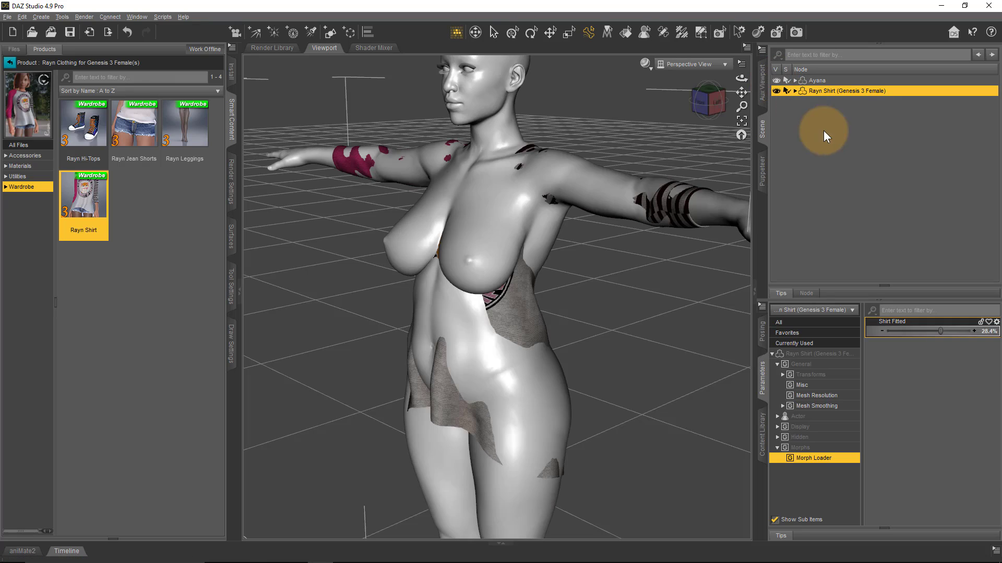
right_click(824, 92)
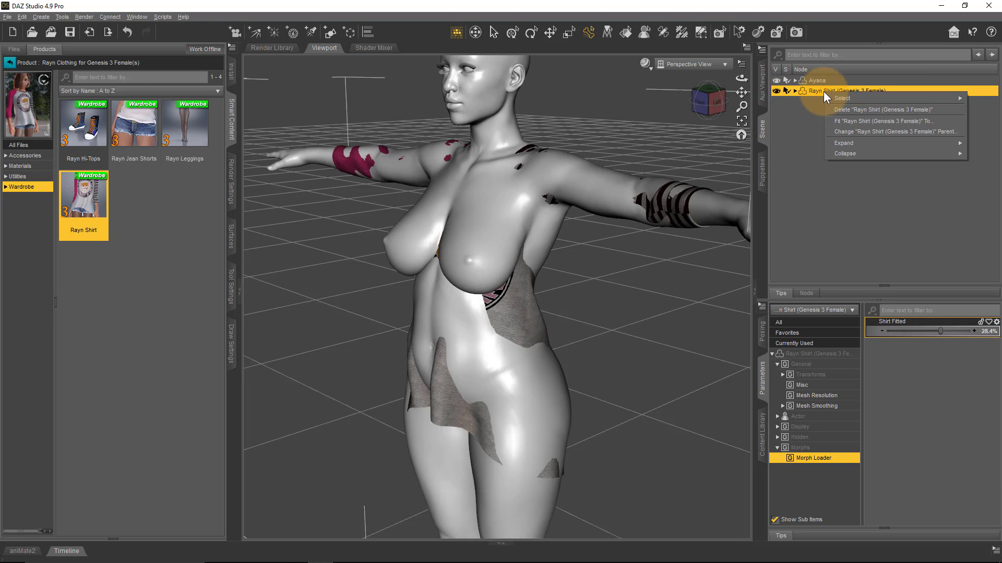
left_click(871, 121)
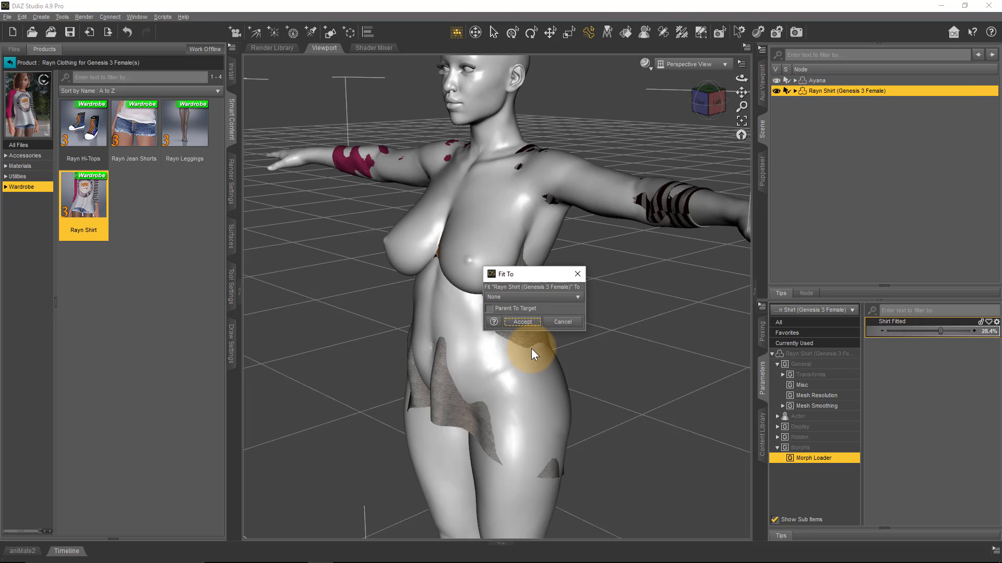
left_click(539, 297)
left_click(503, 309)
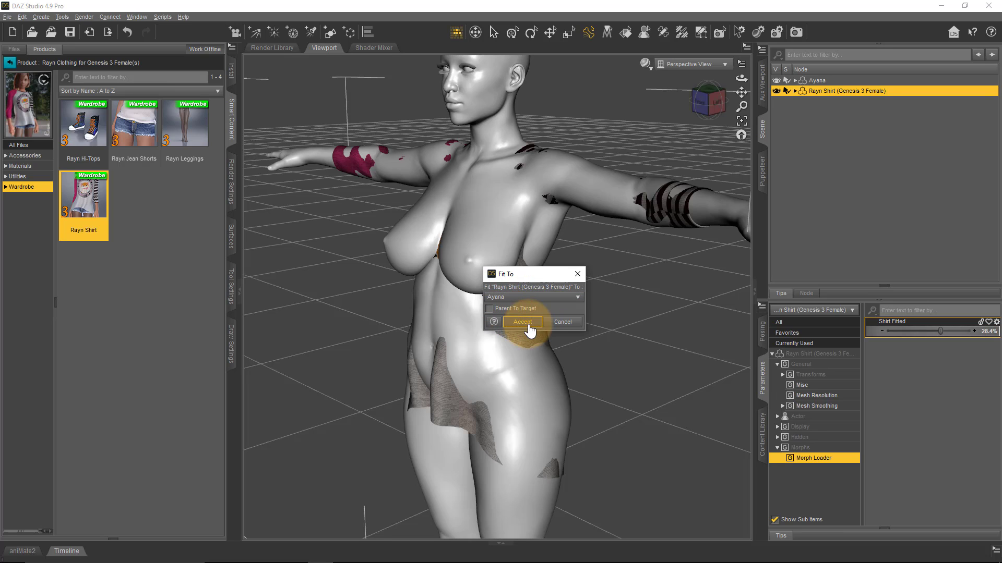
left_click(526, 322)
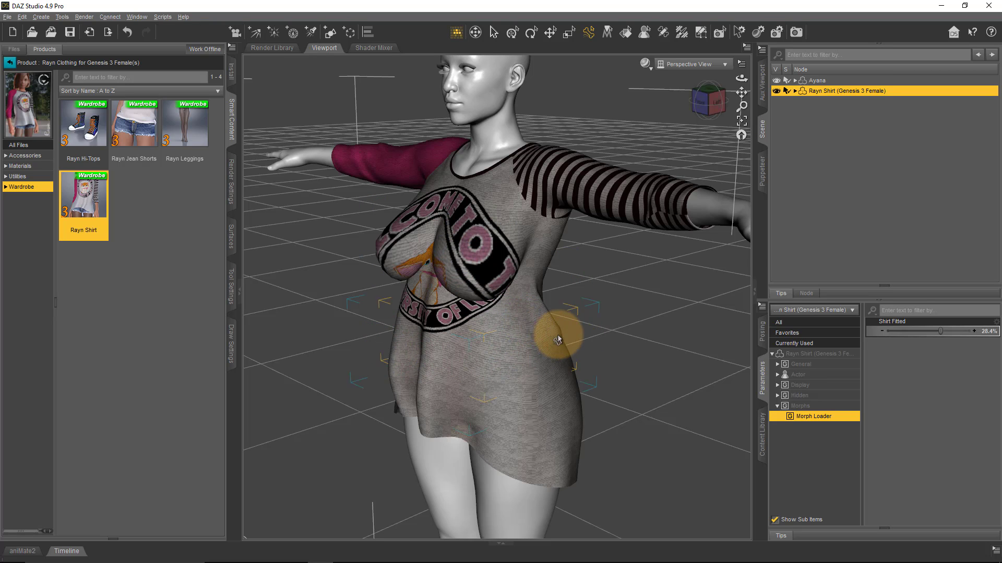
mouse_move(560, 337)
middle_mouse_down()
mouse_move(495, 275)
mouse_move(570, 344)
middle_mouse_up()
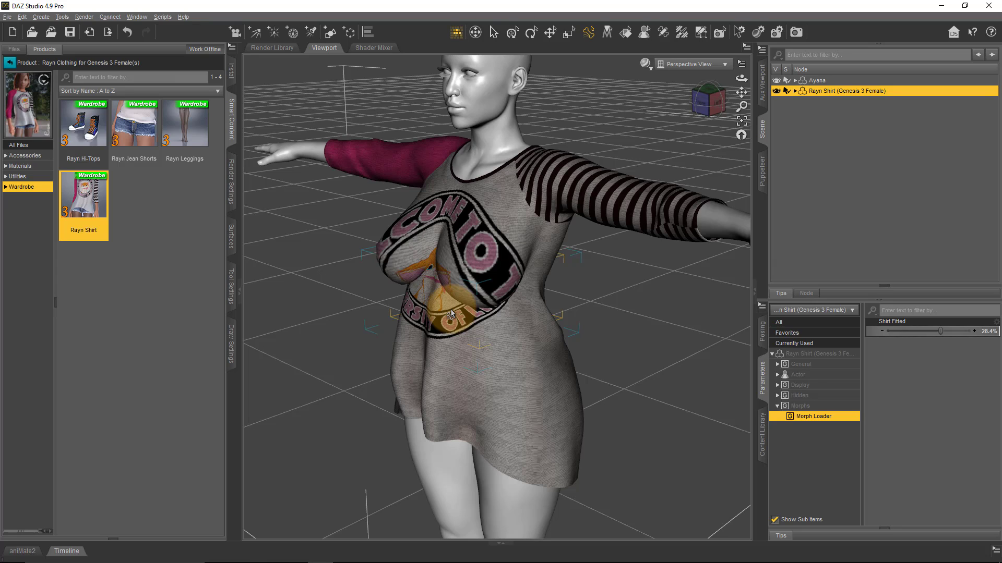
Unfit the Rayn Shirt from Ayana by setting its Fit To target to None.
right_click(832, 91)
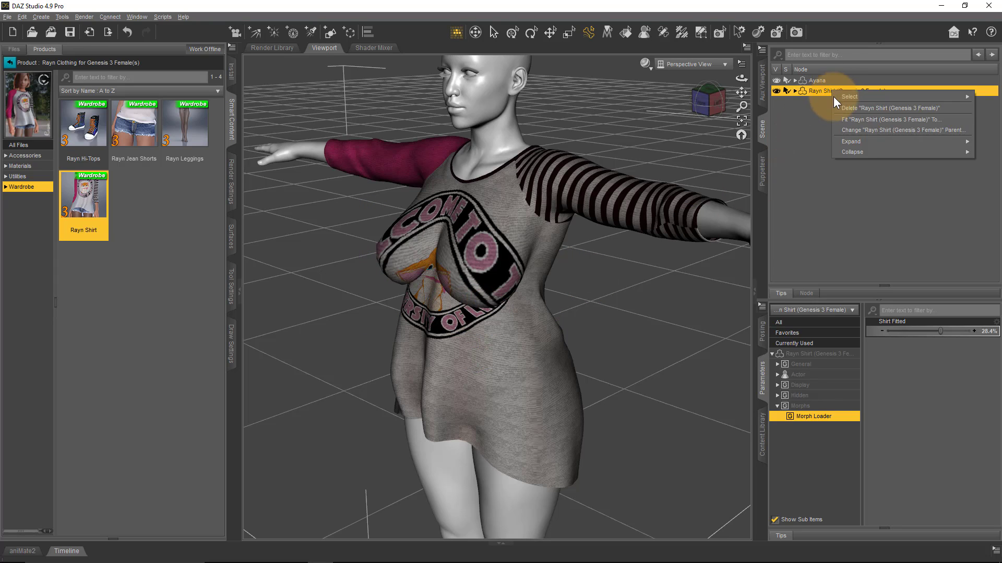
left_click(860, 120)
left_click(543, 298)
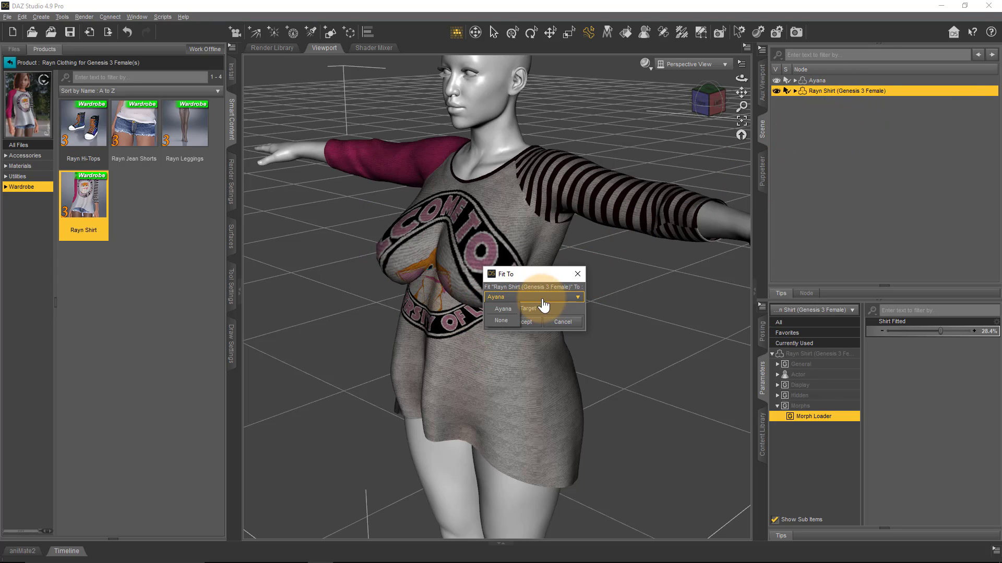
left_click(522, 323)
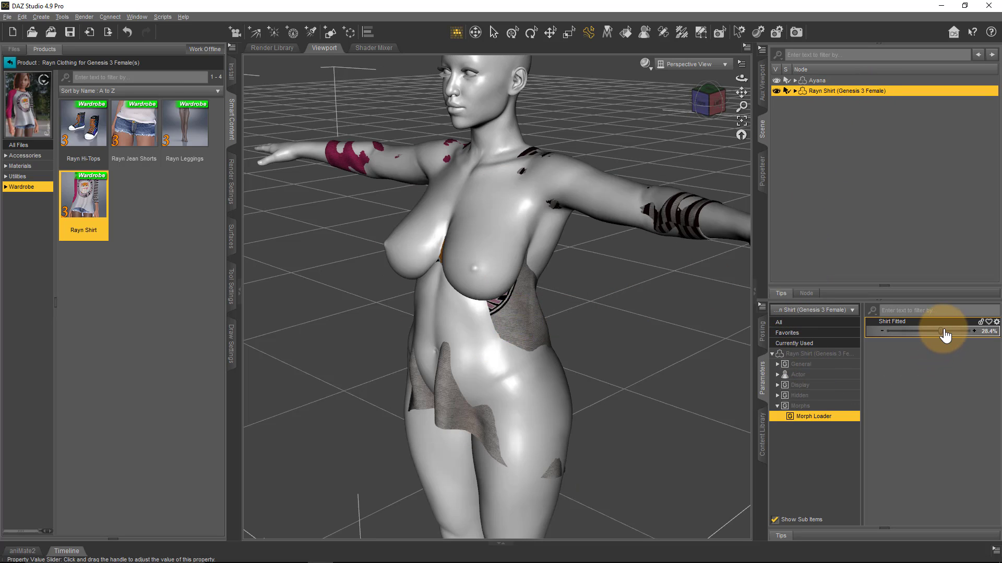
Dial the Rayn Shirt's Shirt Fitted morph up to 100% and inspect the unfitted shirt from the side.
left_click_drag(945, 330, 984, 332)
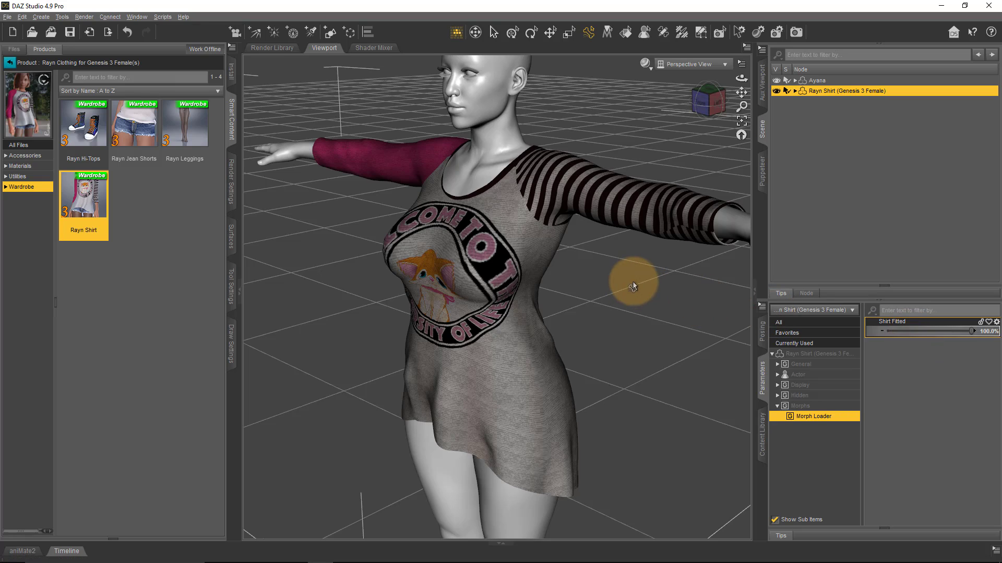
left_click_drag(477, 277, 633, 273)
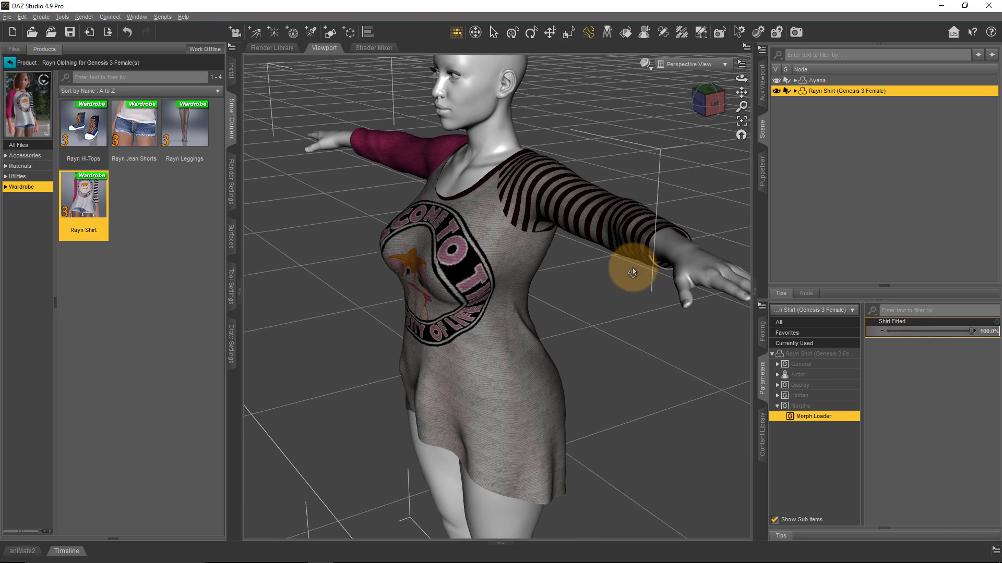
middle_click_drag(632, 268, 633, 265)
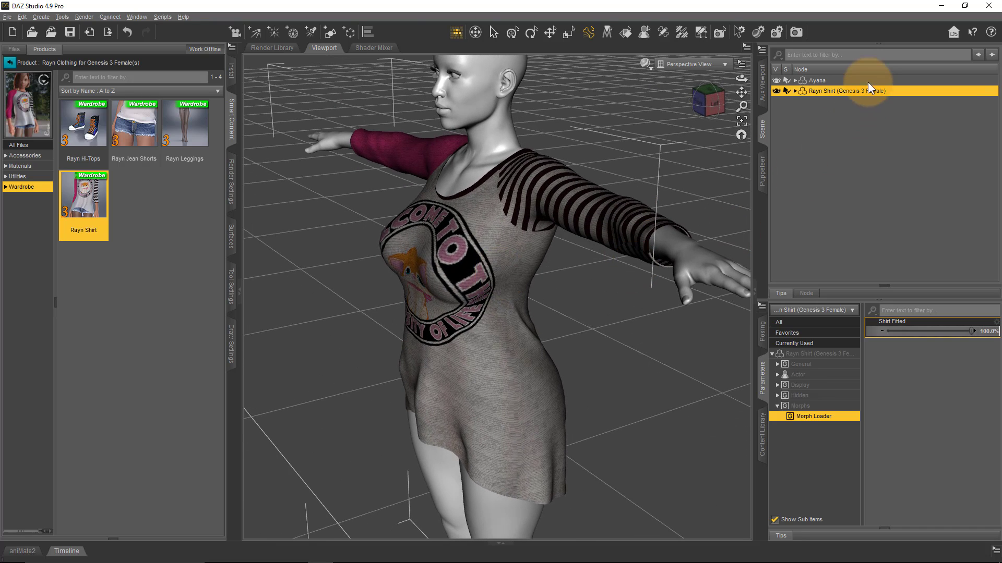
Select Ayana and open the Olympia 6 poses by searching the Poses products for "oly".
left_click(816, 80)
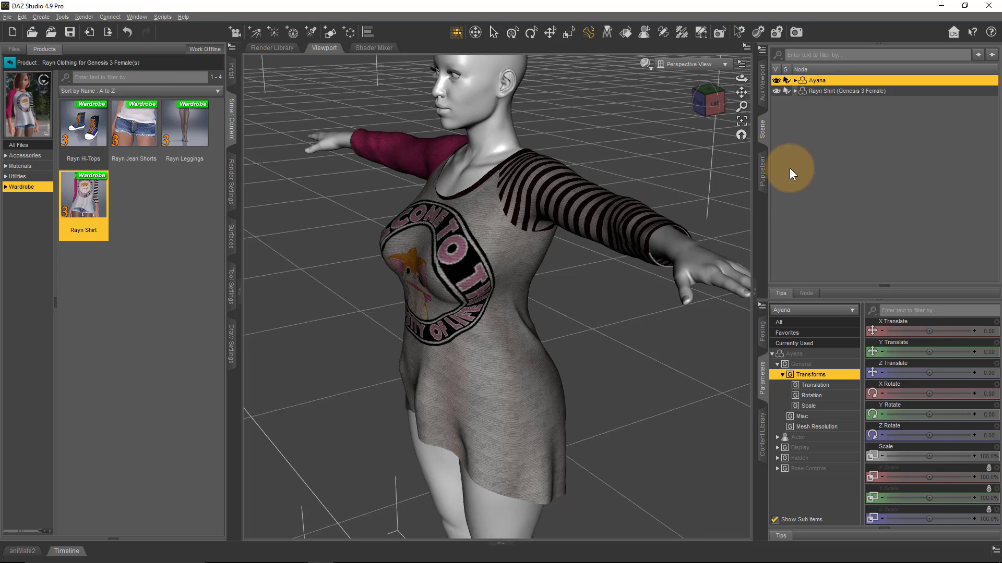
left_click(9, 62)
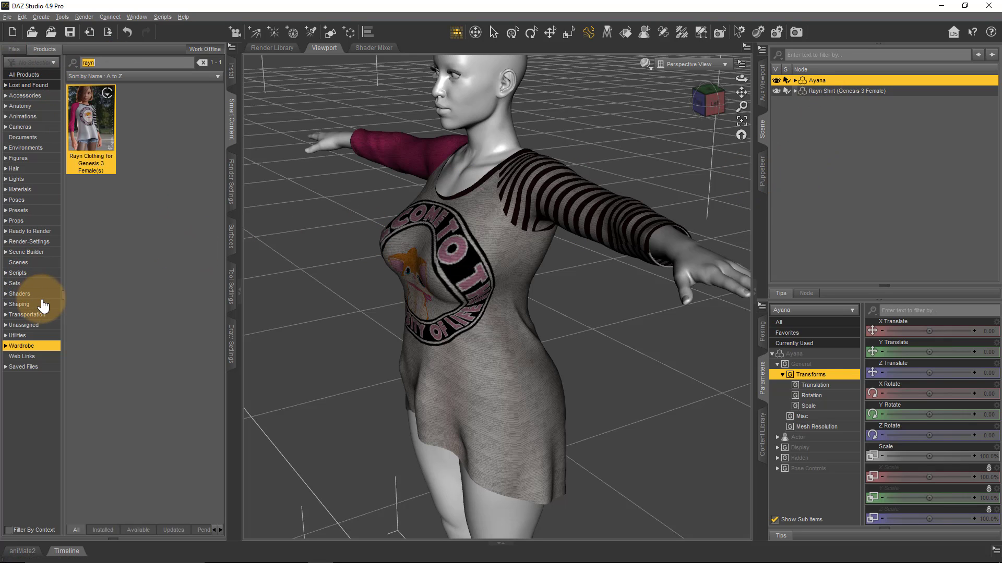
left_click(29, 200)
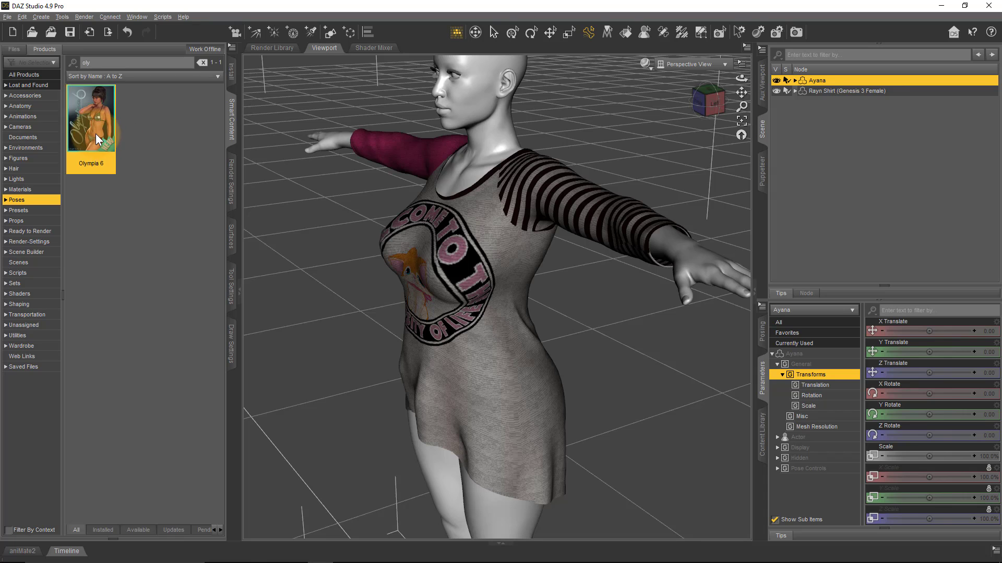
double_click(96, 134)
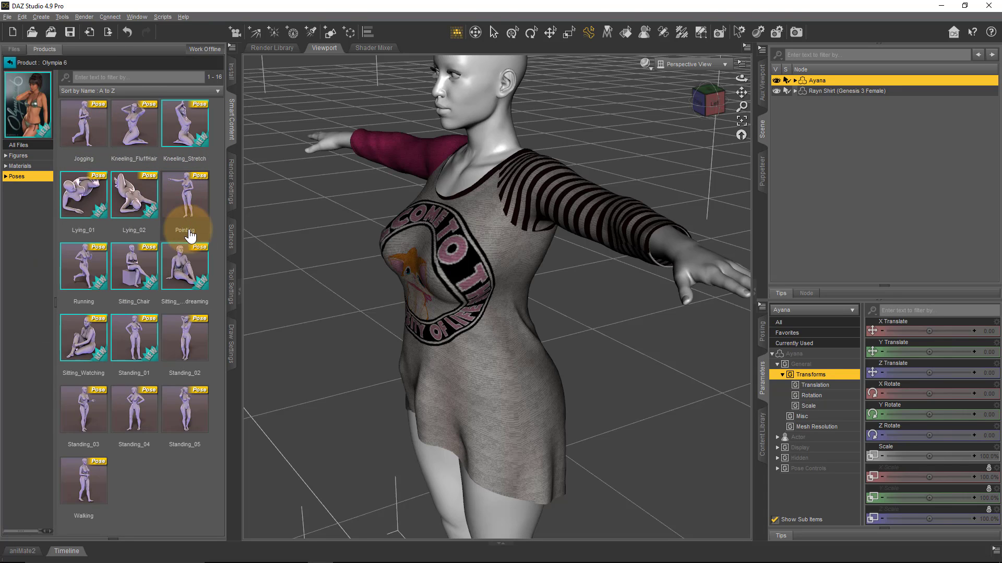
Try the Pointing pose on Ayana while the shirt is unfitted, and undo it.
double_click(194, 202)
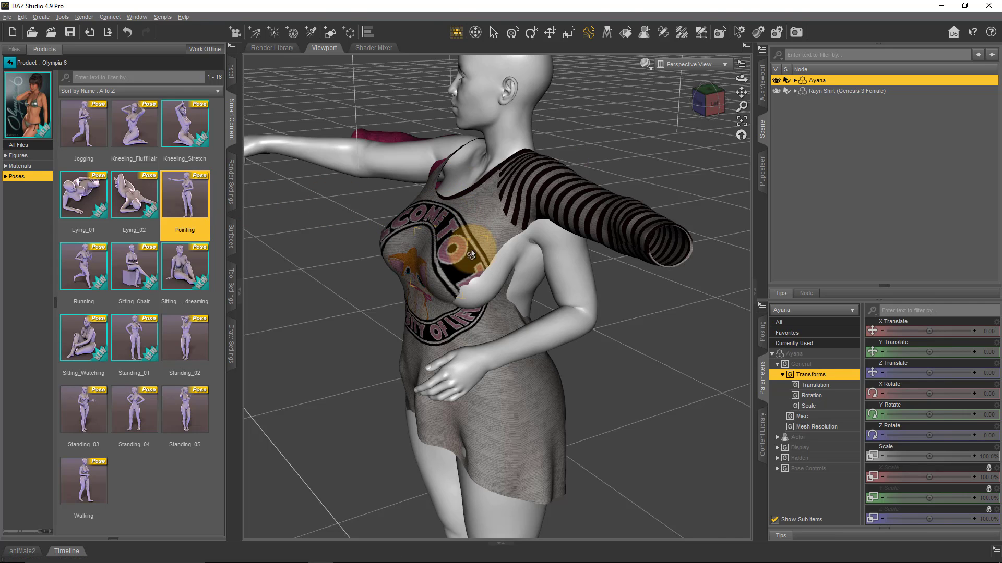
scroll(471, 250, "down", 3)
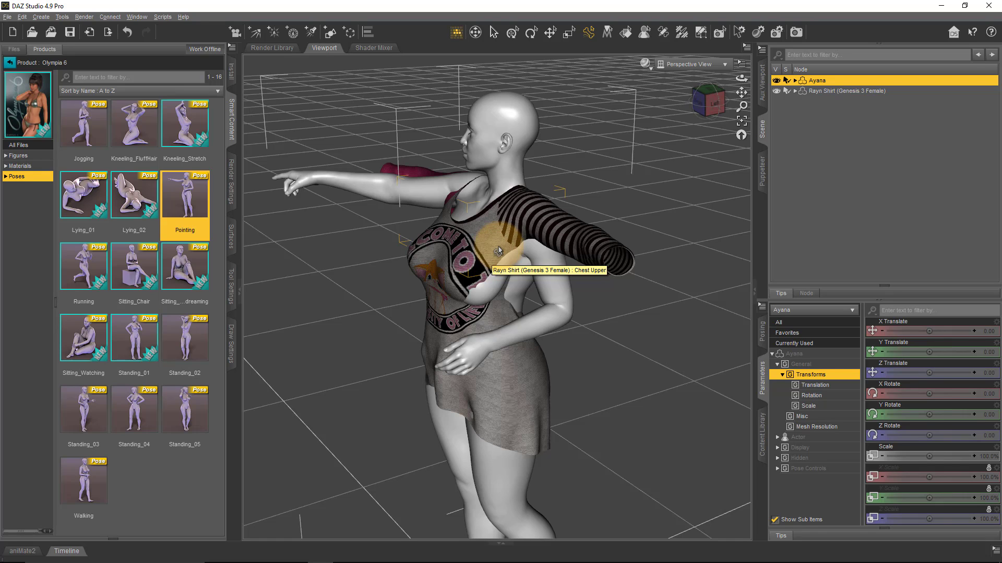
key("ctrl+z")
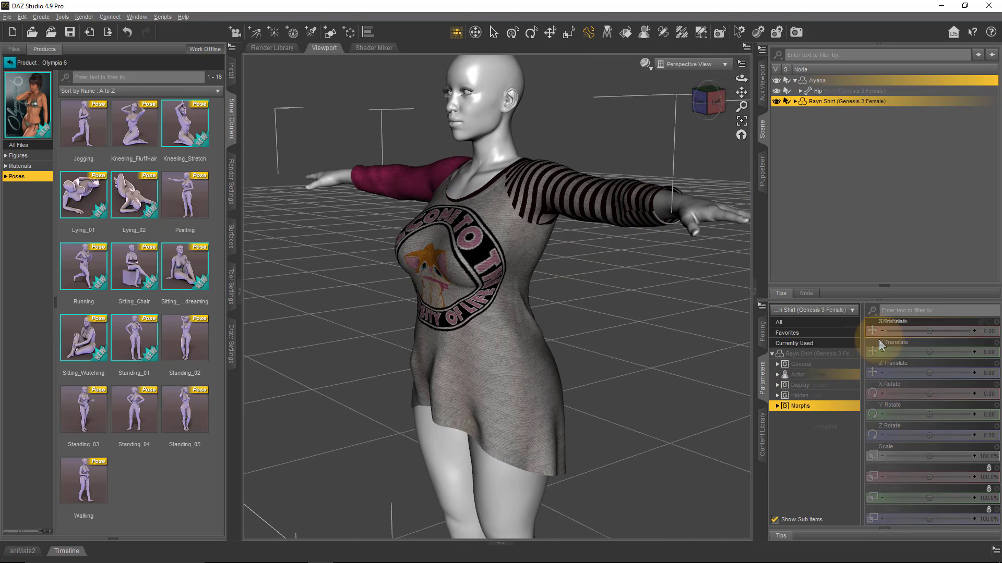
Reset the Rayn Shirt's Shirt Fitted morph and fit the shirt to Ayana again.
left_click(996, 323)
left_click(963, 375)
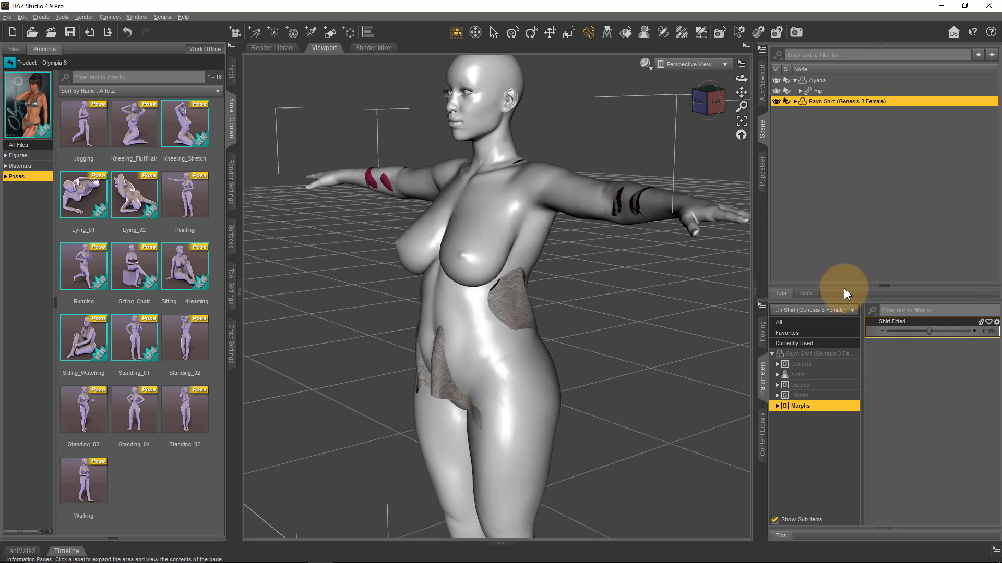
right_click(827, 102)
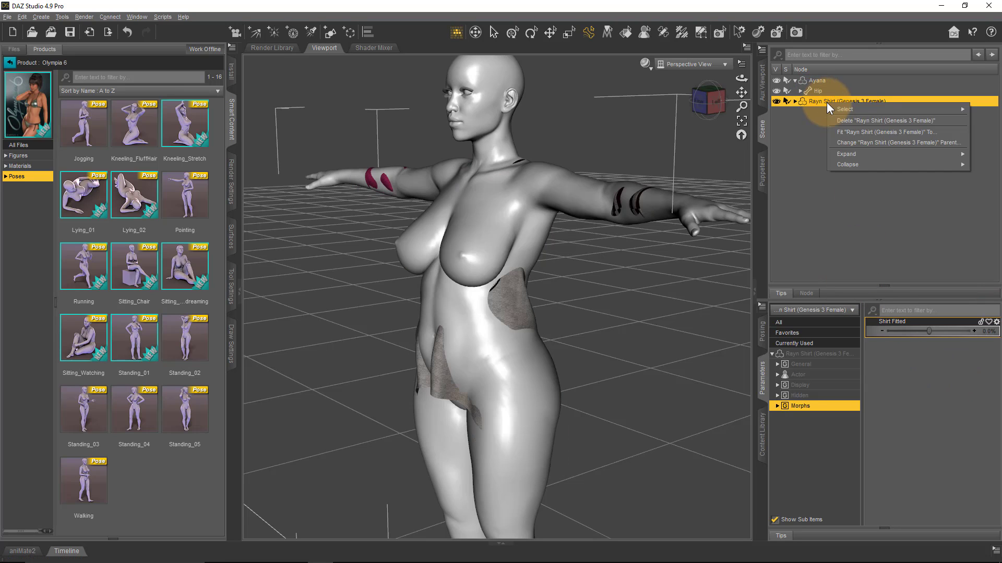
left_click(860, 135)
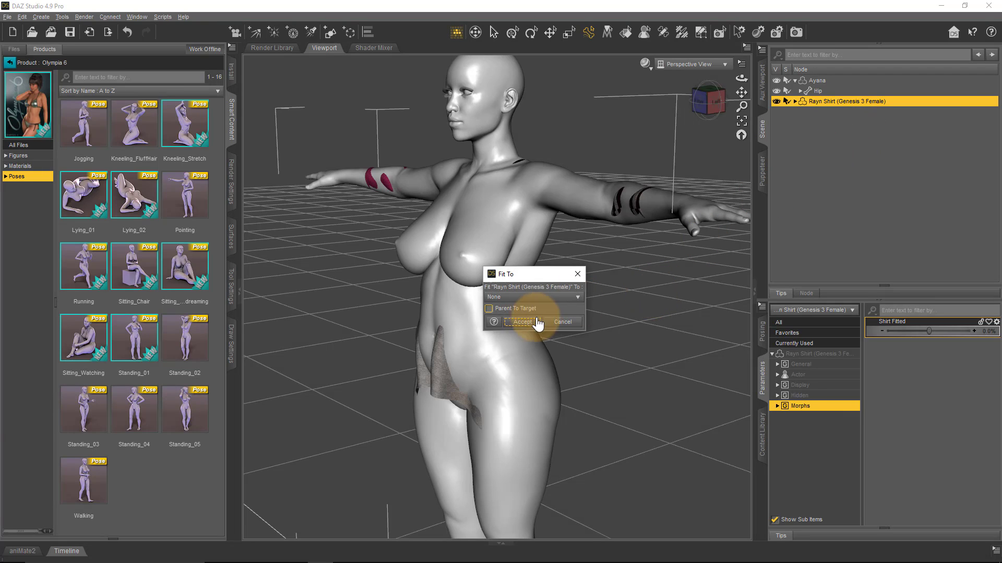
left_click(508, 312)
left_click(525, 324)
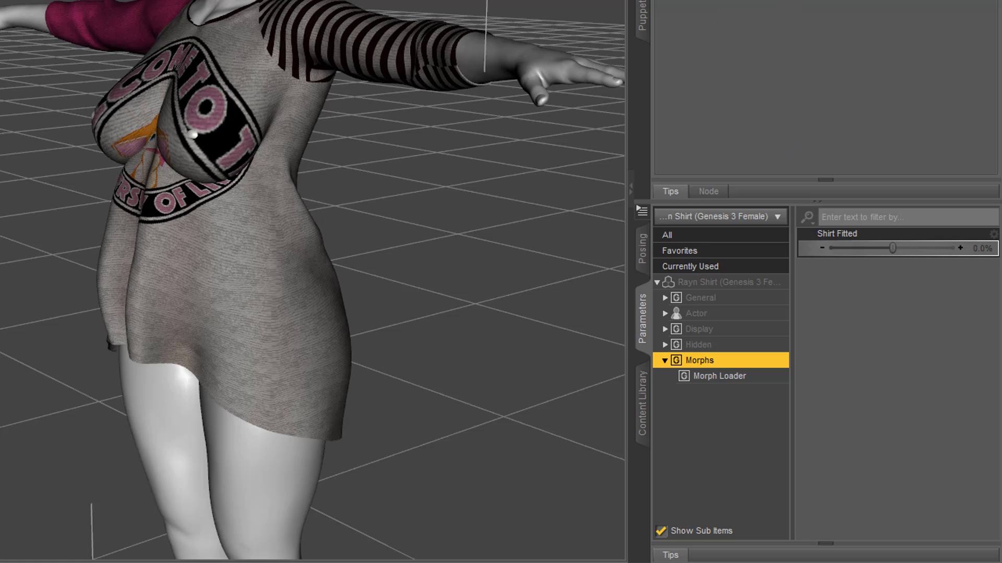
List only the Rayn Shirt's currently used parameters.
left_click(641, 212)
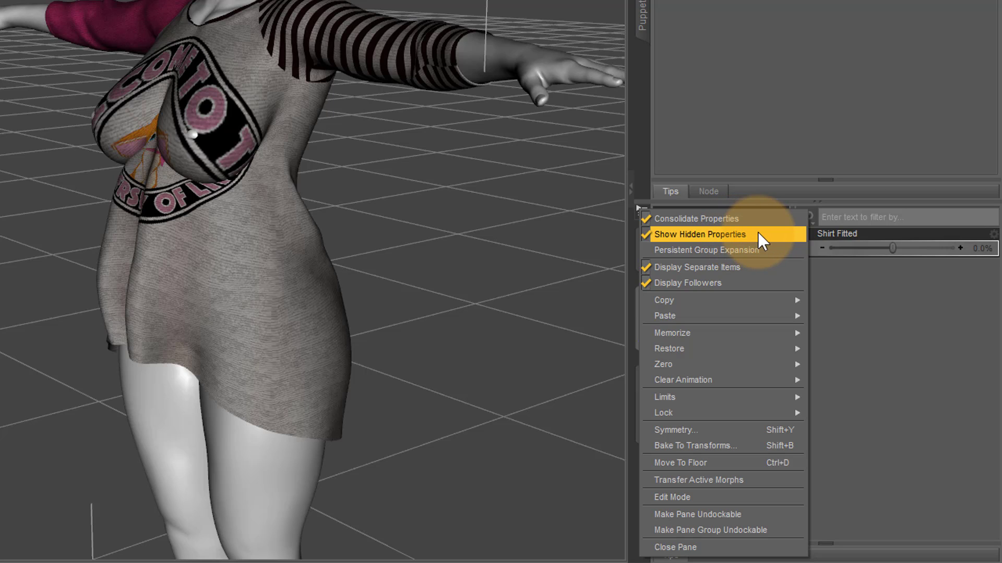
left_click(825, 300)
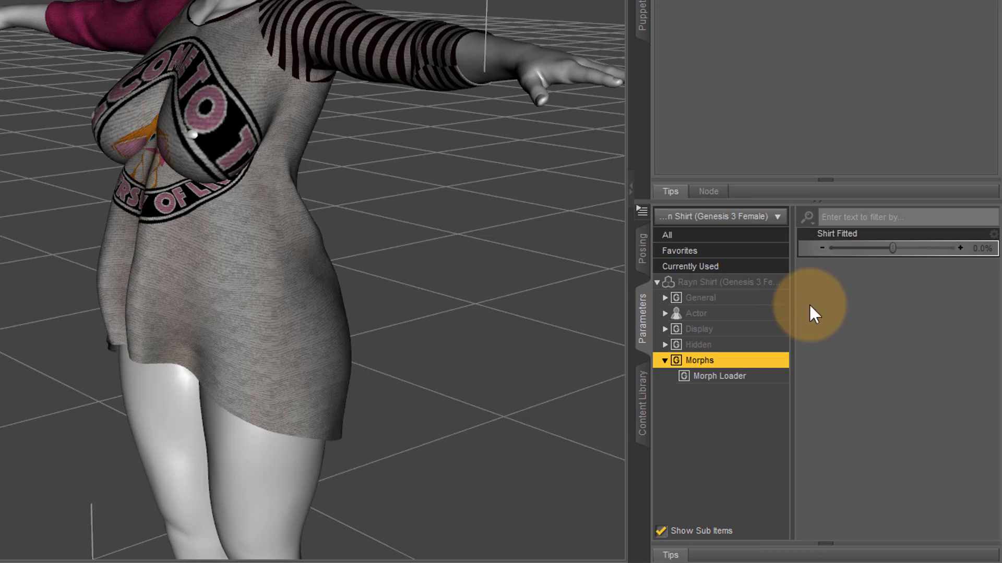
left_click(726, 268)
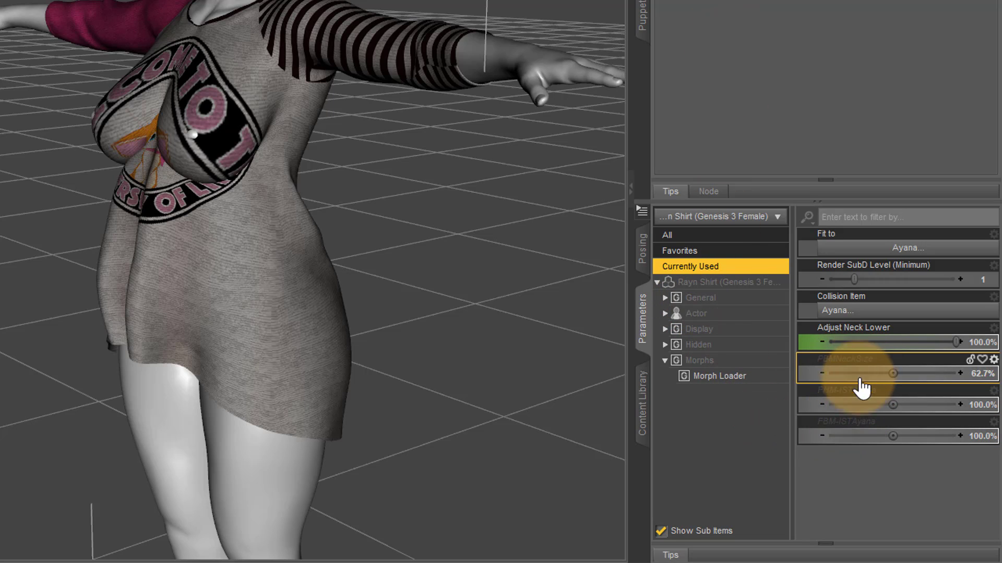
Turn Show Hidden Properties off and on again for the shirt's parameters.
left_click(643, 210)
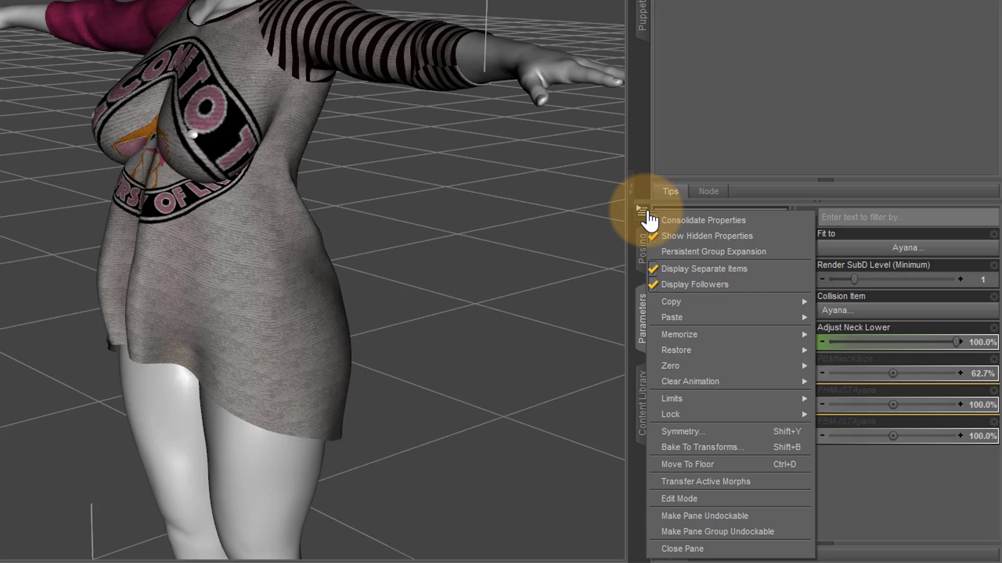
left_click(729, 234)
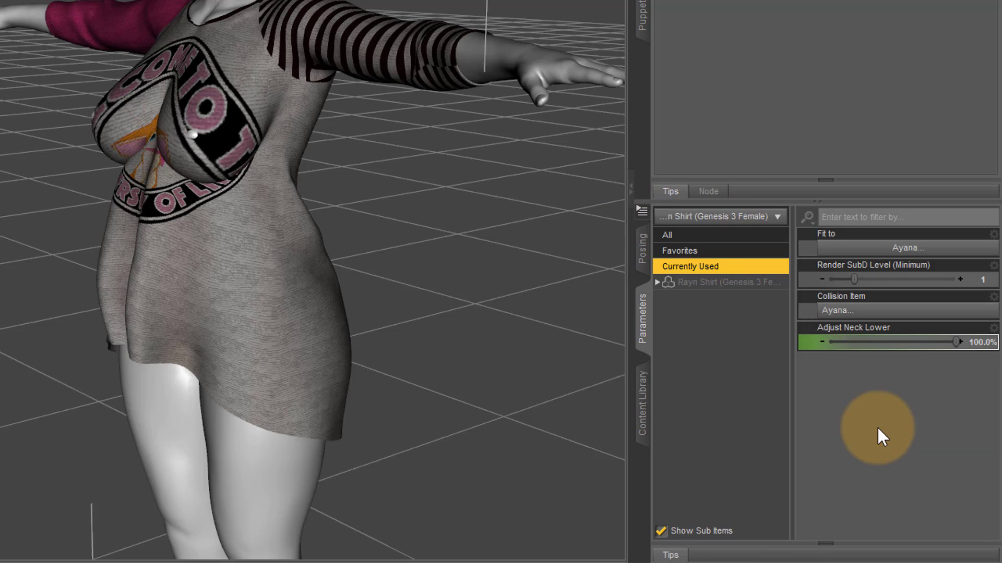
left_click(642, 210)
left_click(715, 238)
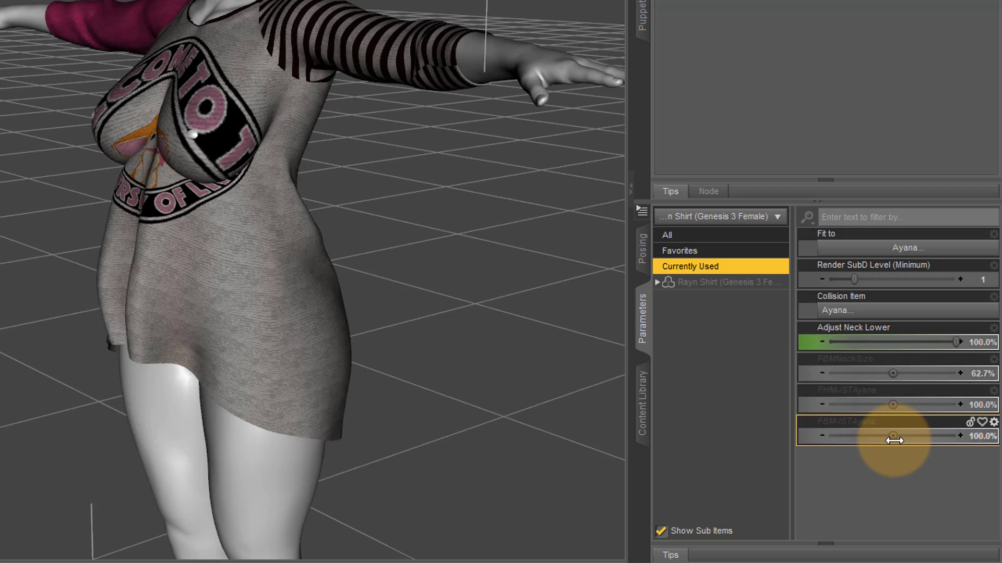
Try dialing the shirt's hidden FBM-ISTAyana morph down to about 98%, and reset it.
left_click_drag(893, 437, 247, 166)
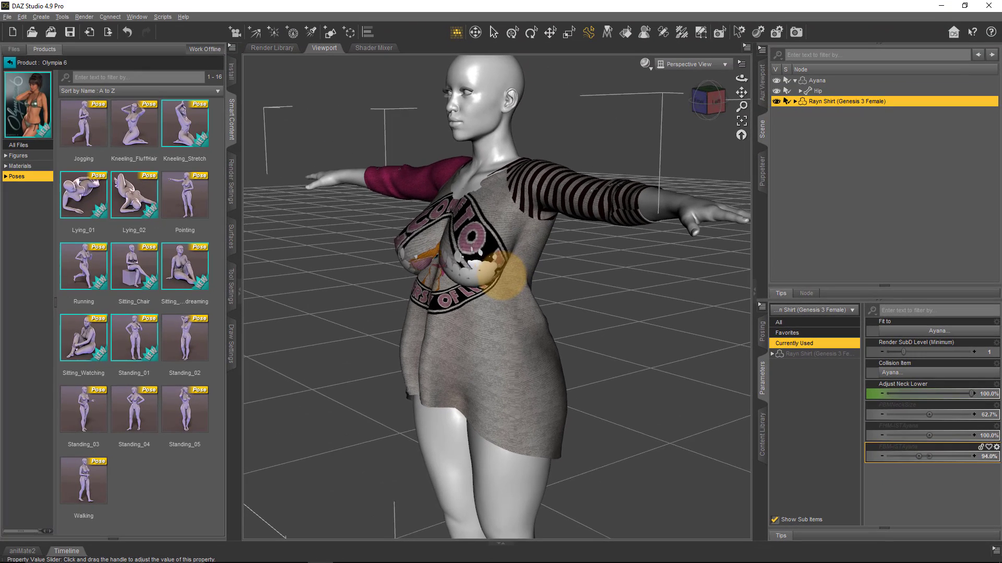
left_click_drag(498, 274, 500, 275)
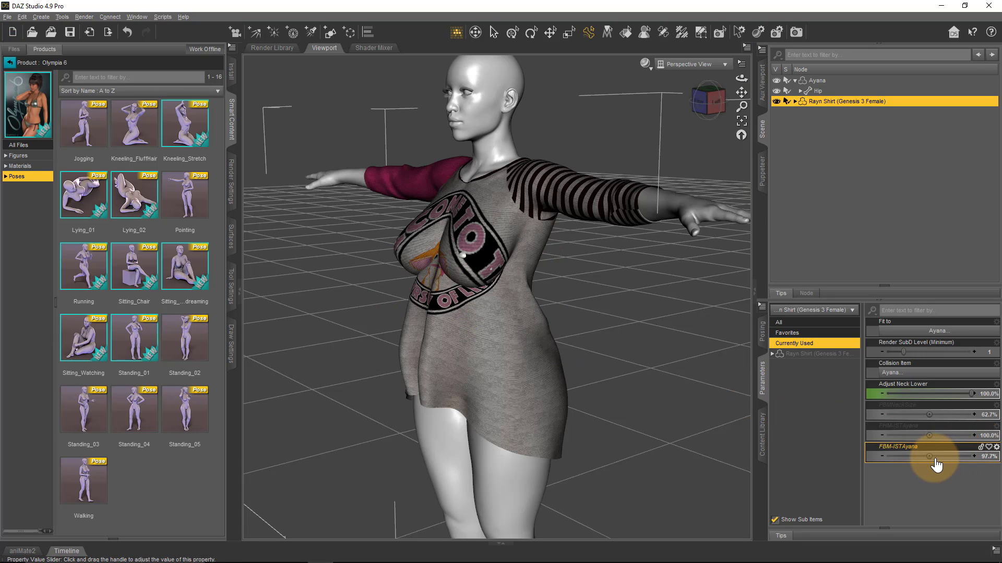
left_click(996, 448)
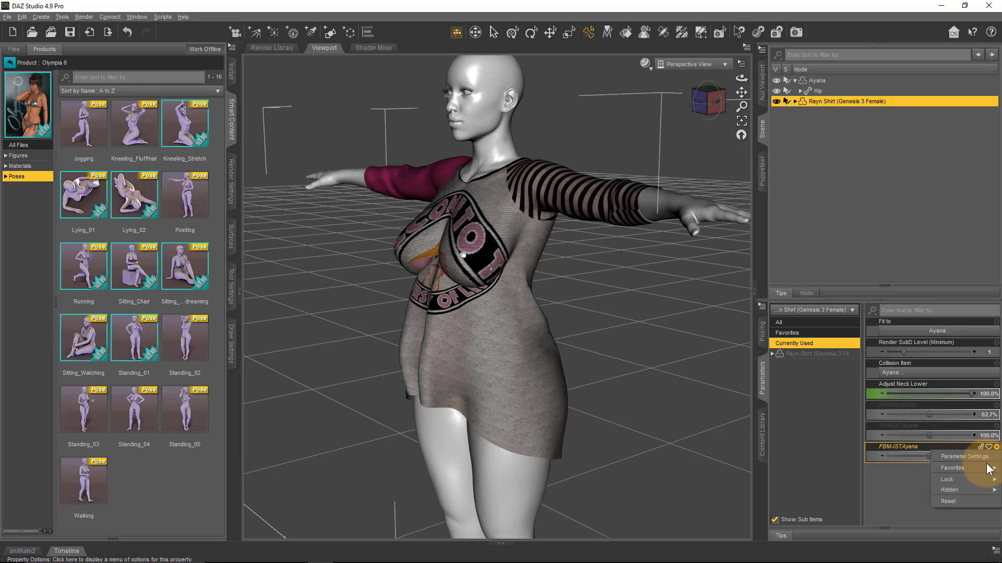
left_click(968, 502)
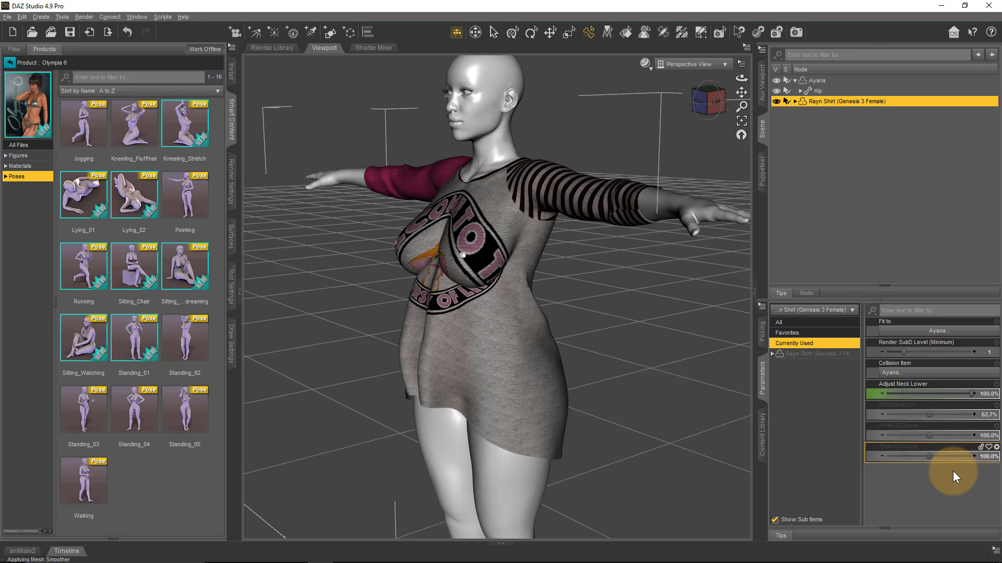
Set the shirt's hidden FBM-ISTAyana morph to 0%.
double_click(984, 455)
type("0")
key("Return")
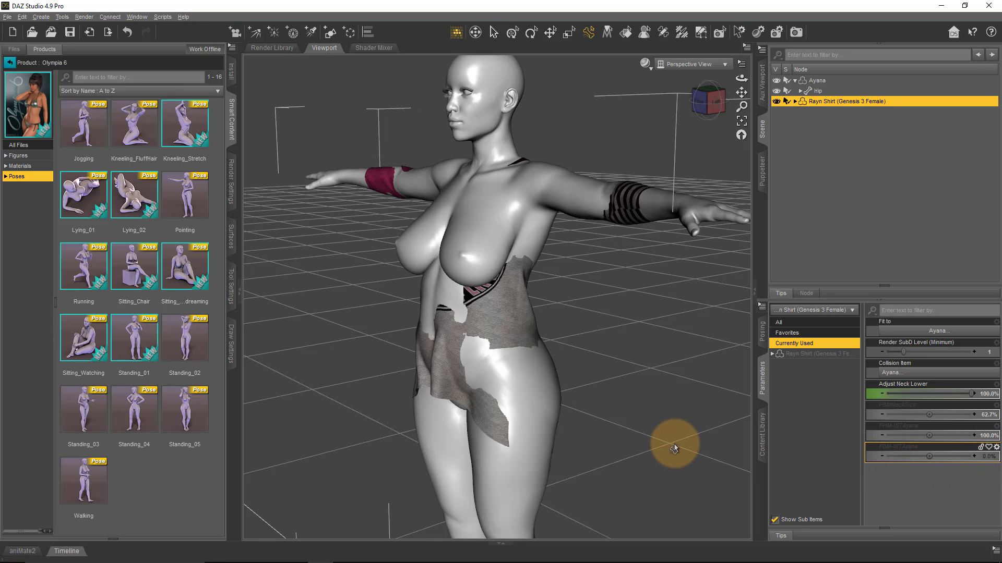
Find Shirt Fitted among the Rayn Shirt's morphs and dial it to 100%.
left_click(803, 354)
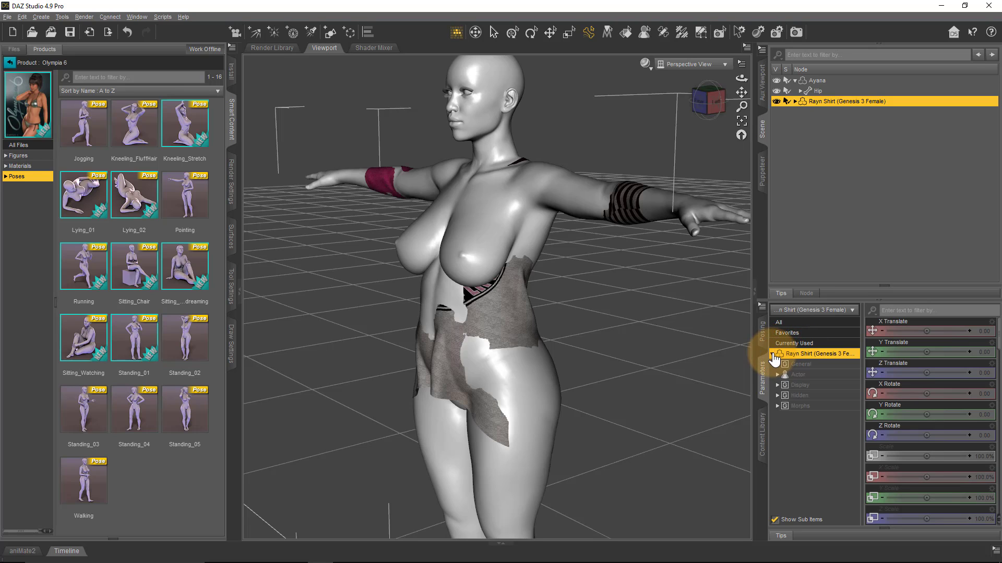
left_click(806, 408)
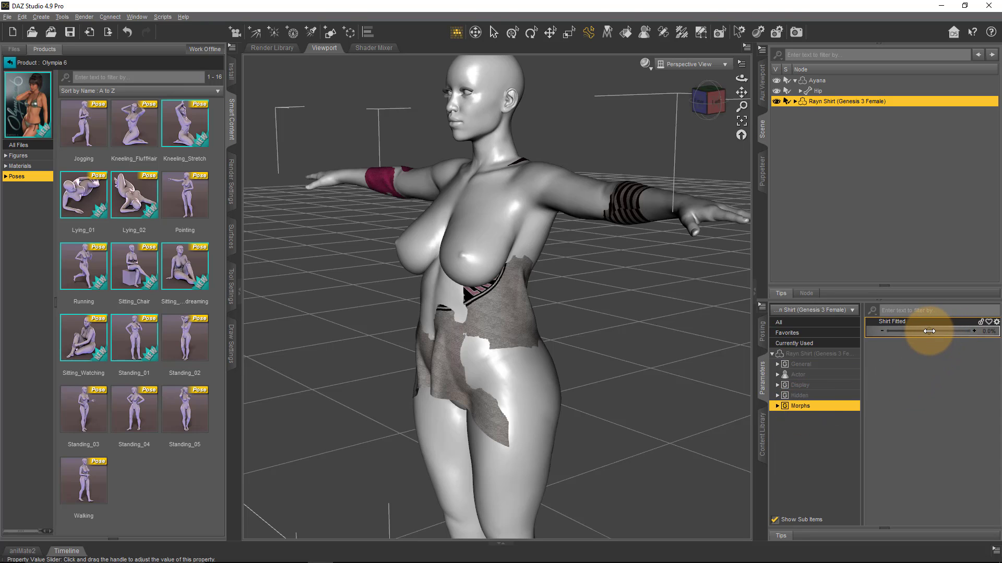
left_click_drag(929, 331, 979, 329)
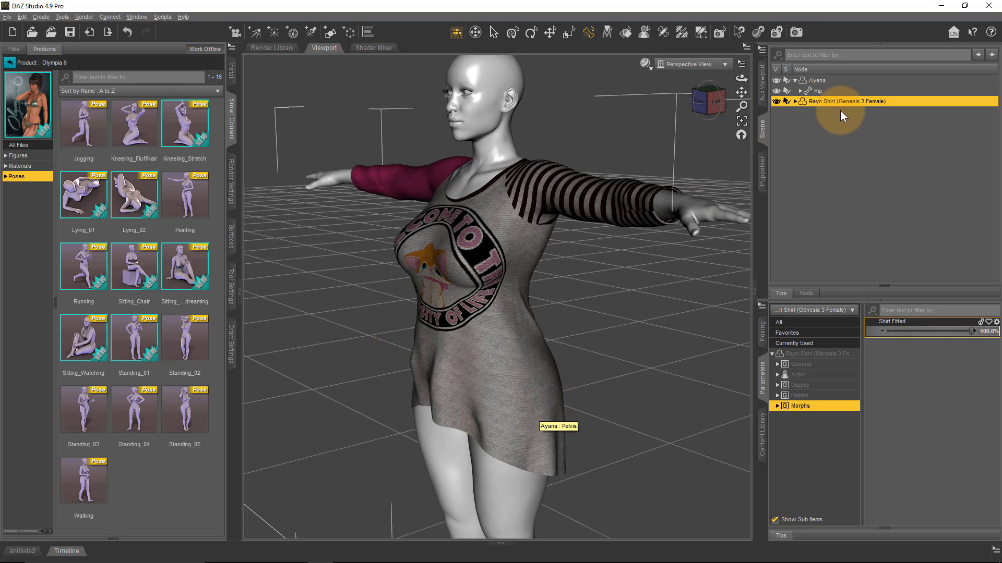
Apply the Olympia 6 Pointing pose to Ayana and inspect how the fitted shirt follows the arms.
left_click(825, 84)
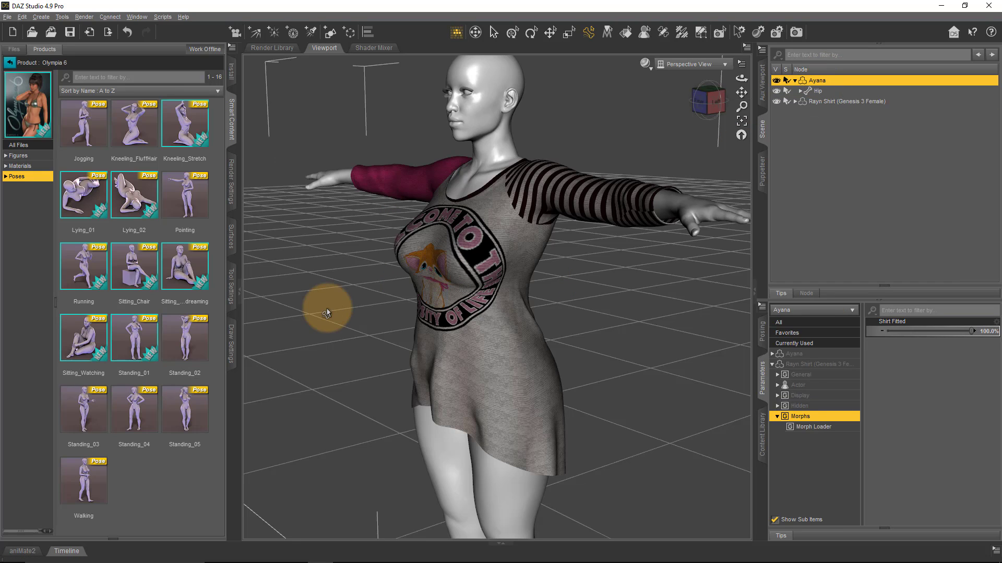
double_click(185, 201)
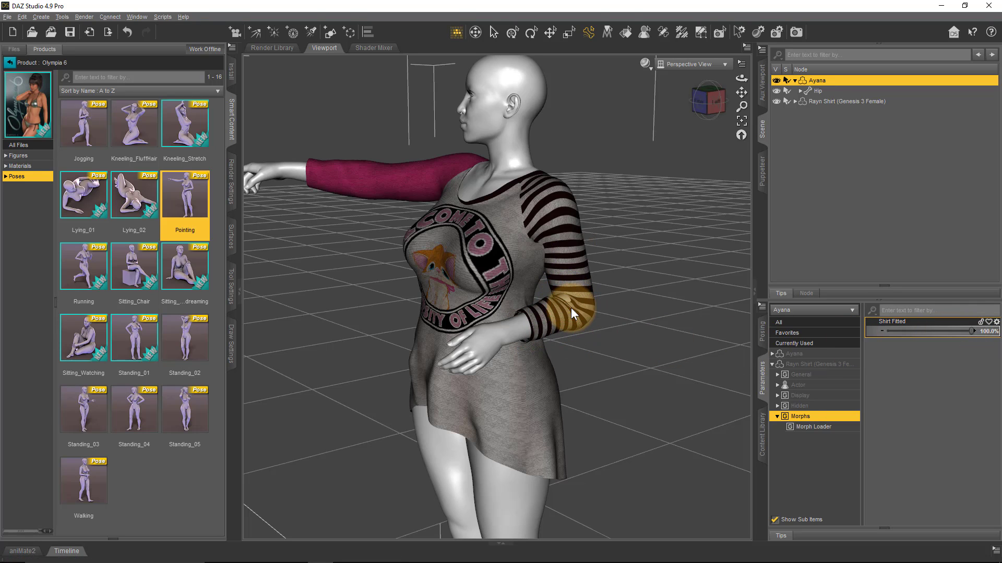
middle_click_drag(492, 280, 499, 279)
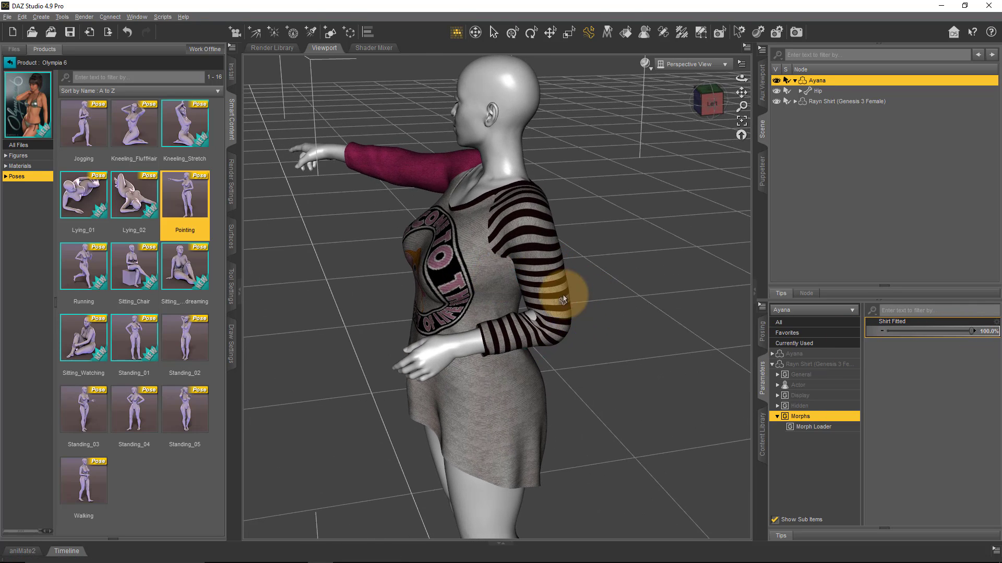
middle_click_drag(535, 326, 546, 324)
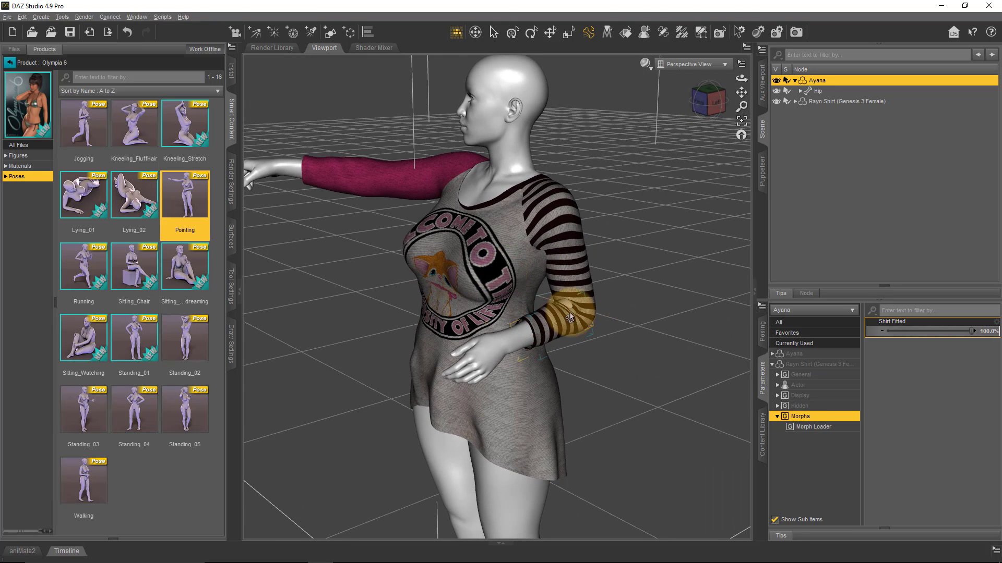
Apply the Olympia 6 Standing_02 and Standing_03 poses to Ayana in turn and inspect how the fitted shirt follows the body.
double_click(185, 342)
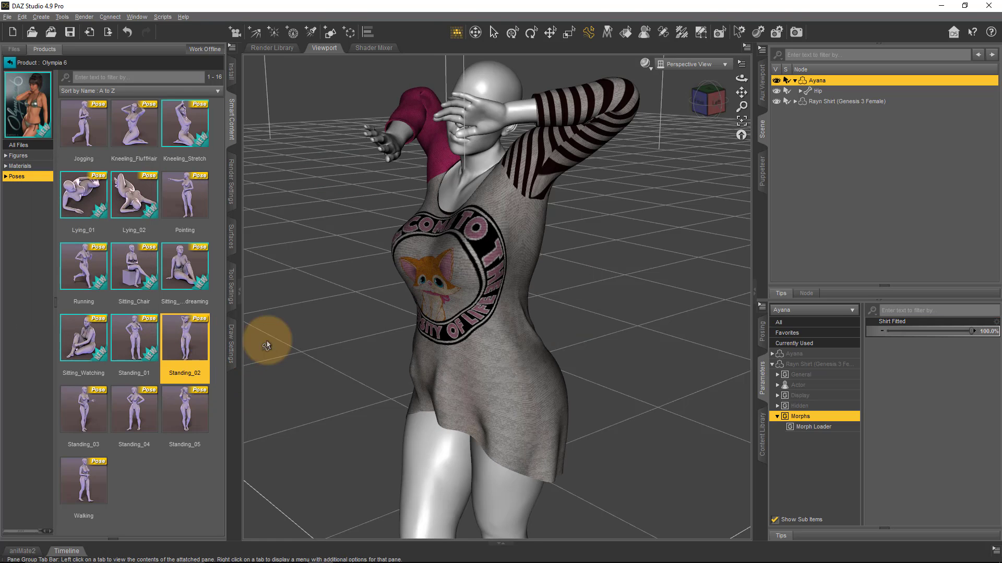
double_click(89, 412)
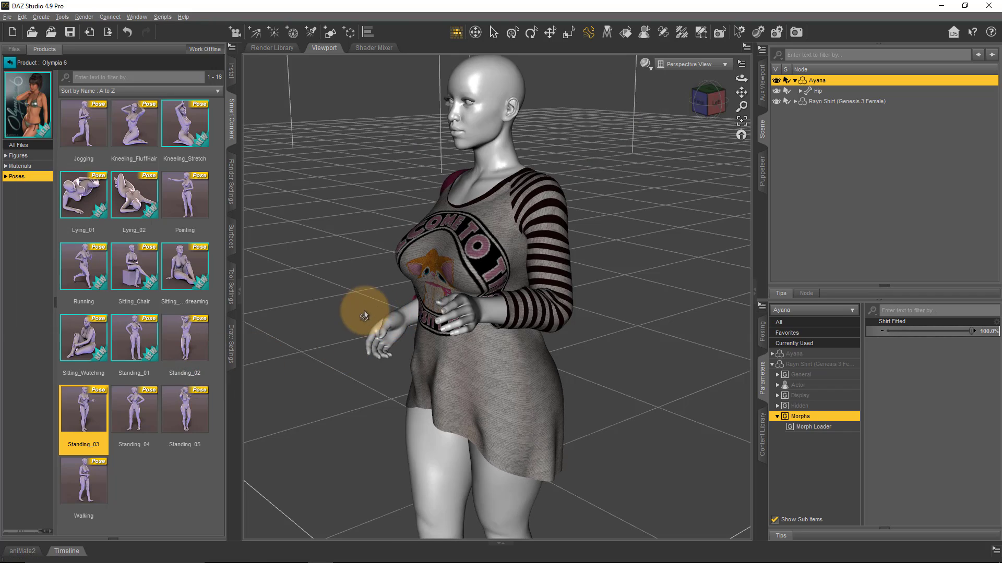
middle_click_drag(505, 277, 500, 275)
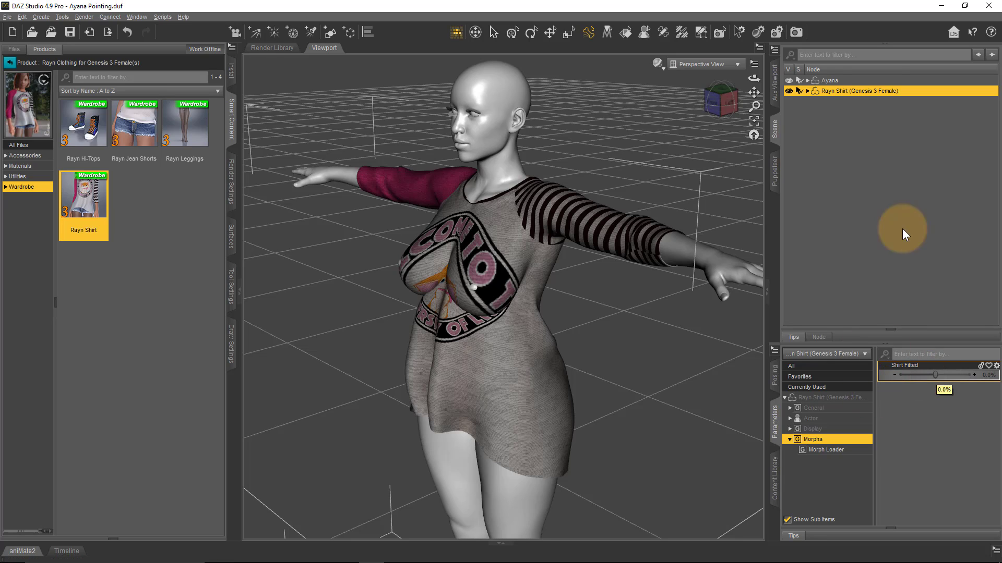
right_click(852, 92)
left_click(889, 123)
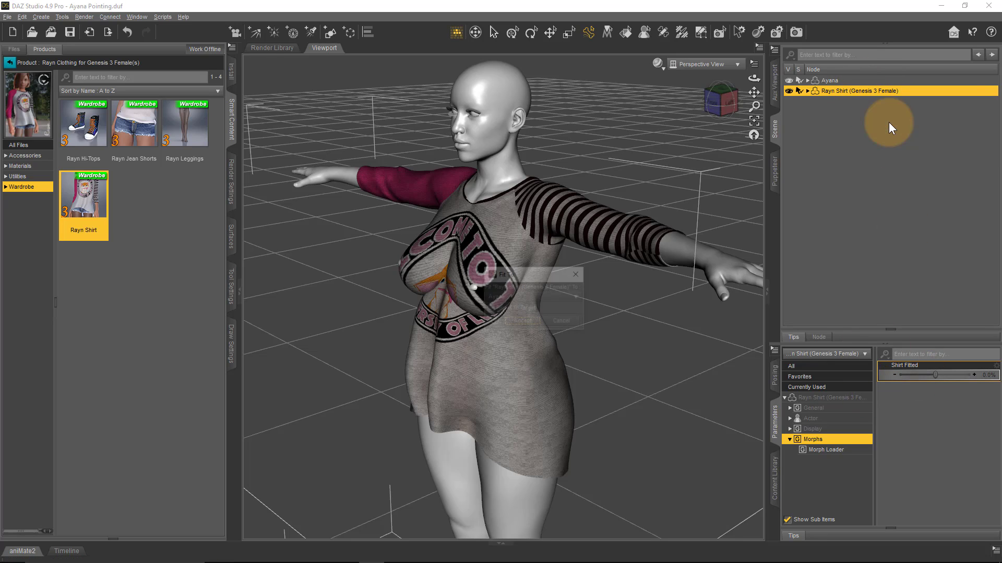
left_click(562, 322)
Show the Rayn Shirt's hidden properties and list only its currently used parameters.
left_click(773, 349)
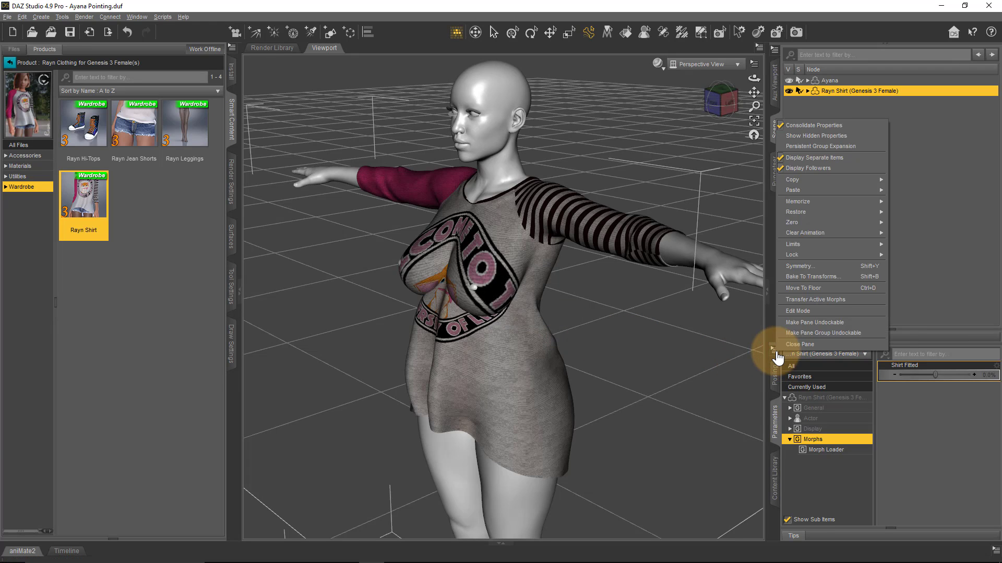
left_click(831, 135)
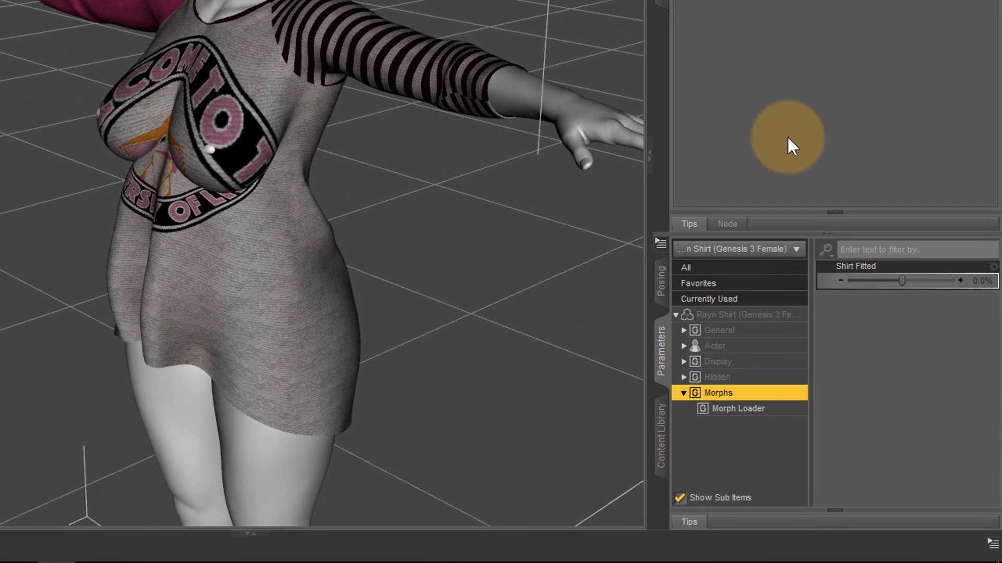
left_click(740, 302)
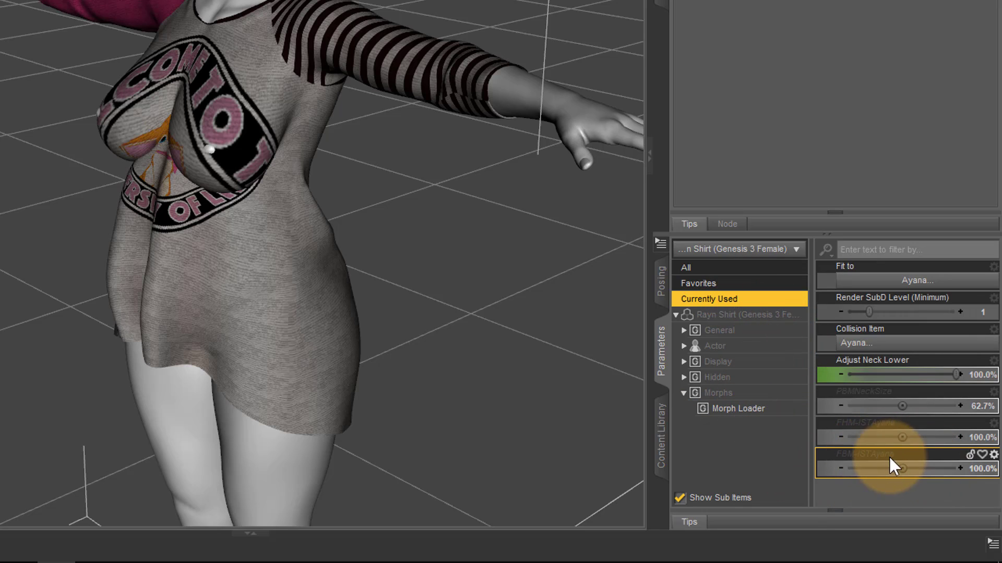
Copy the internal name FBM-ISTAyana from the hidden body morph's parameter settings, leaving its settings unchanged.
left_click(993, 456)
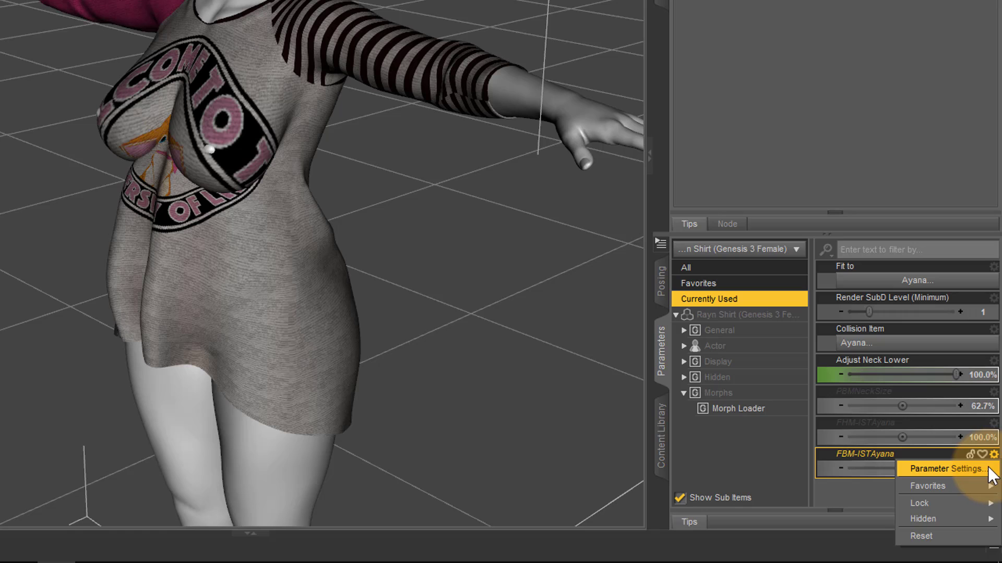
left_click(944, 469)
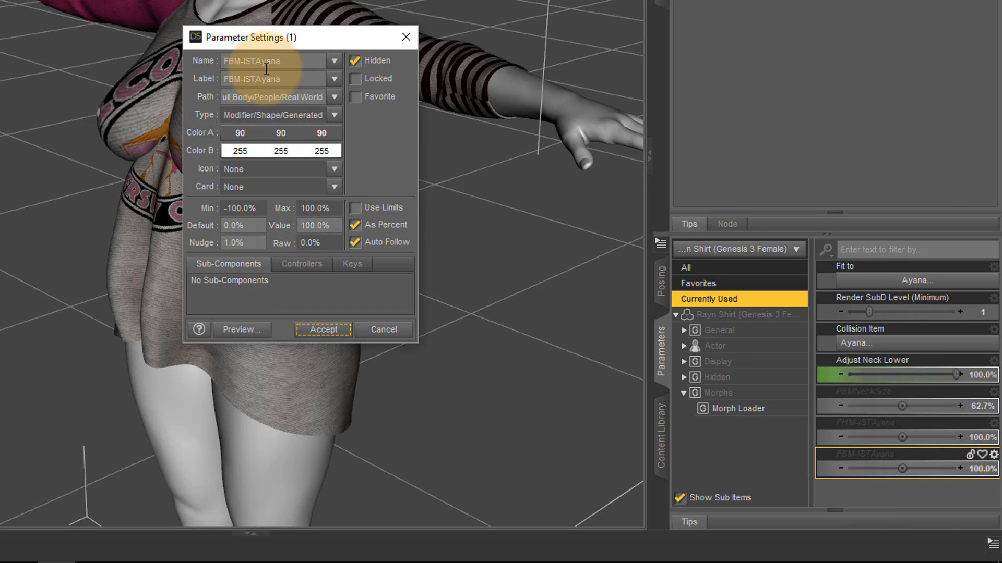
left_click_drag(299, 59, 220, 61)
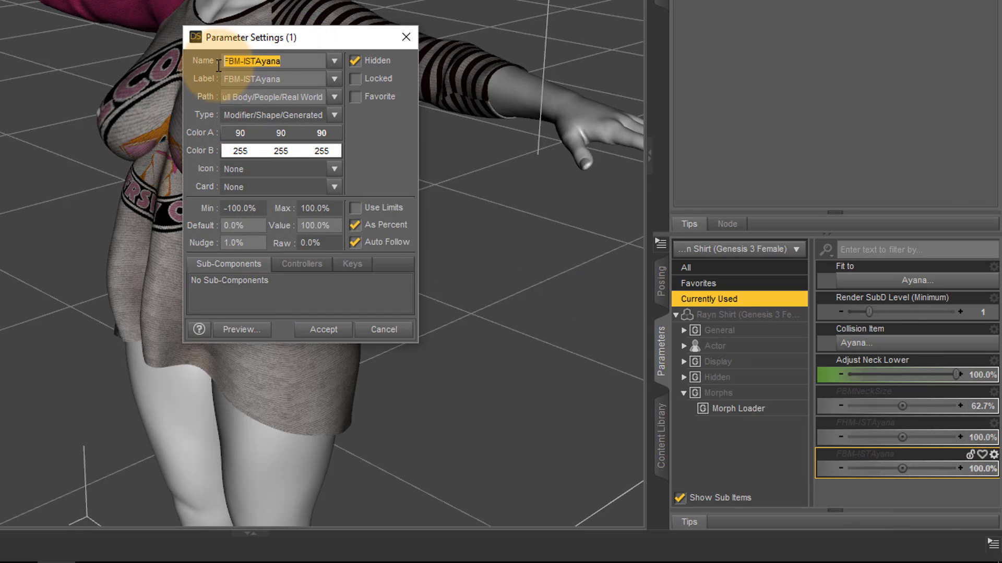
right_click(264, 61)
left_click(296, 118)
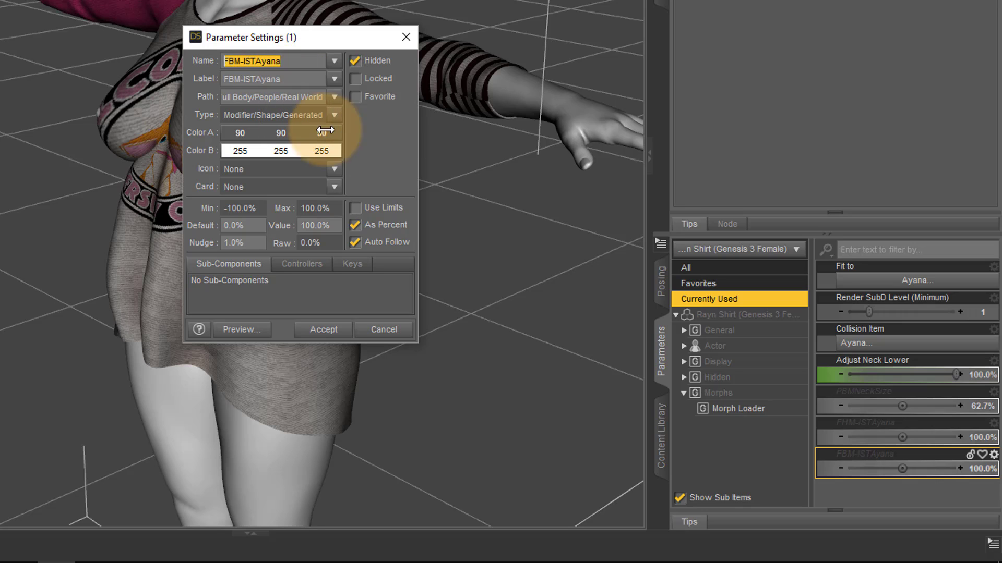
left_click(407, 33)
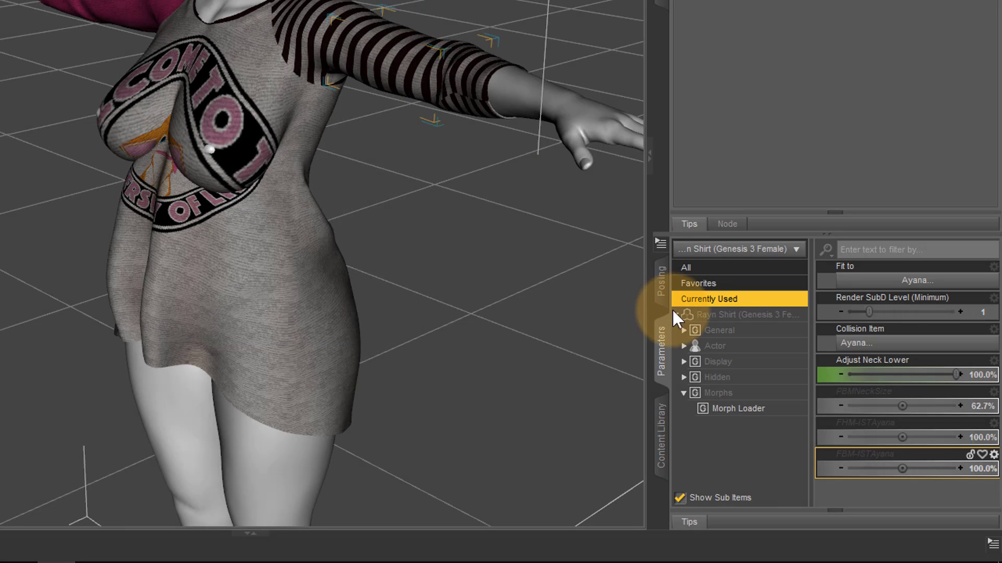
Turn on Edit Mode for the parameters and delete the shirt's hidden FBM-ISTAyana morph.
left_click(660, 245)
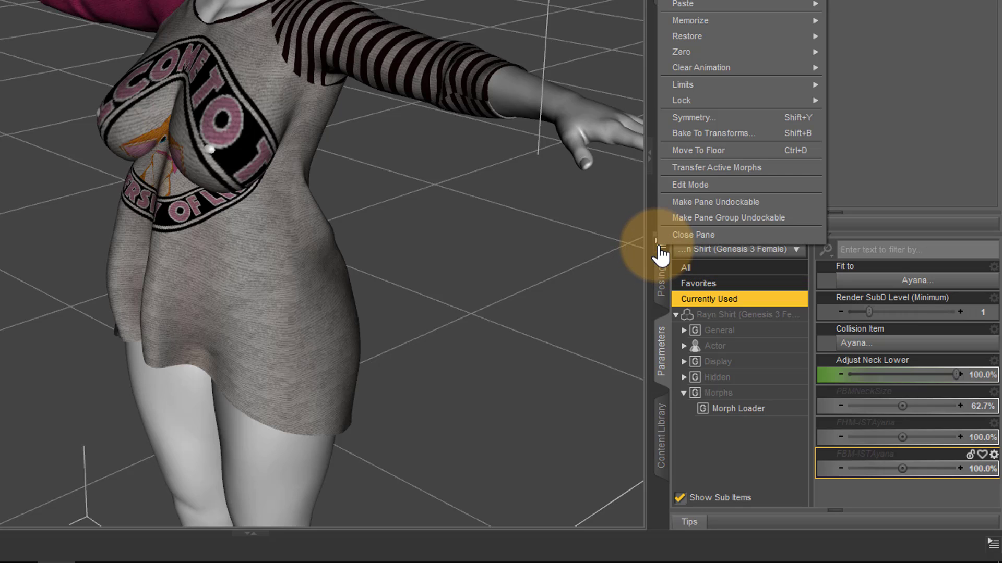
left_click(722, 89)
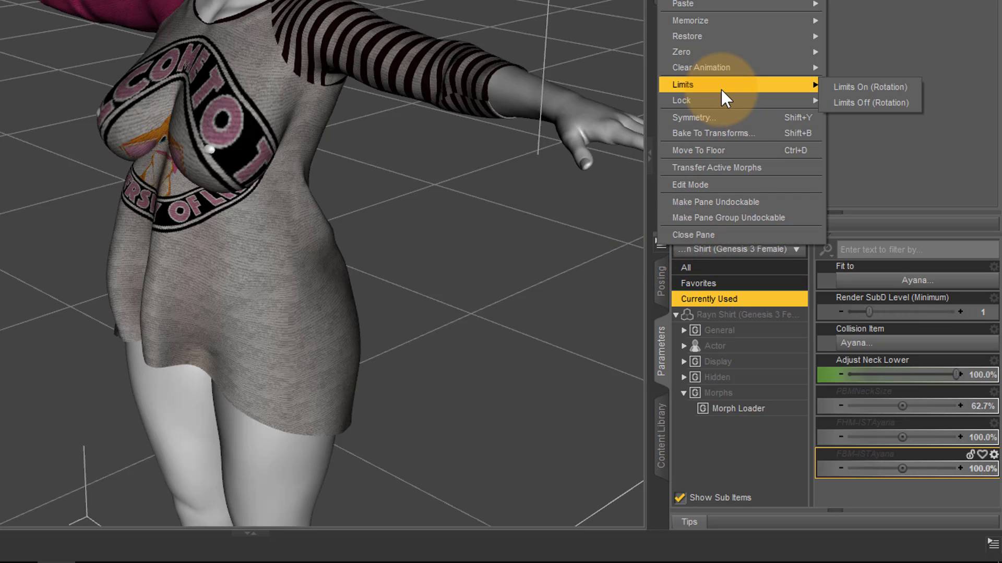
left_click(724, 185)
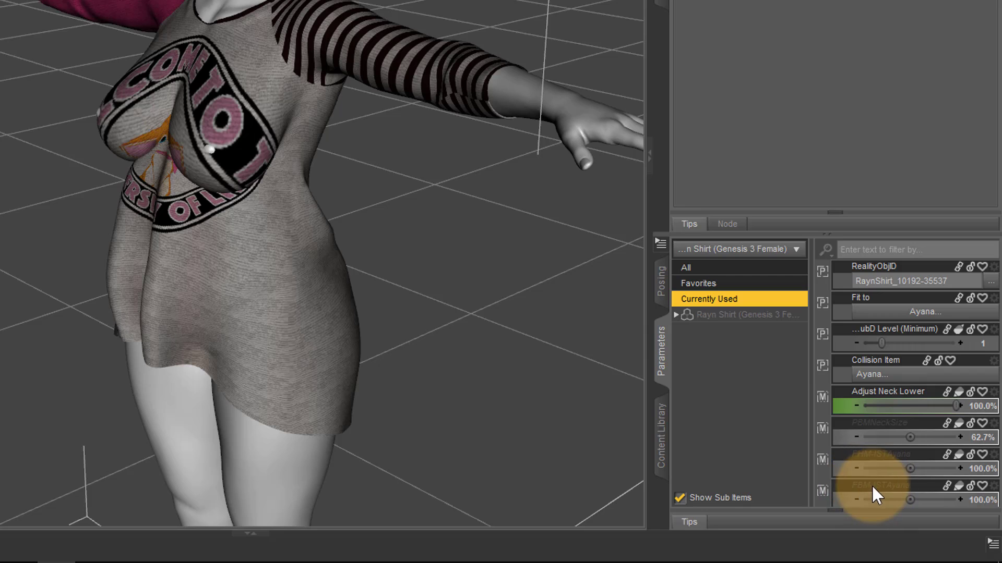
right_click(926, 486)
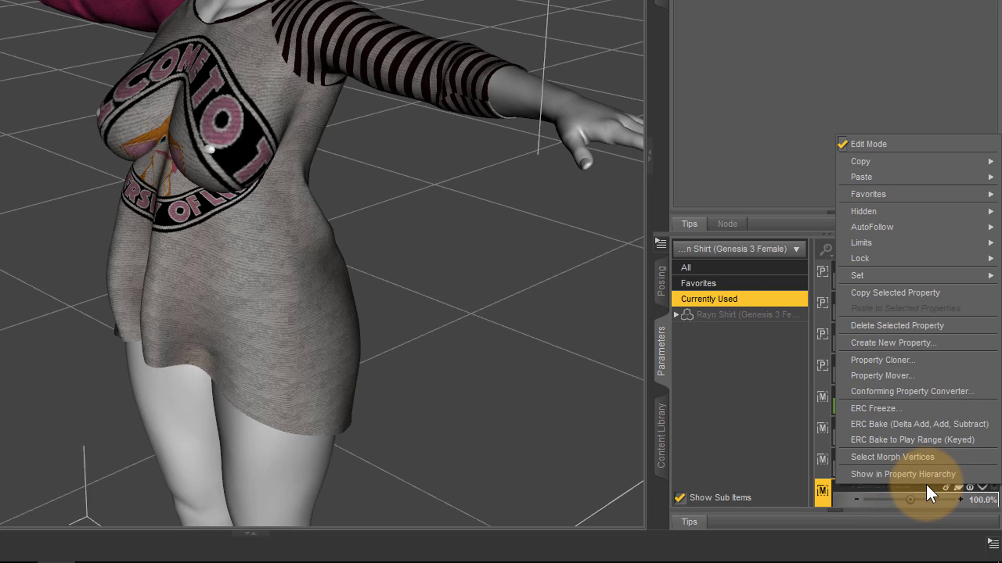
left_click(947, 325)
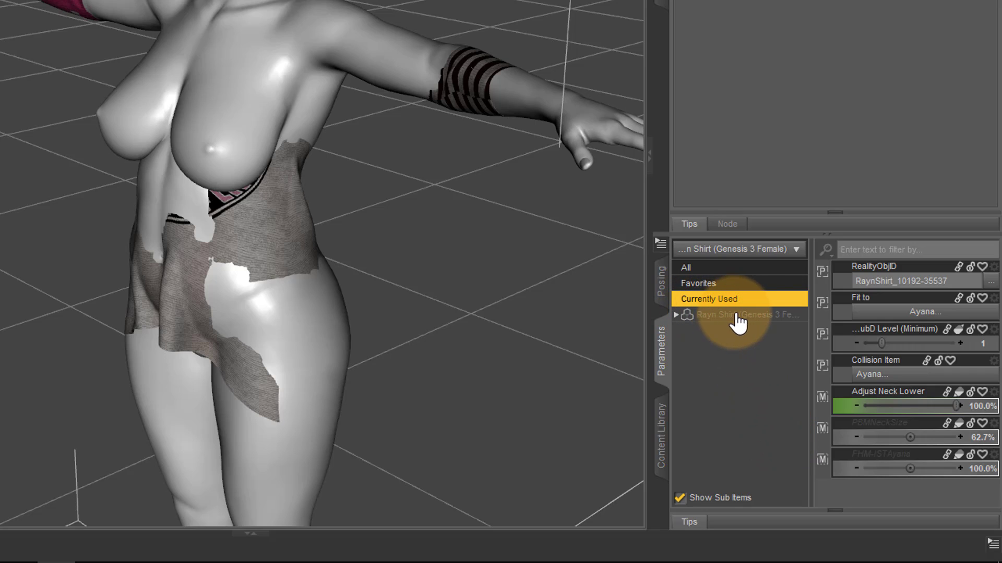
Locate Shirt Fitted in the shirt's Morph Loader group and open its parameter settings.
left_click(708, 317)
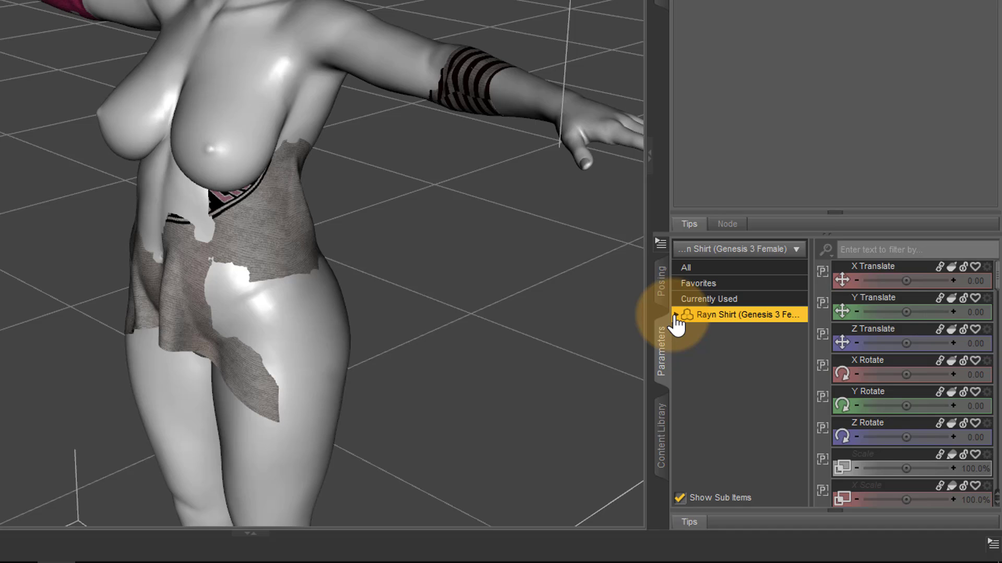
left_click(675, 315)
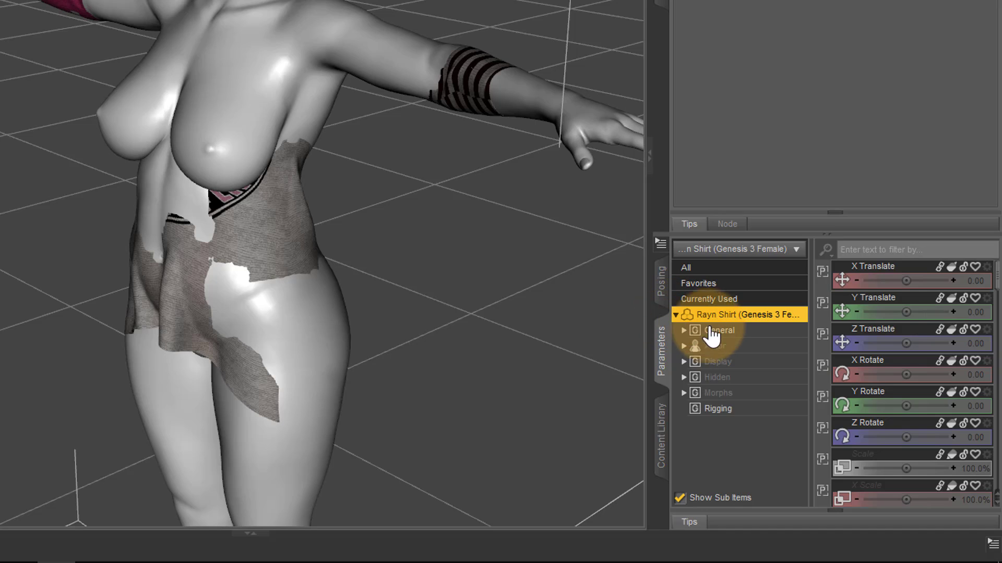
left_click(727, 395)
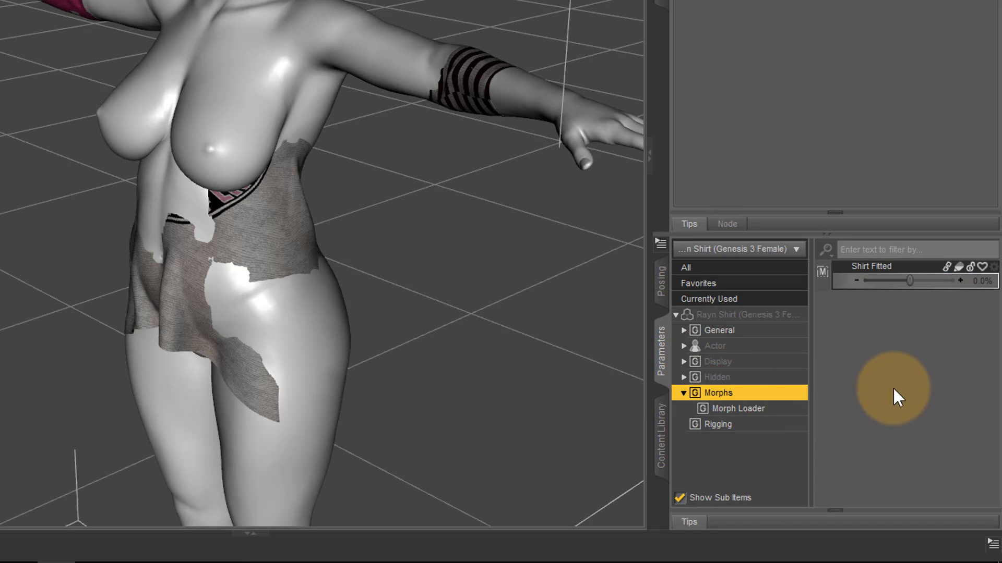
left_click(788, 410)
left_click(994, 271)
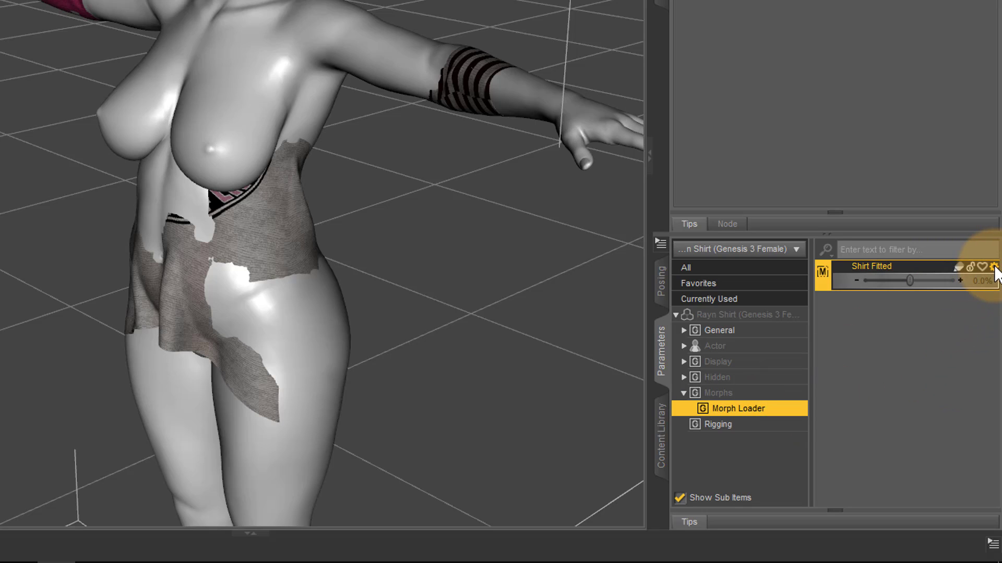
left_click(993, 267)
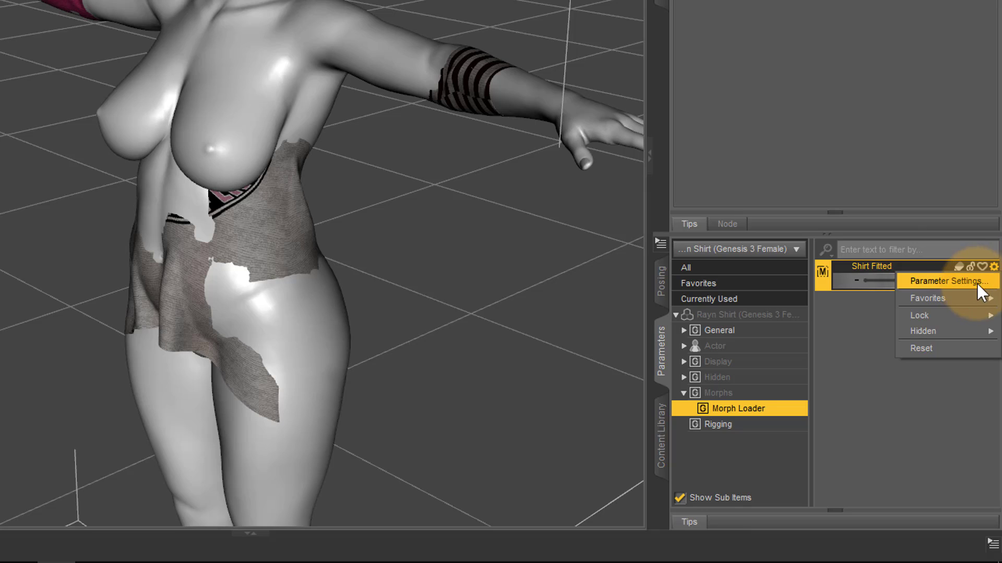
left_click(959, 281)
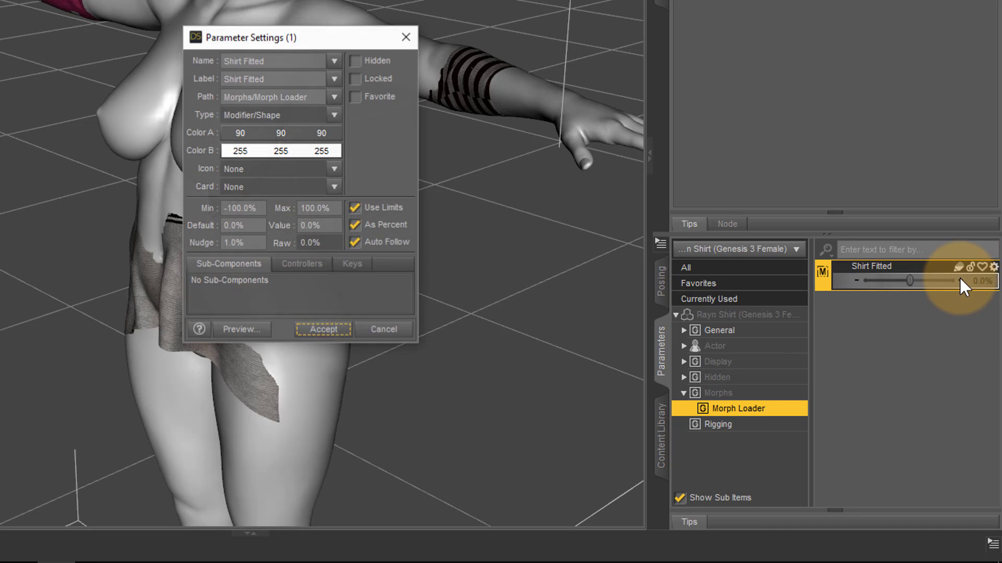
Replace both the name and the label of the Shirt Fitted morph with the copied FBM-ISTAyana.
left_click_drag(274, 61, 200, 62)
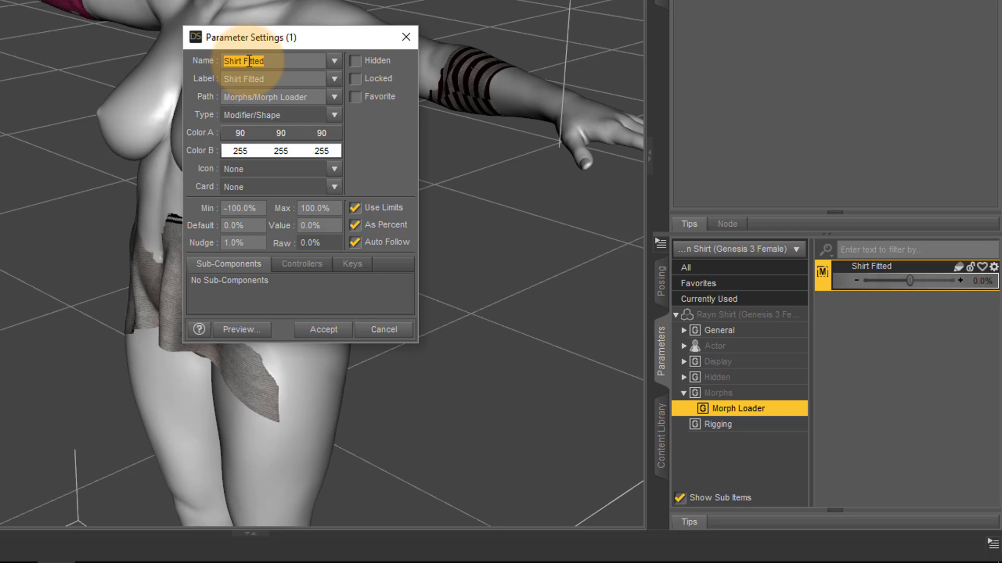
right_click(253, 63)
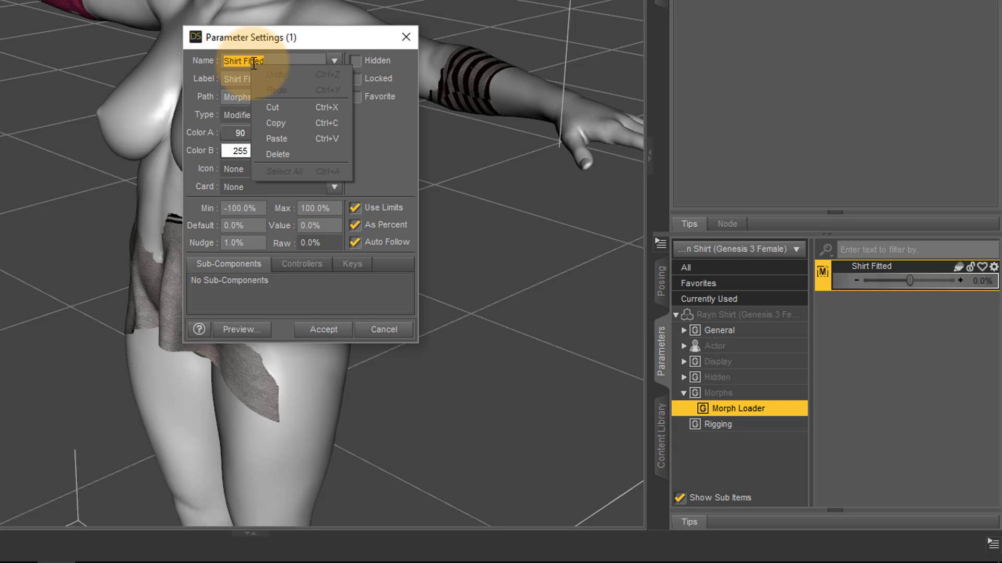
left_click(296, 136)
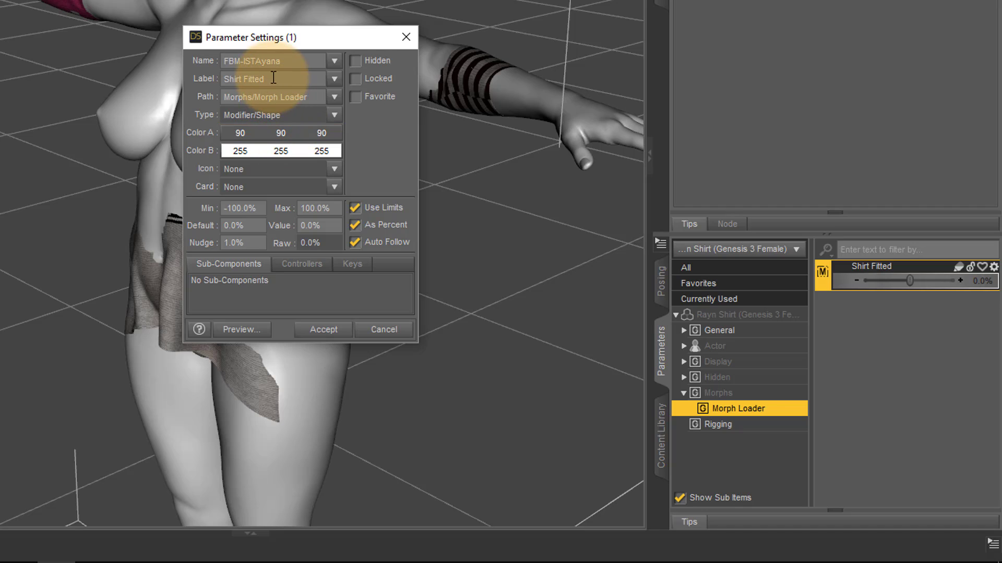
left_click_drag(267, 79, 223, 80)
right_click(254, 82)
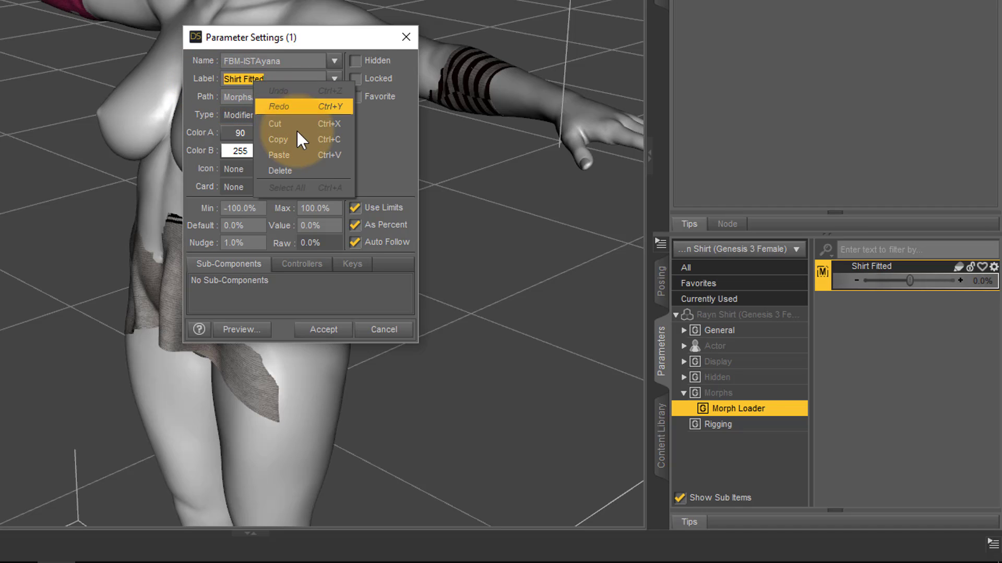
left_click(296, 155)
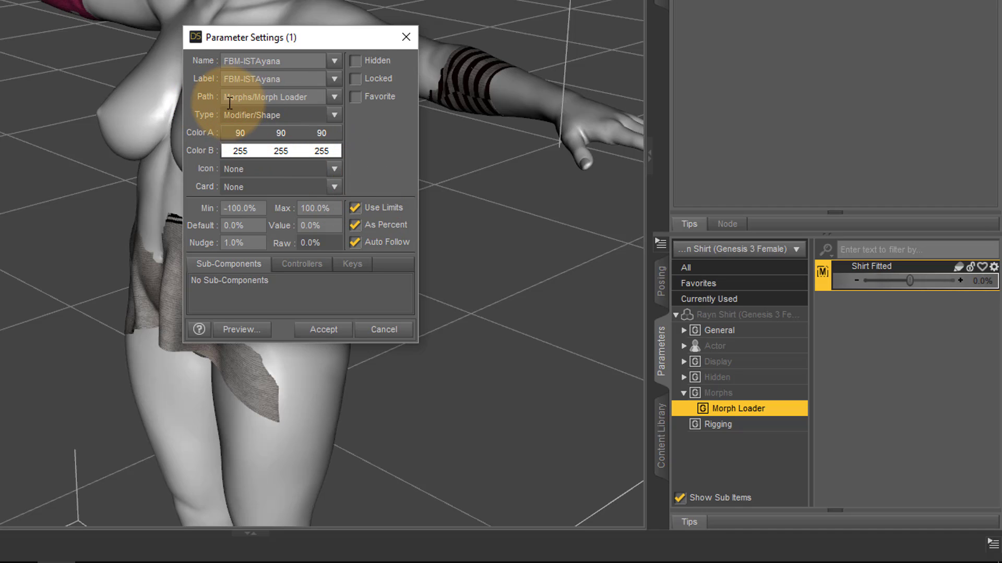
Set the morph's path to Actor/People/Real World and accept the parameter settings.
left_click(334, 97)
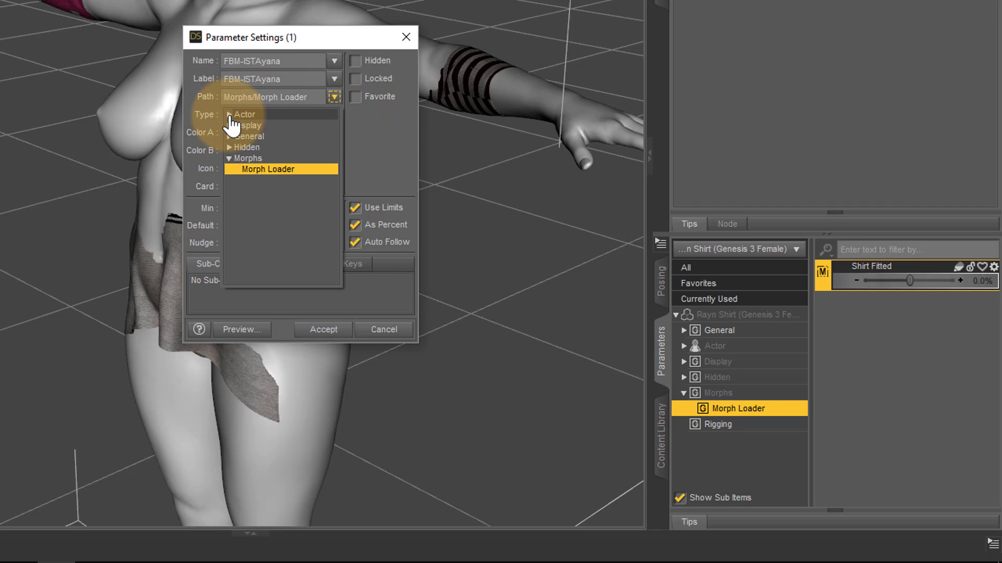
left_click(230, 114)
left_click(237, 158)
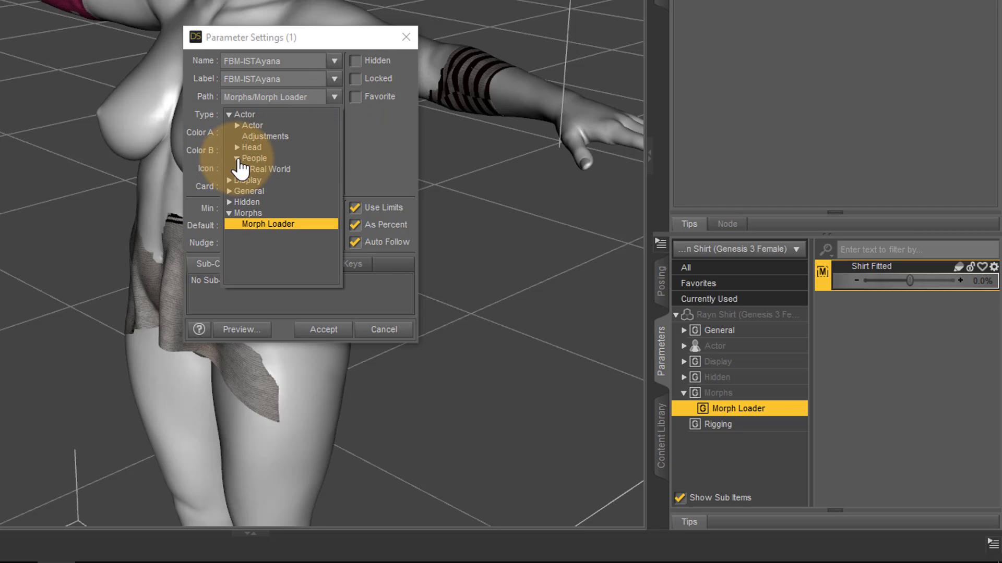
left_click(271, 169)
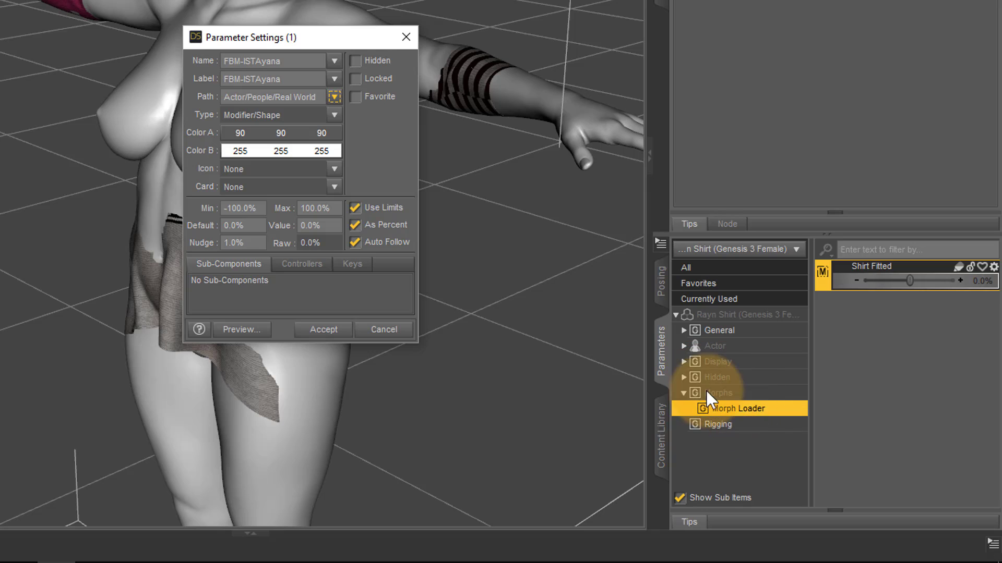
left_click(325, 330)
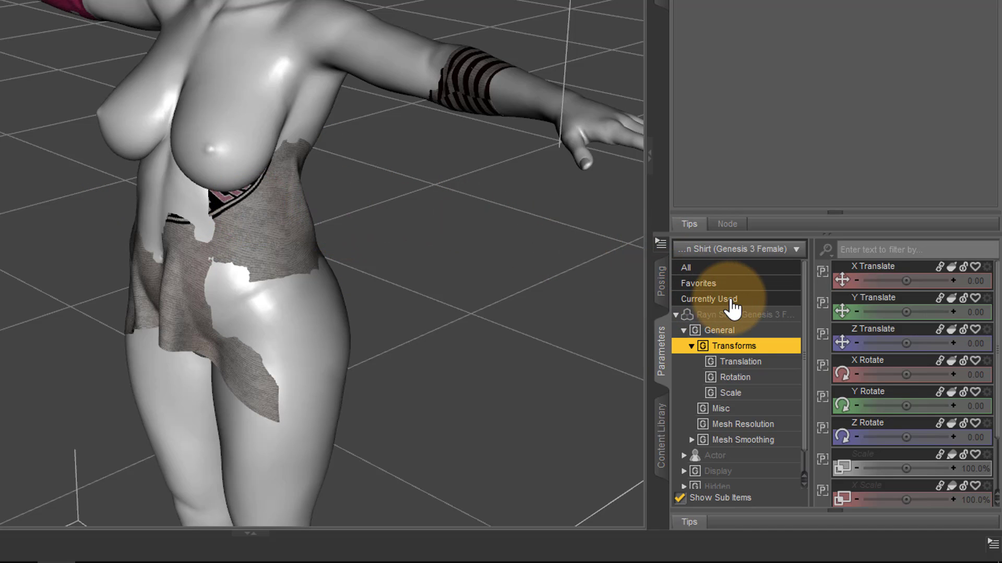
Look through the shirt's Currently Used, General and Actor parameters for the renamed FBM-ISTAyana morph.
left_click(710, 300)
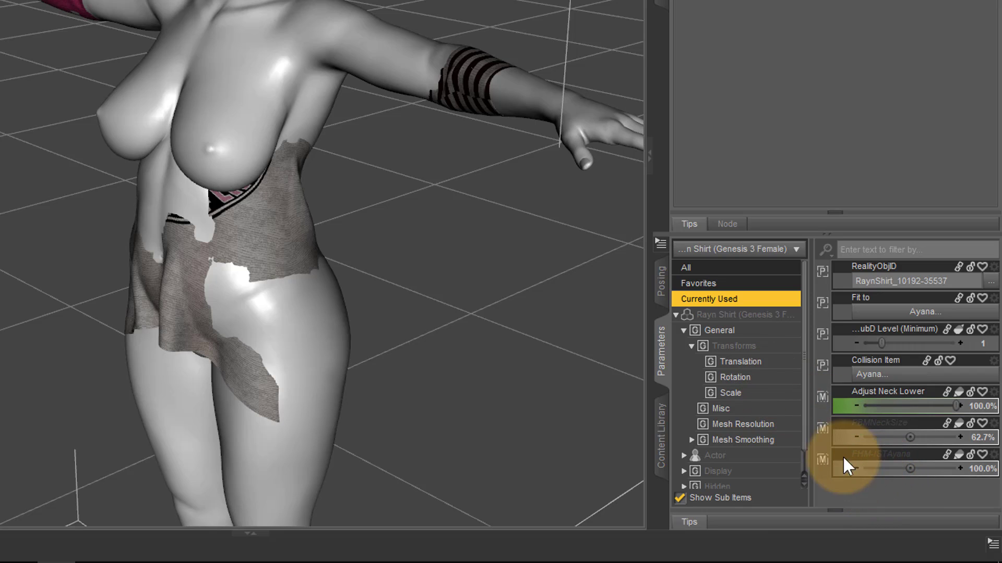
left_click(733, 337)
scroll(953, 394, "down", 5)
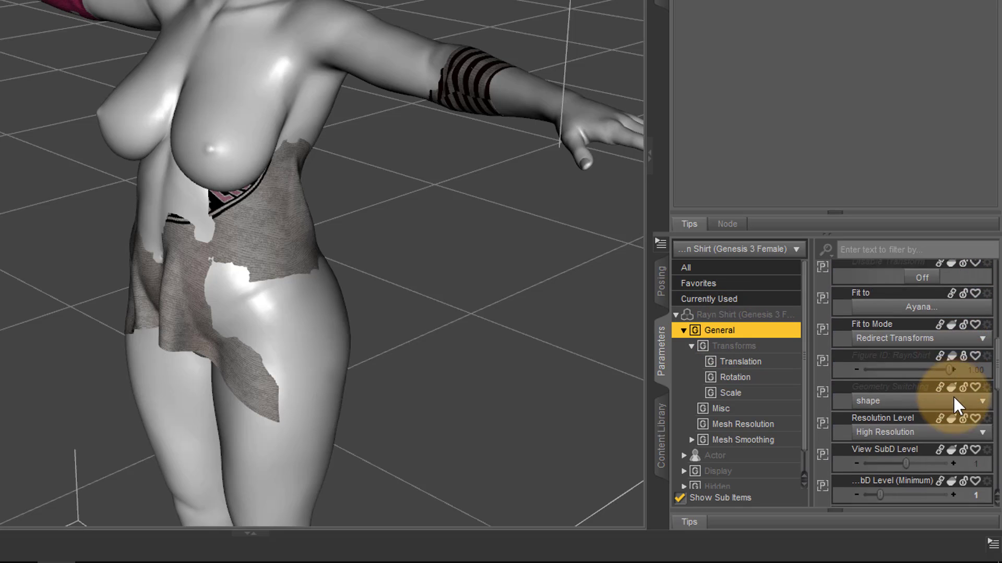
scroll(953, 397, "down", 10)
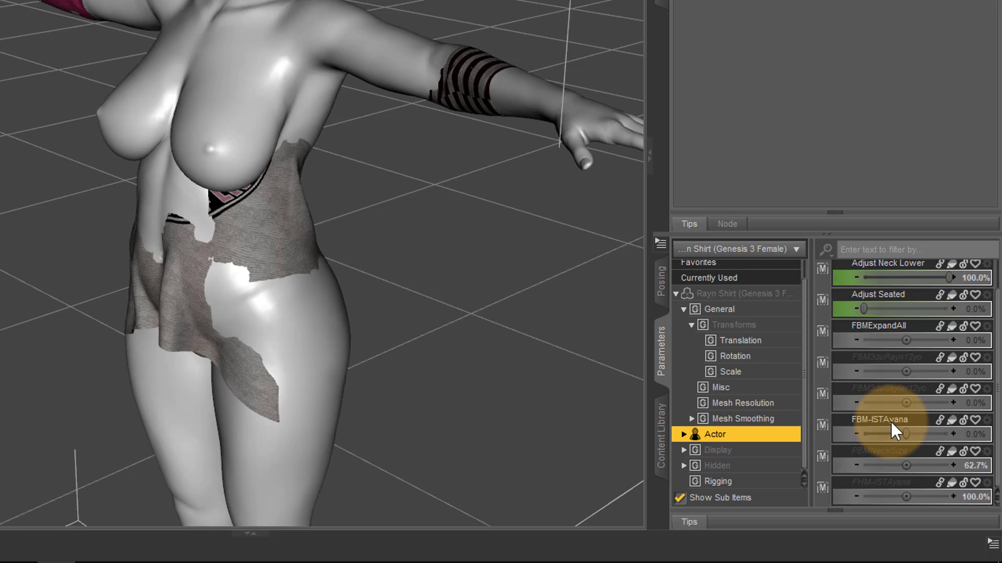
Set the Rayn Shirt's FBM-ISTAyana morph to 100%.
left_click_drag(890, 420, 986, 425)
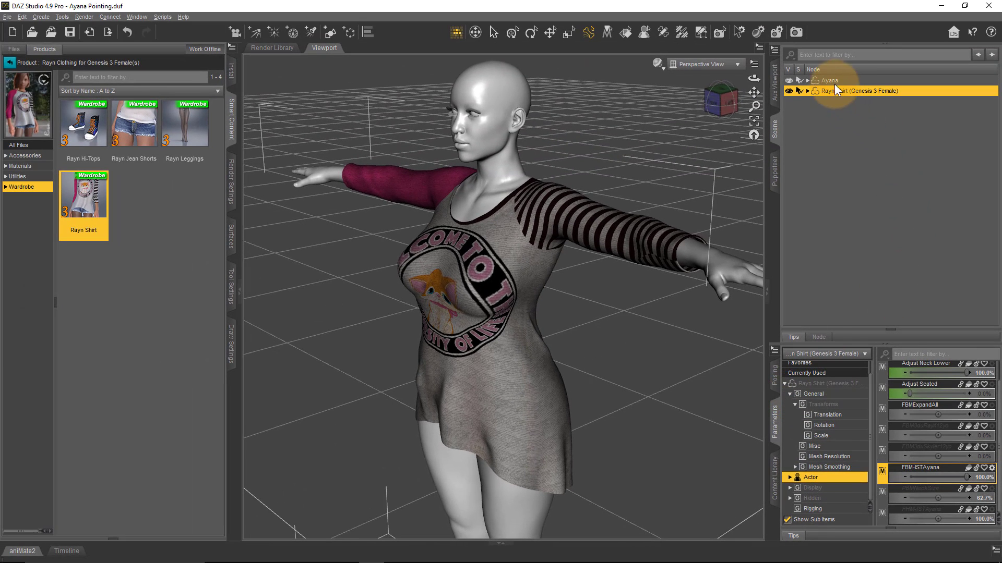
Test the shirt by applying the Pointing pose from the Olympia 6 product to Ayana, and undo the pose.
left_click(830, 80)
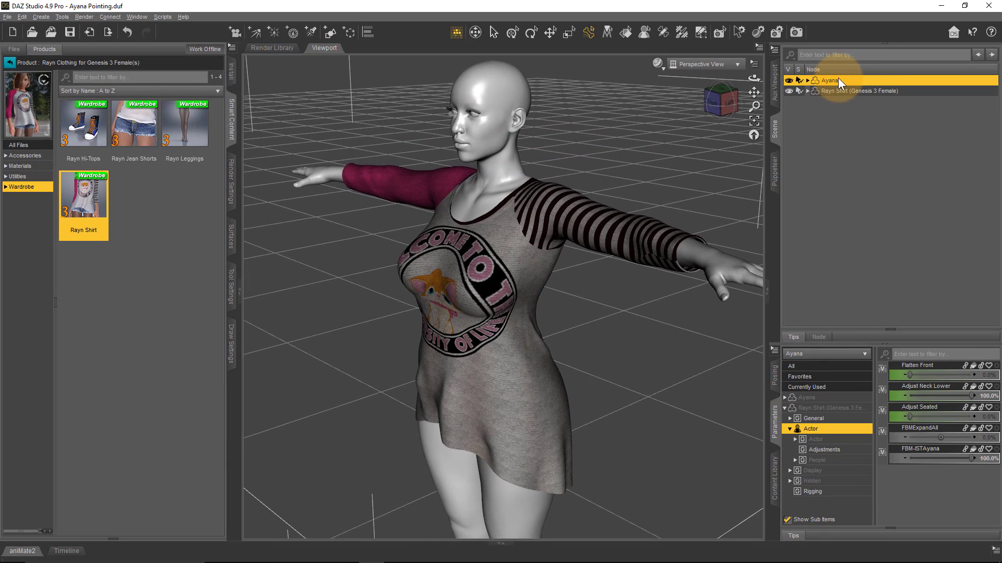
left_click(11, 65)
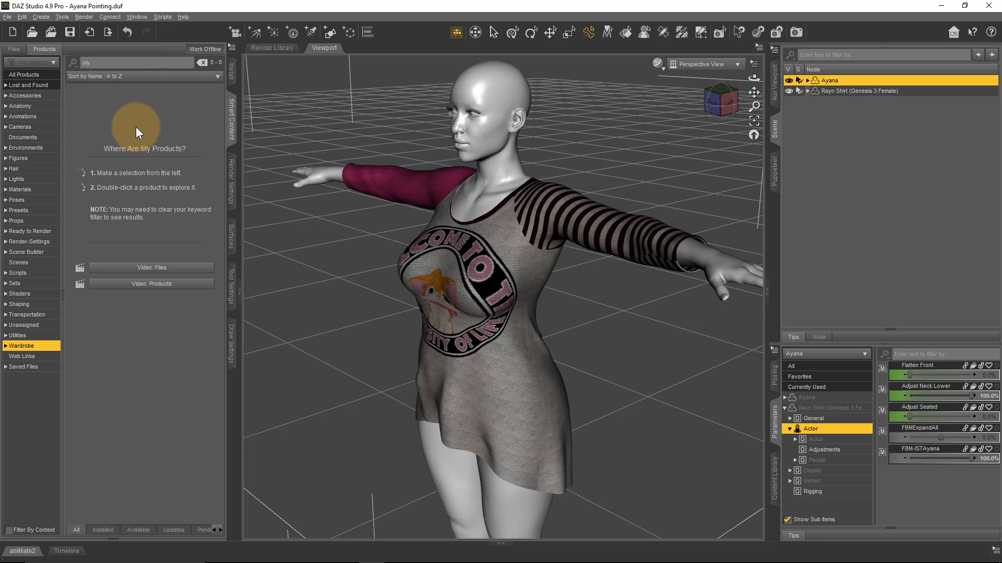
left_click(36, 200)
left_click(98, 116)
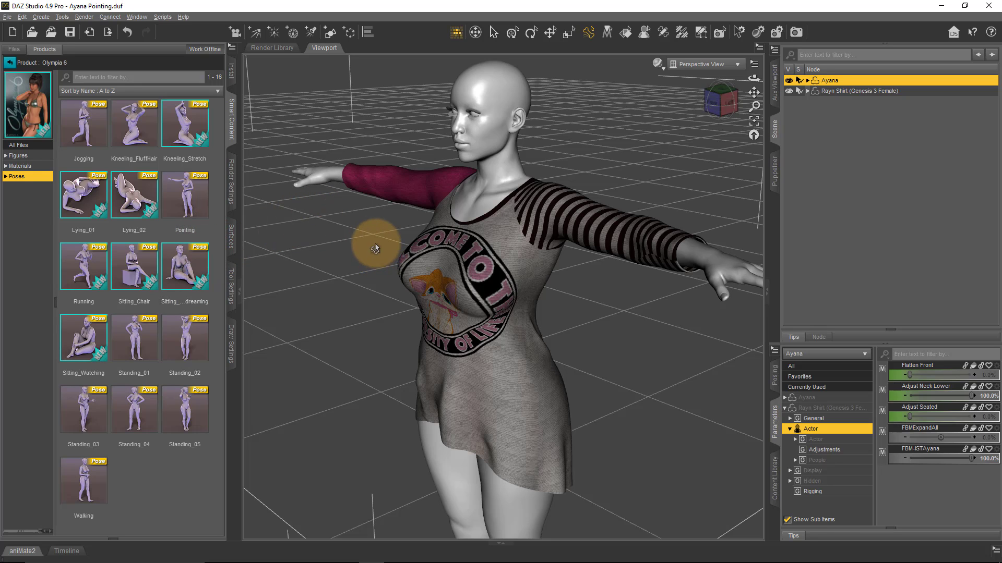
double_click(197, 199)
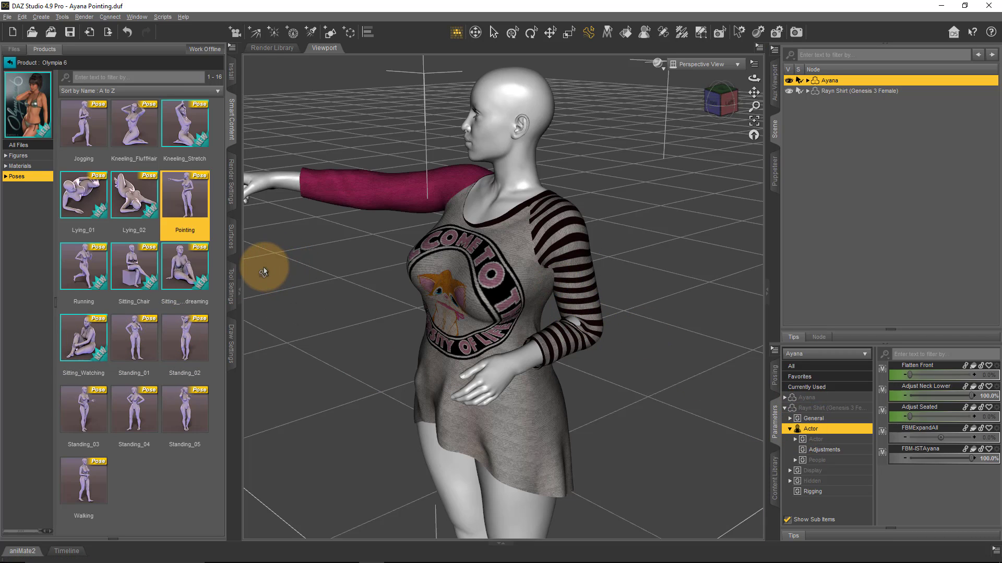
key("ctrl+z")
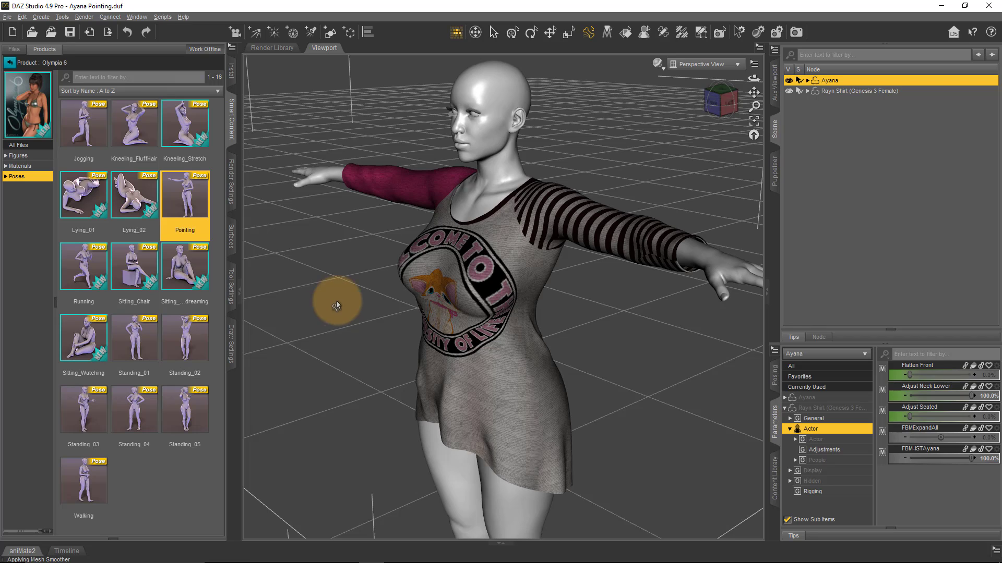
Select the Rayn Shirt and start saving it as a Figure/Prop support asset.
left_click(849, 91)
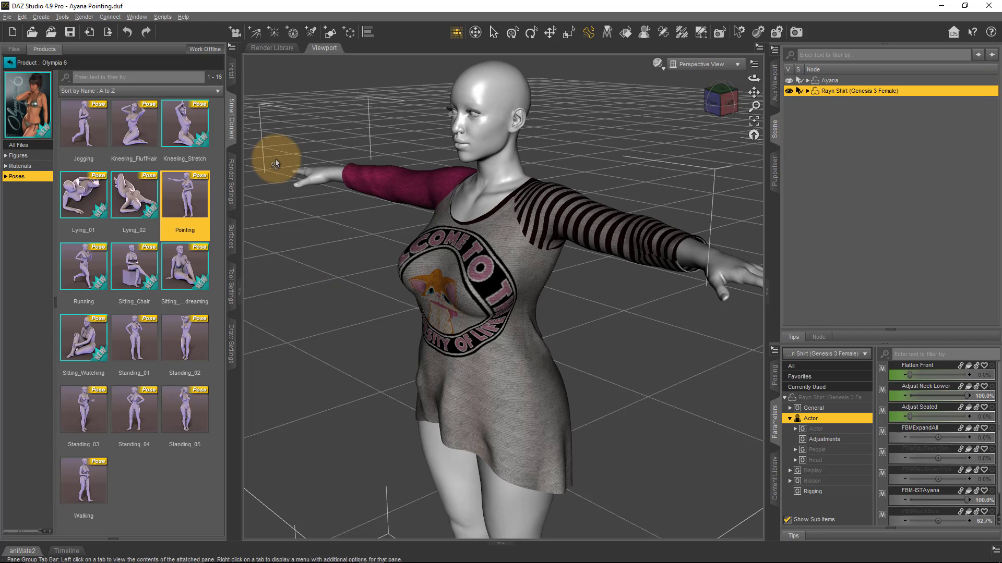
left_click(7, 17)
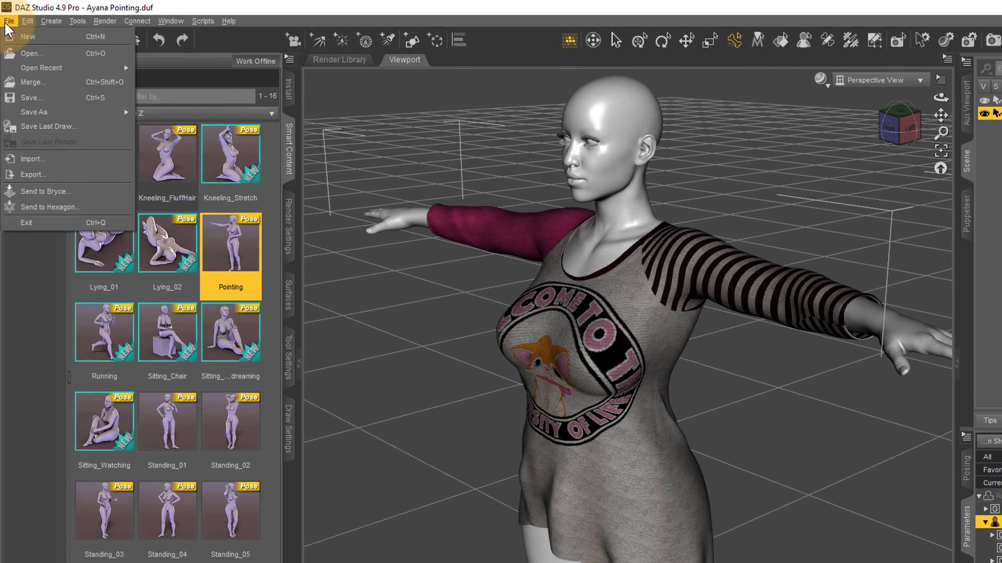
mouse_move(58, 111)
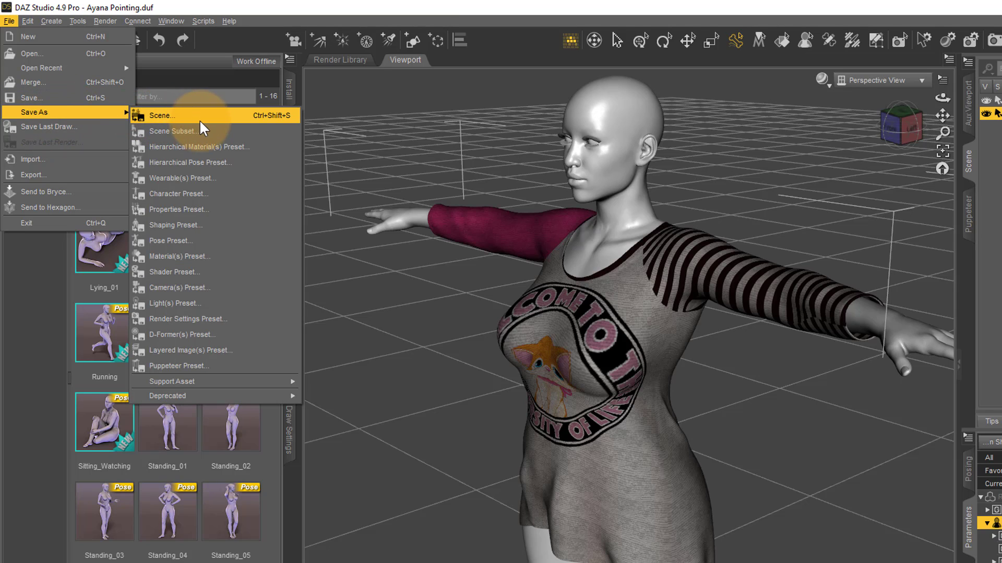
mouse_move(236, 383)
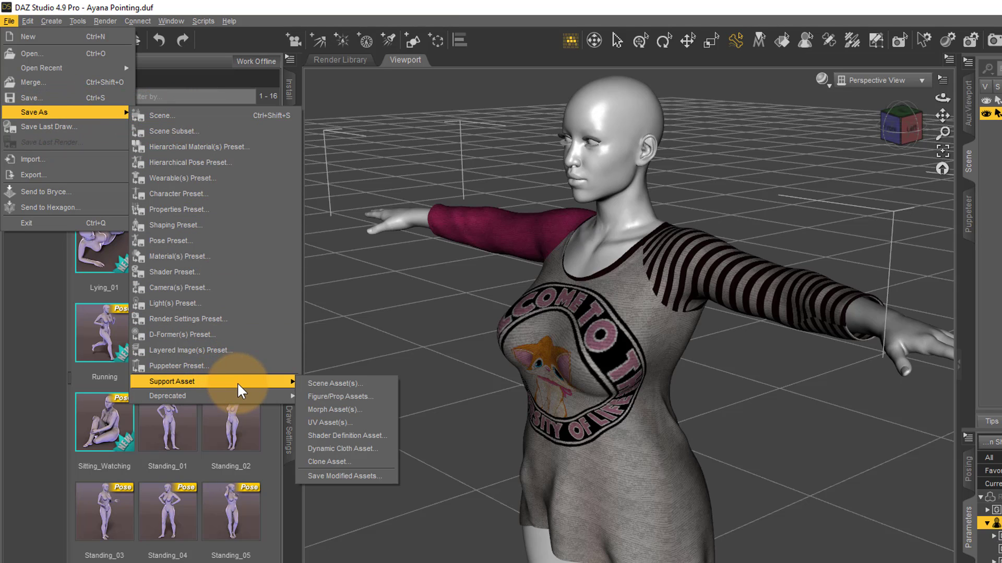
left_click(374, 394)
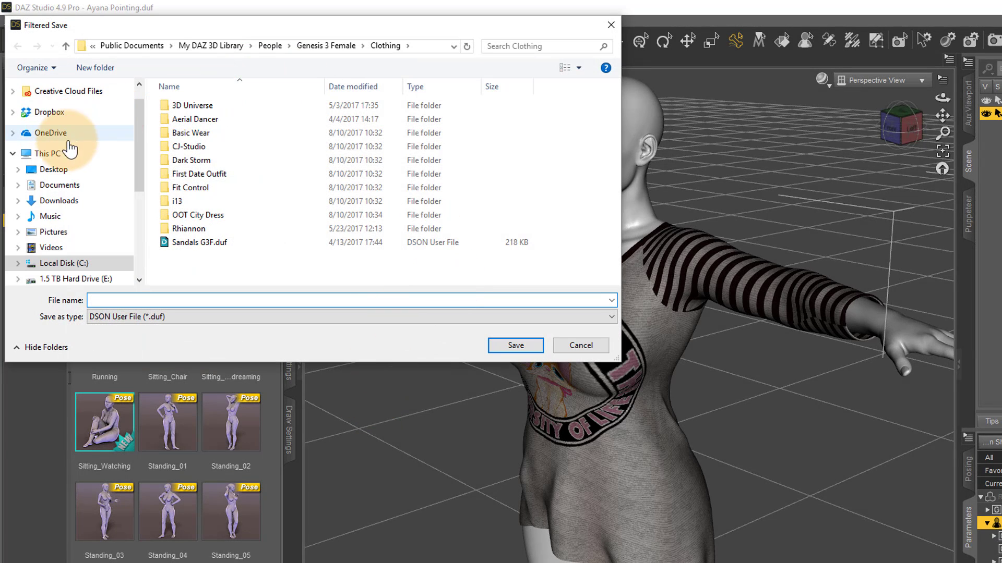
Save the asset as Rayn Fitted Shirt in the Ayana Fit folder under ! MD Projects in Dropbox.
left_click(58, 112)
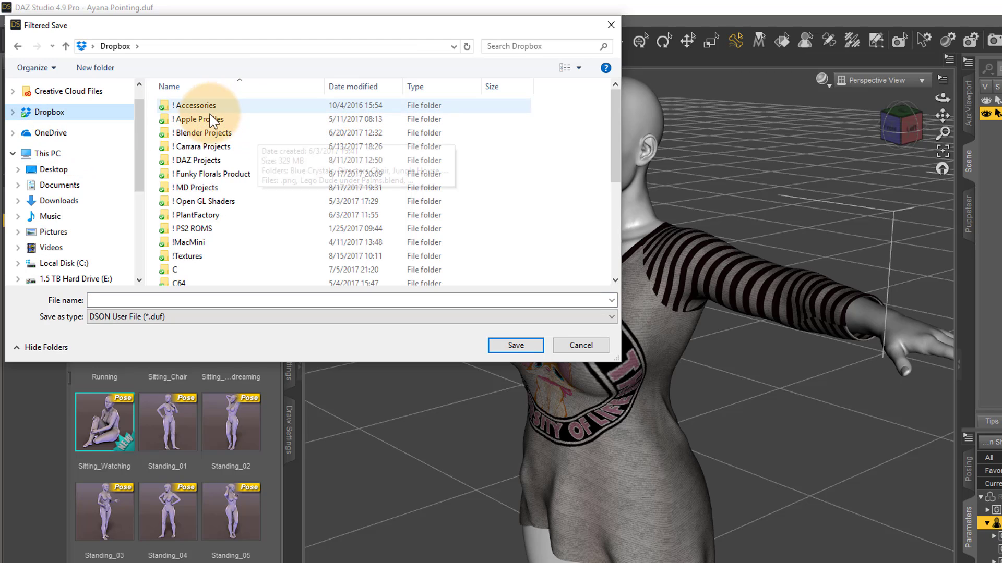
double_click(203, 188)
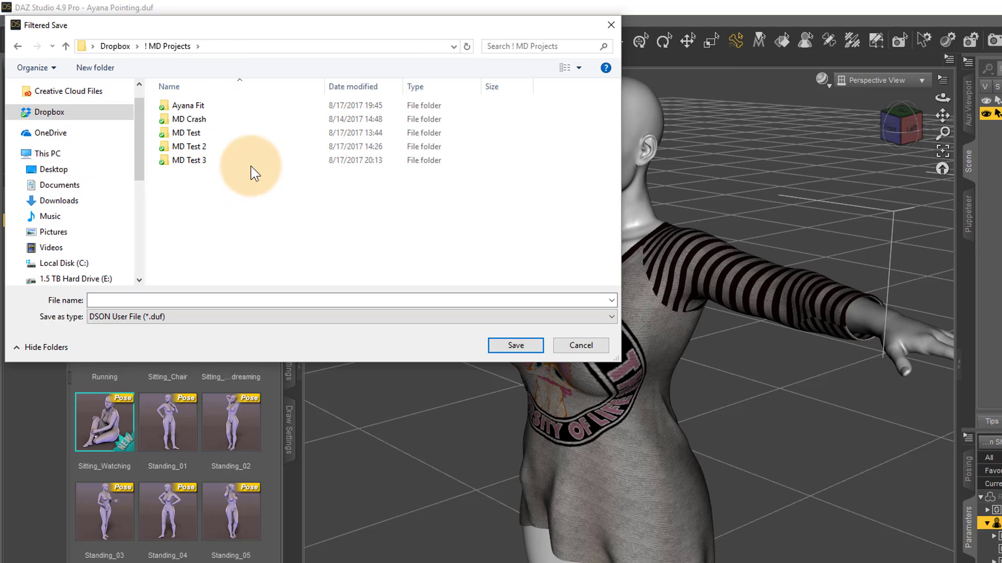
double_click(189, 108)
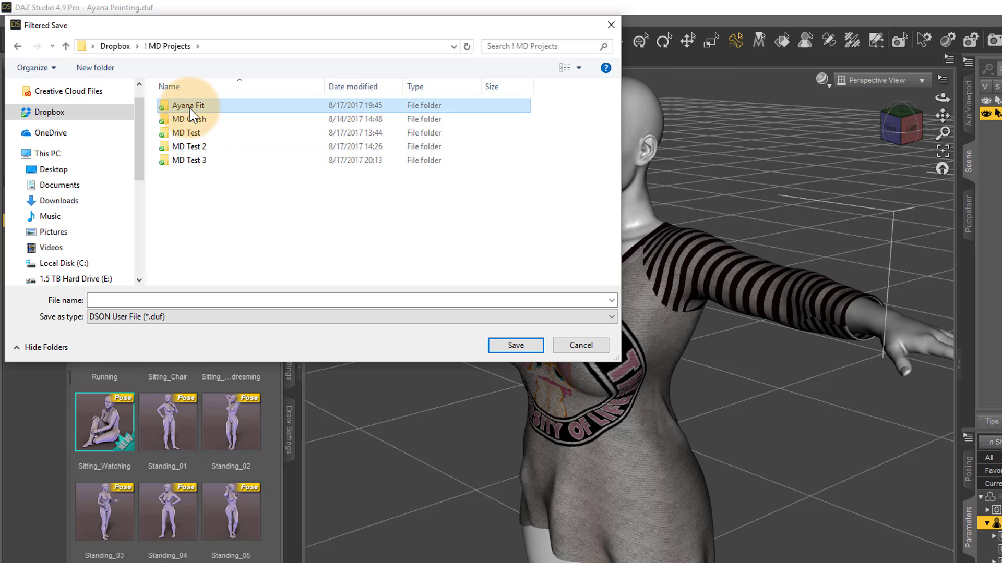
left_click(203, 301)
type("A")
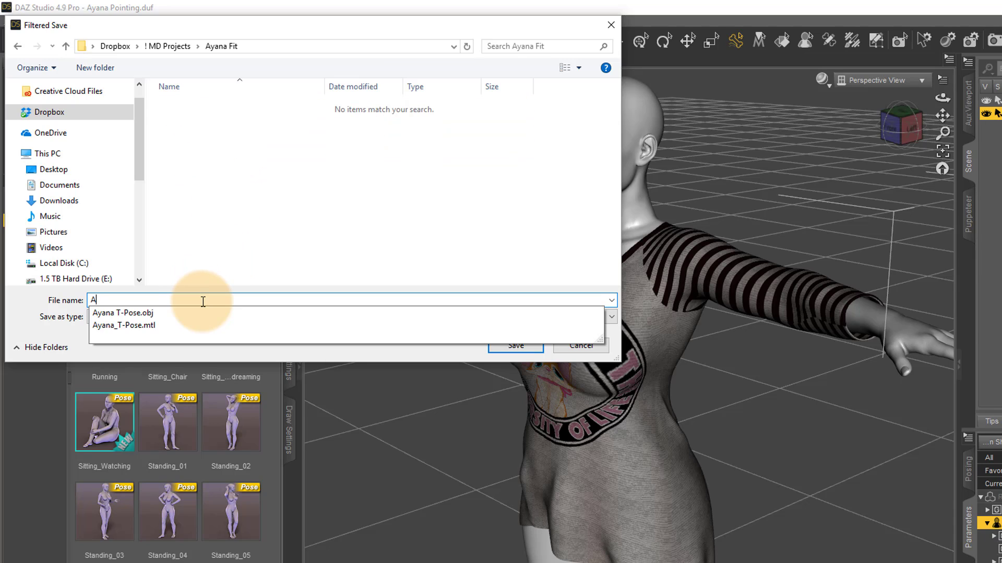
key("BackSpace")
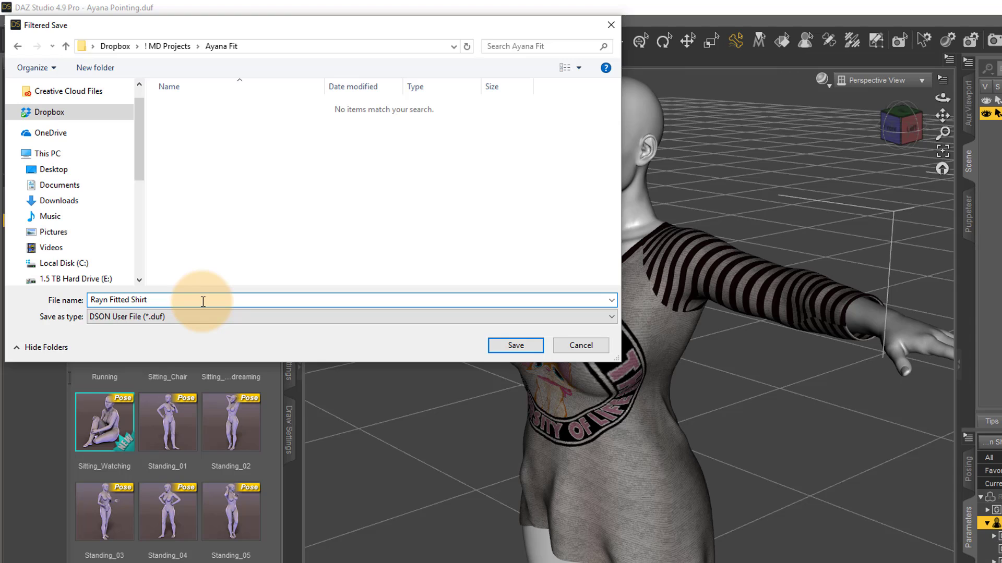
type("Rayn Fitted Shirt")
left_click(517, 344)
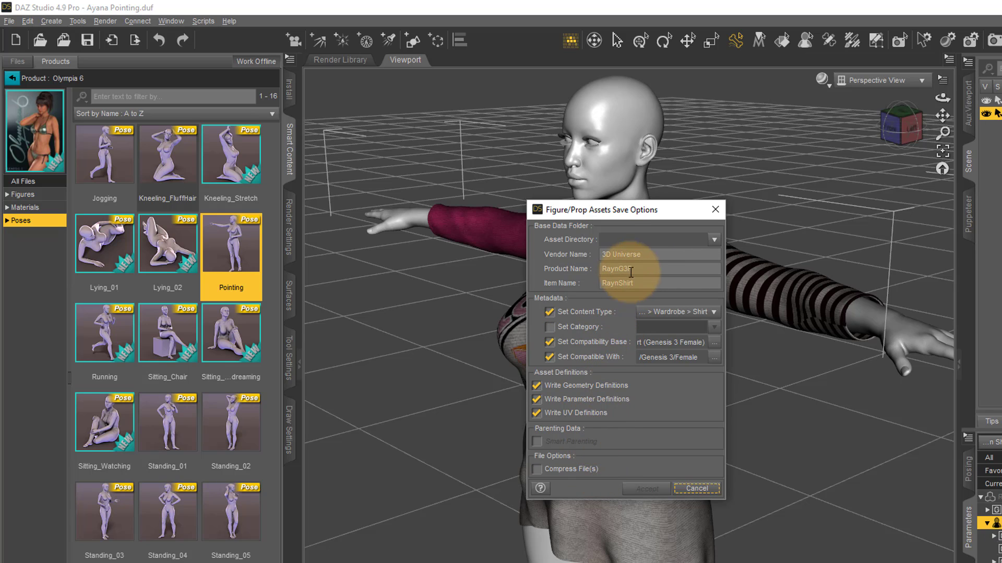
Set the asset directory to My DAZ 3D Library and accept the figure/prop save options.
left_click(714, 240)
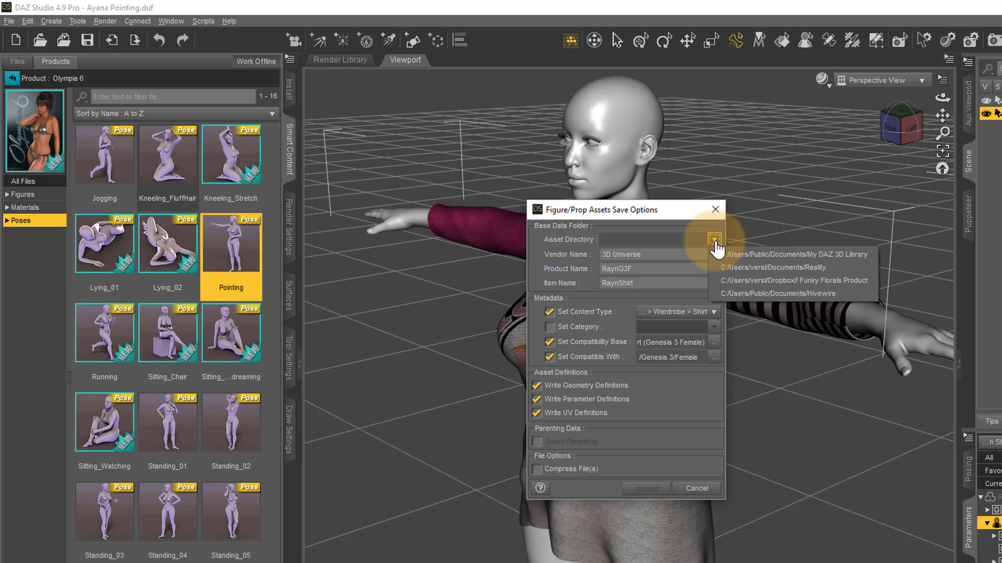
left_click(760, 255)
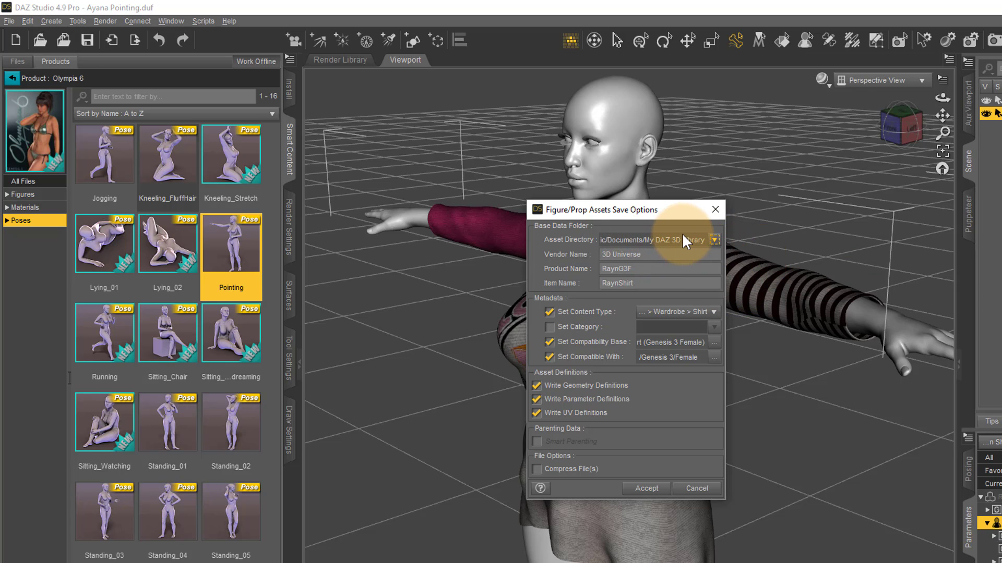
left_click(647, 488)
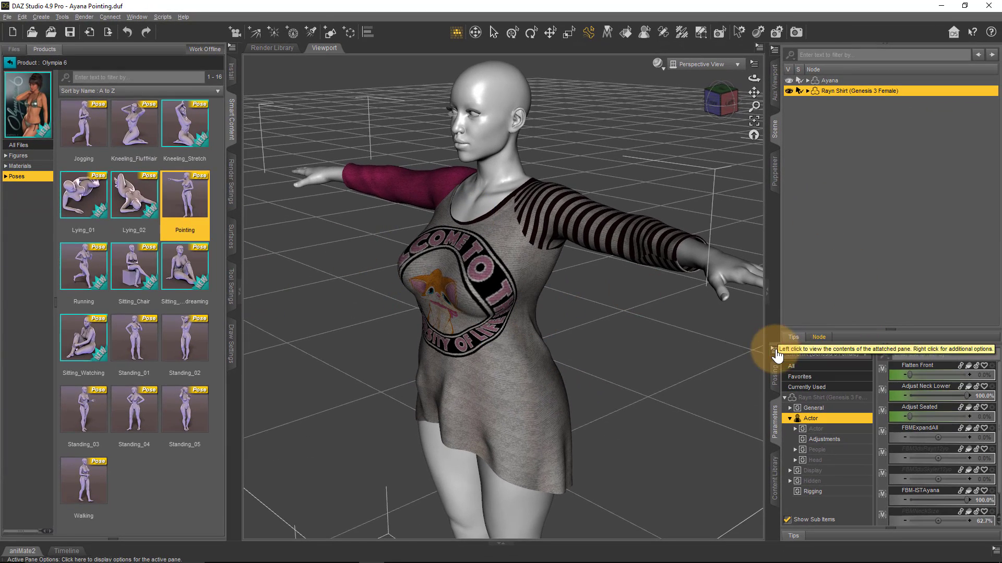
Turn off Edit Mode for the shirt's parameters.
left_click(774, 355)
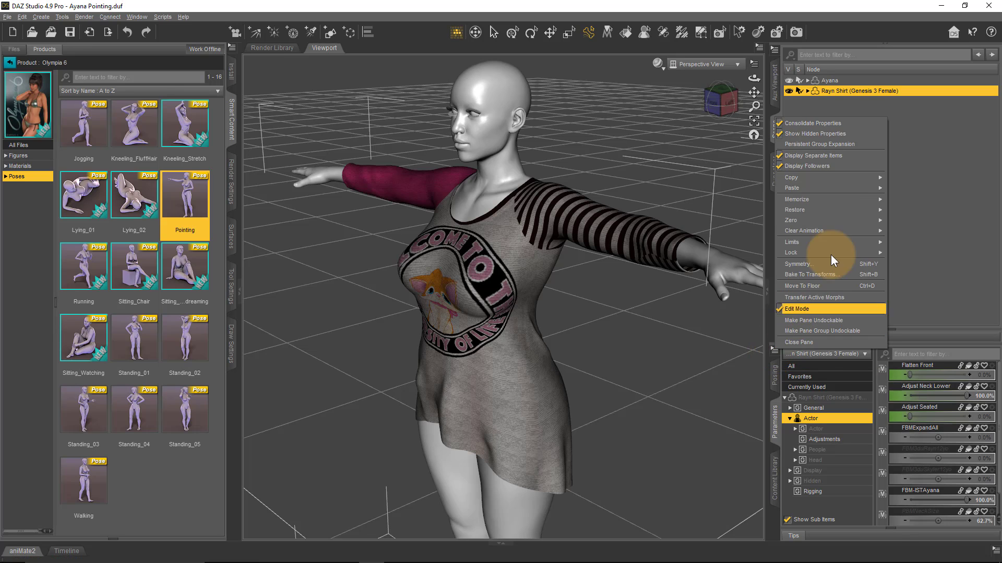
left_click(818, 309)
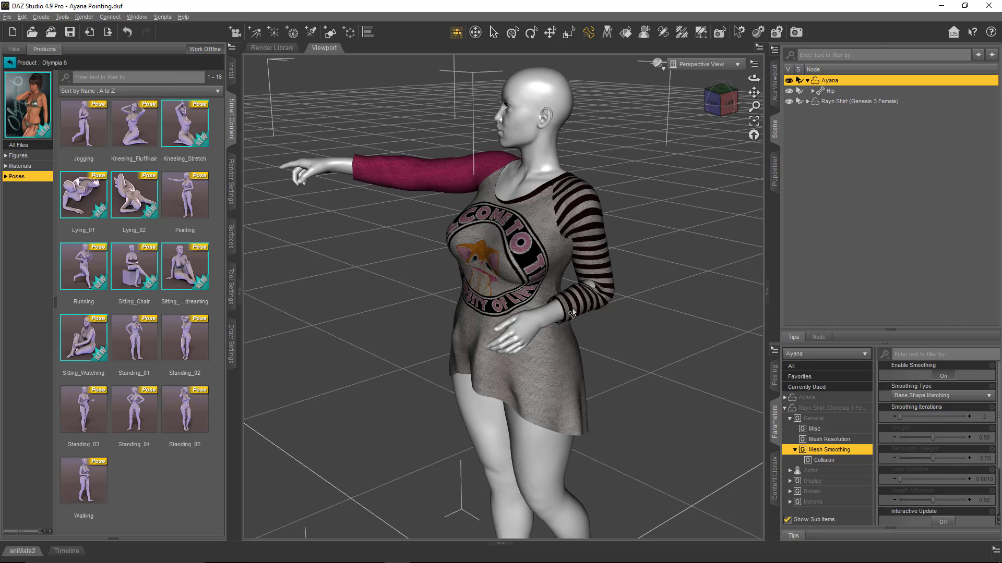
Set the Rayn Shirt's mesh smoothing Collision Iterations to 5 to fix the skin poking through at the elbow.
scroll(620, 305, "up", 3)
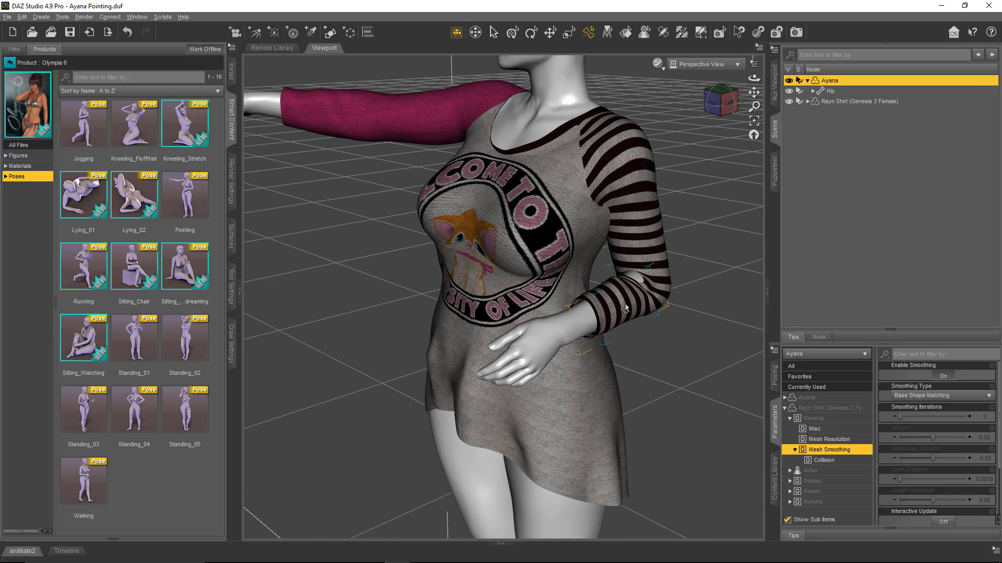
scroll(626, 308, "up", 1)
middle_click_drag(656, 276, 548, 335)
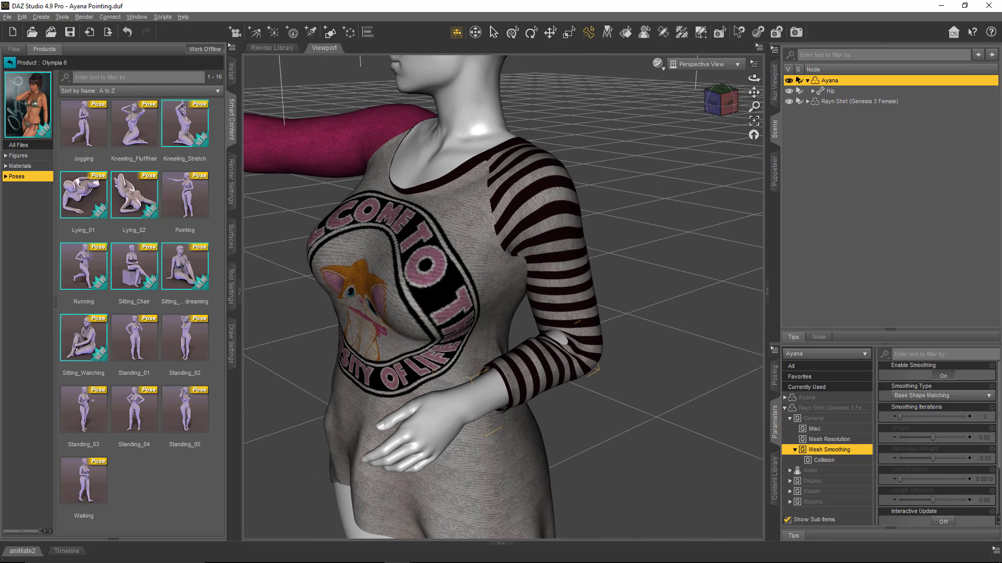
middle_click_drag(673, 283, 730, 277)
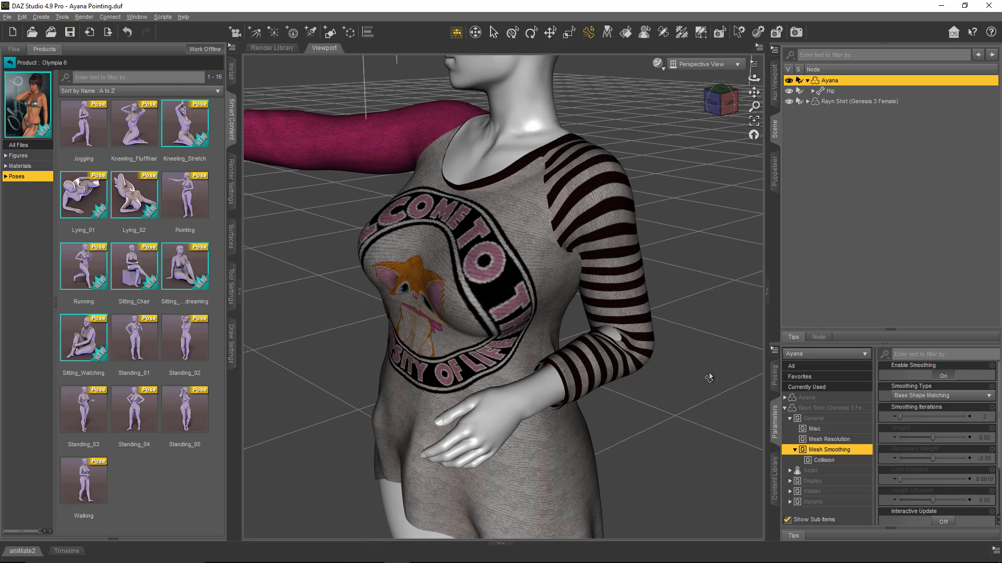
left_click(848, 102)
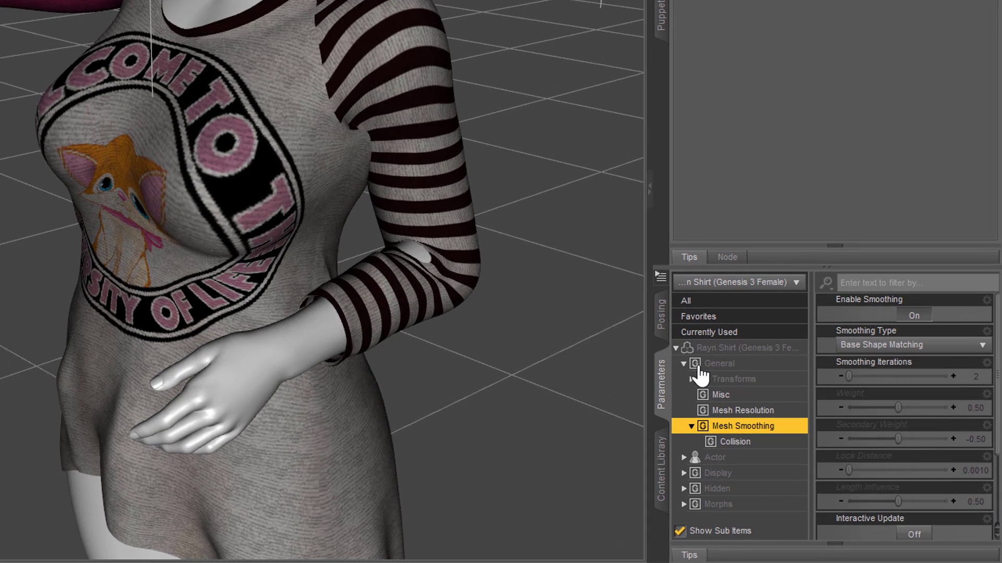
left_click(684, 364)
left_click(684, 363)
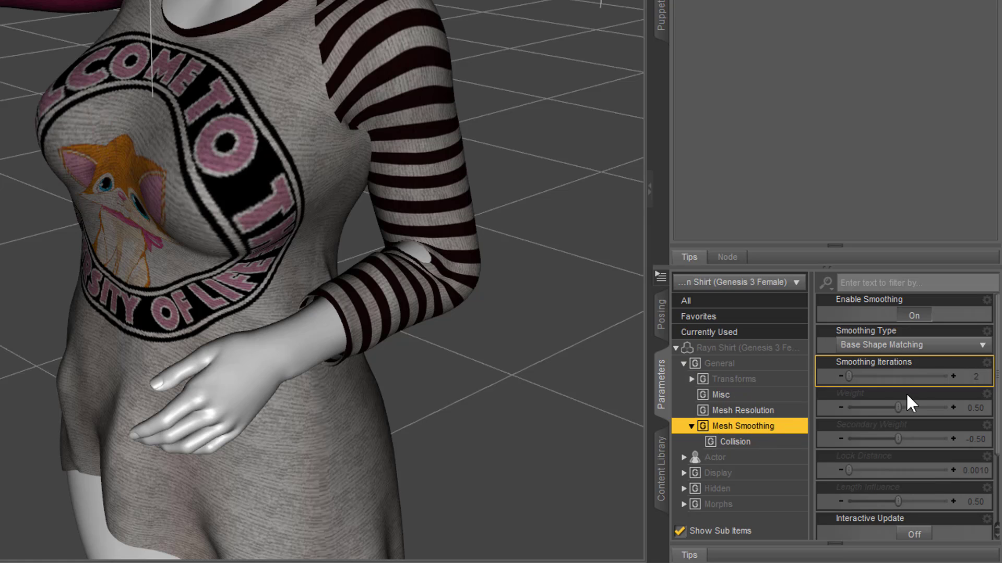
scroll(912, 404, "down", 3)
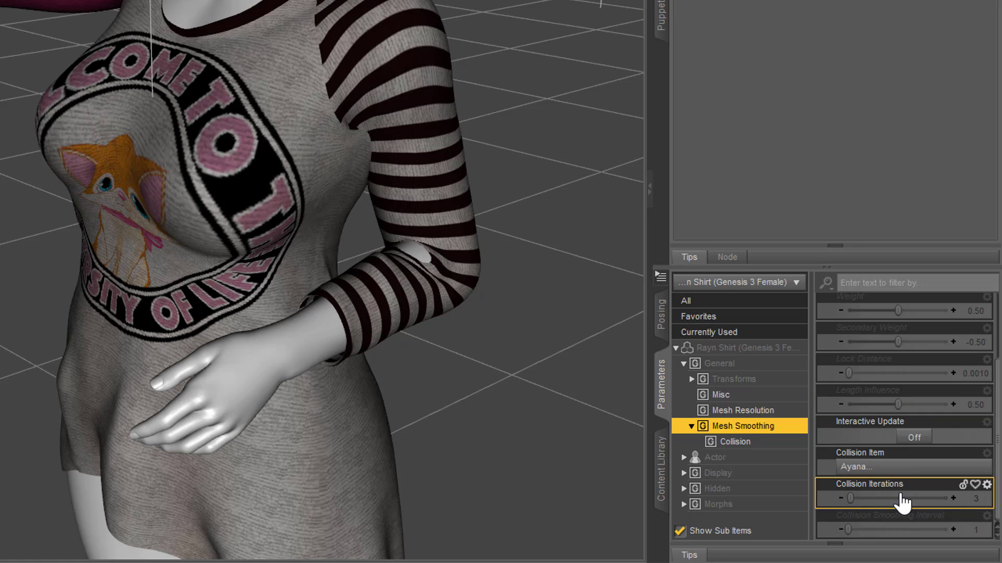
left_click(975, 499)
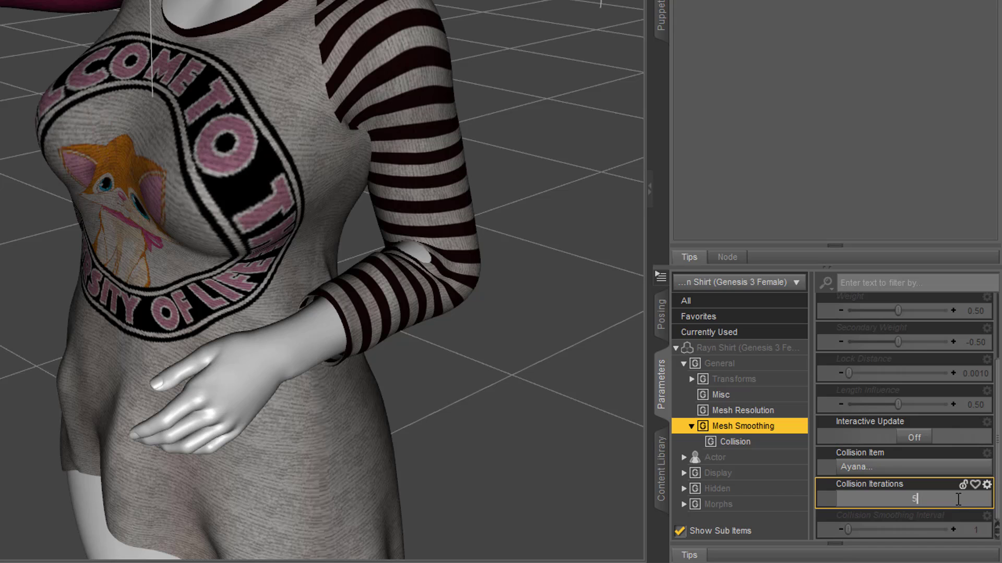
type("5")
key("Return")
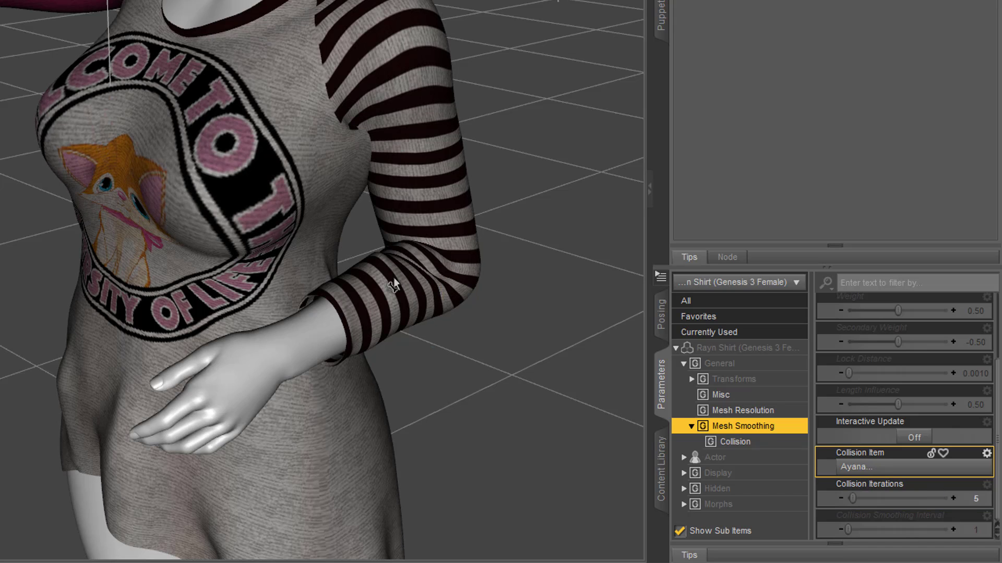